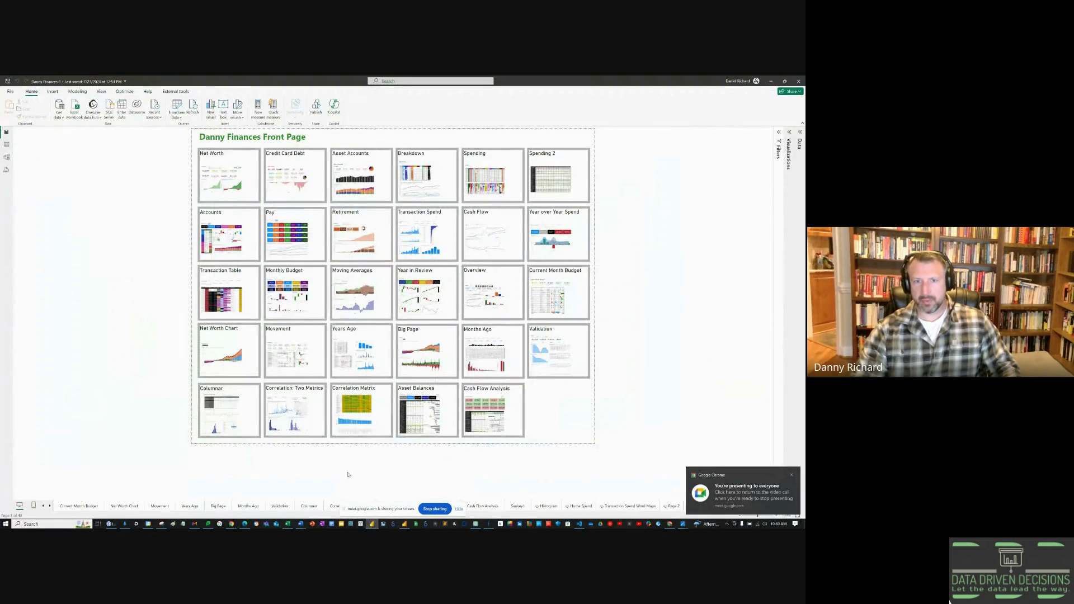
- Add a new blank report page and rename it Credit Card Rewards
{"action": "left_click", "coordinate": [791, 475]}
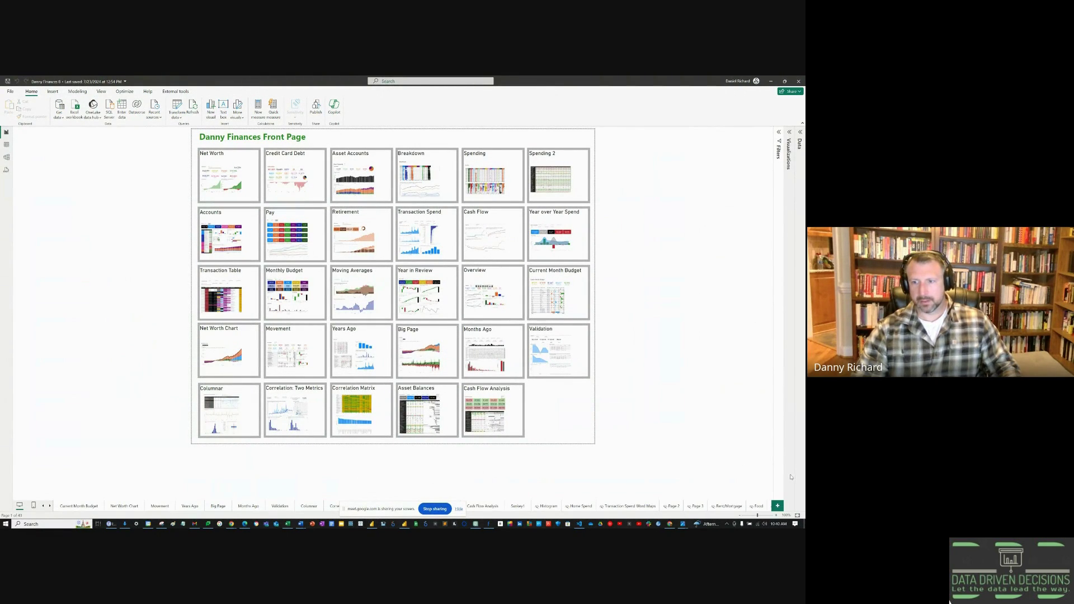
{"action": "left_click", "coordinate": [777, 506]}
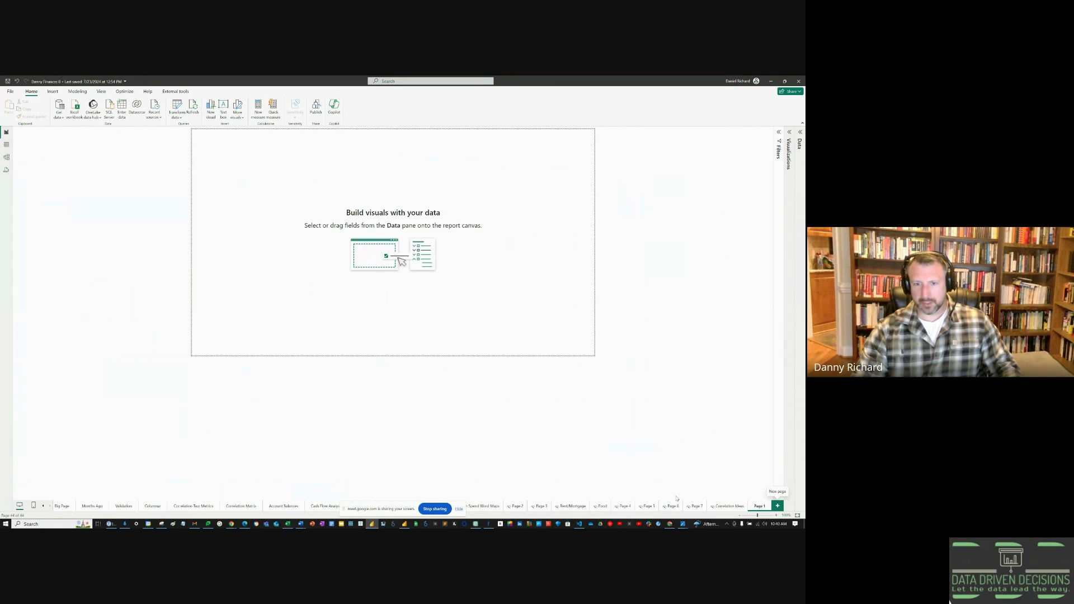
{"action": "double_click", "coordinate": [759, 506]}
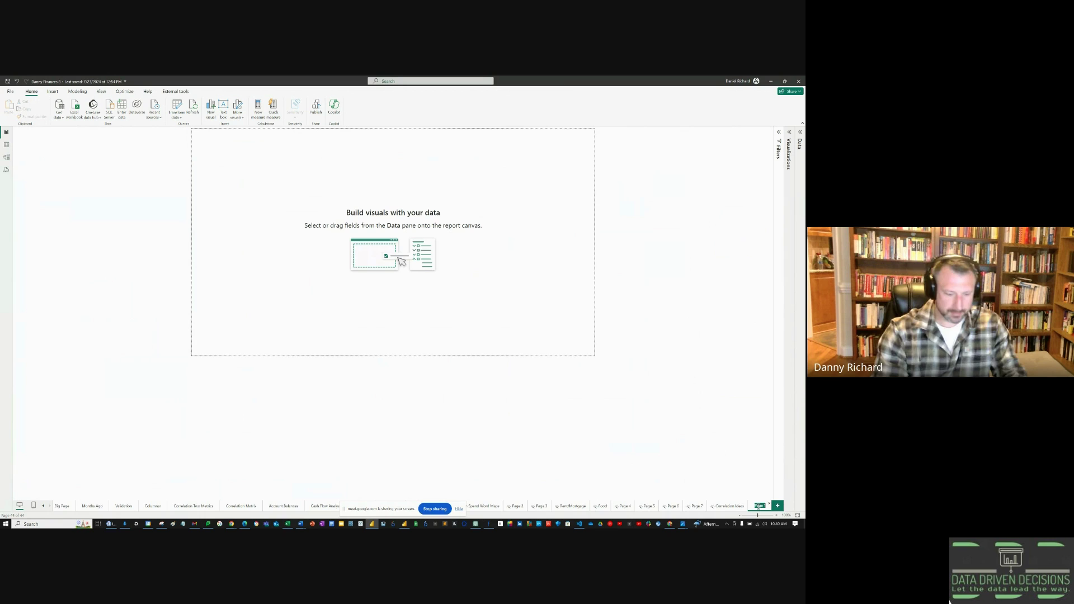
{"action": "type", "text": "Credit"}
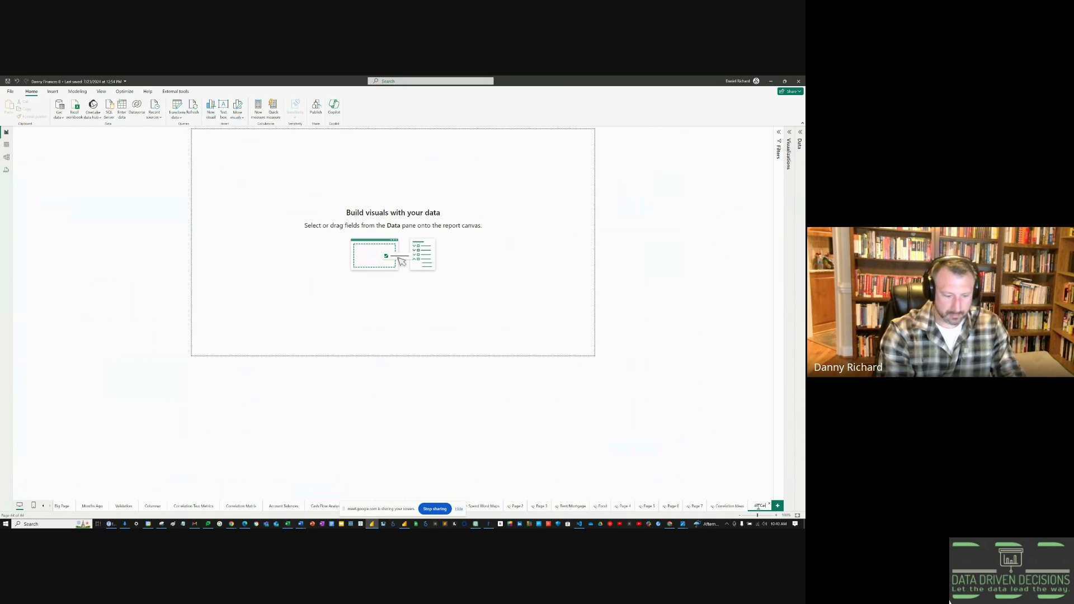
{"action": "type", "text": " Cards"}
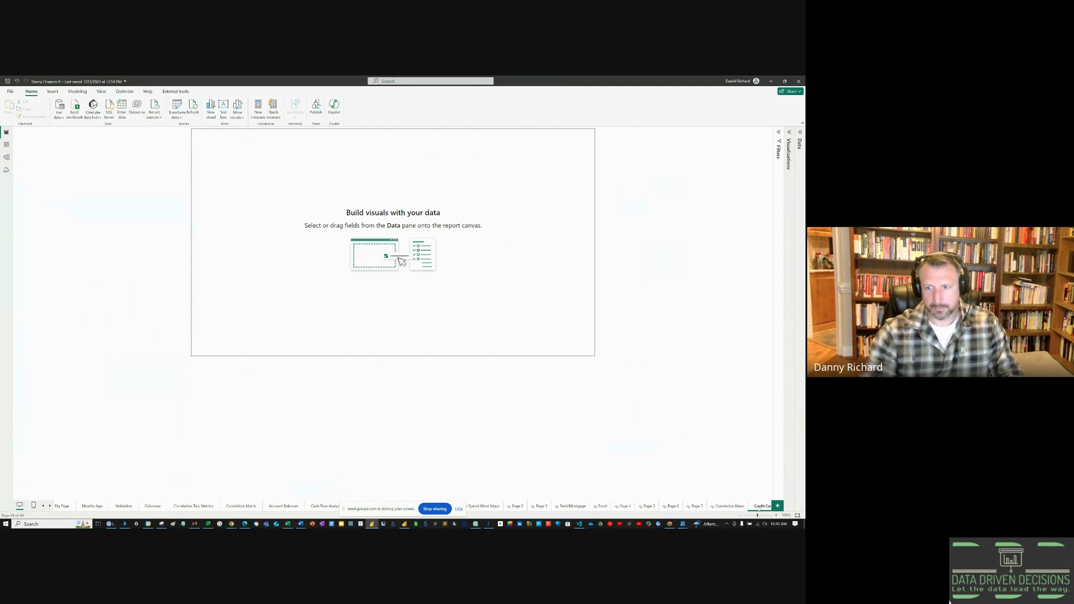
{"action": "key", "text": "Return"}
- Move the Credit Card Rewards page tab so it sits right after Sankey1
{"action": "left_click_drag", "start_coordinate": [631, 499], "coordinate": [496, 506]}
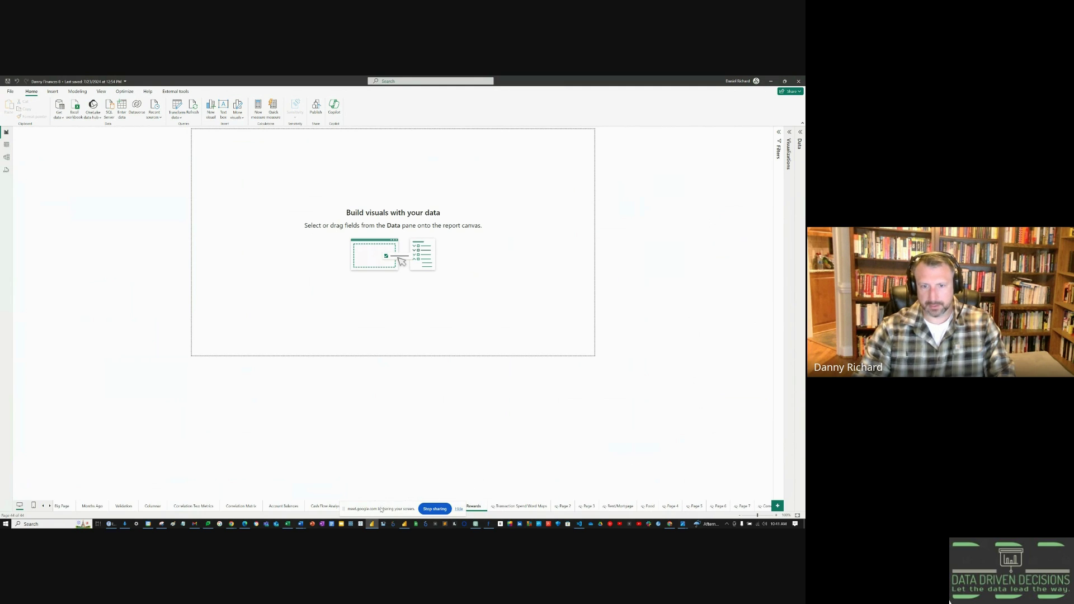
{"action": "left_click_drag", "start_coordinate": [380, 510], "coordinate": [584, 470]}
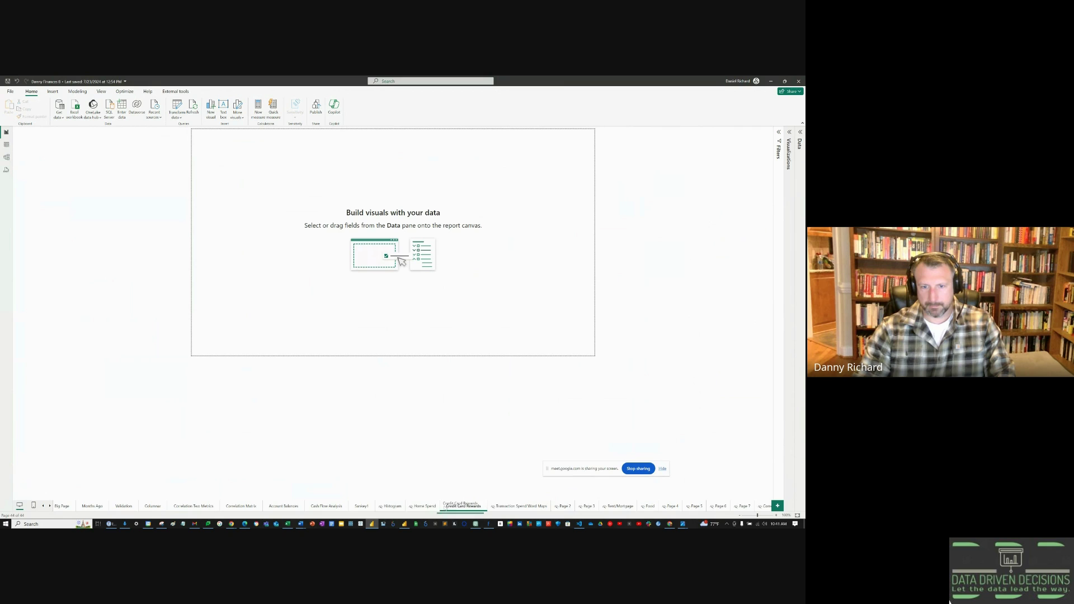
{"action": "left_click_drag", "start_coordinate": [448, 506], "coordinate": [394, 504]}
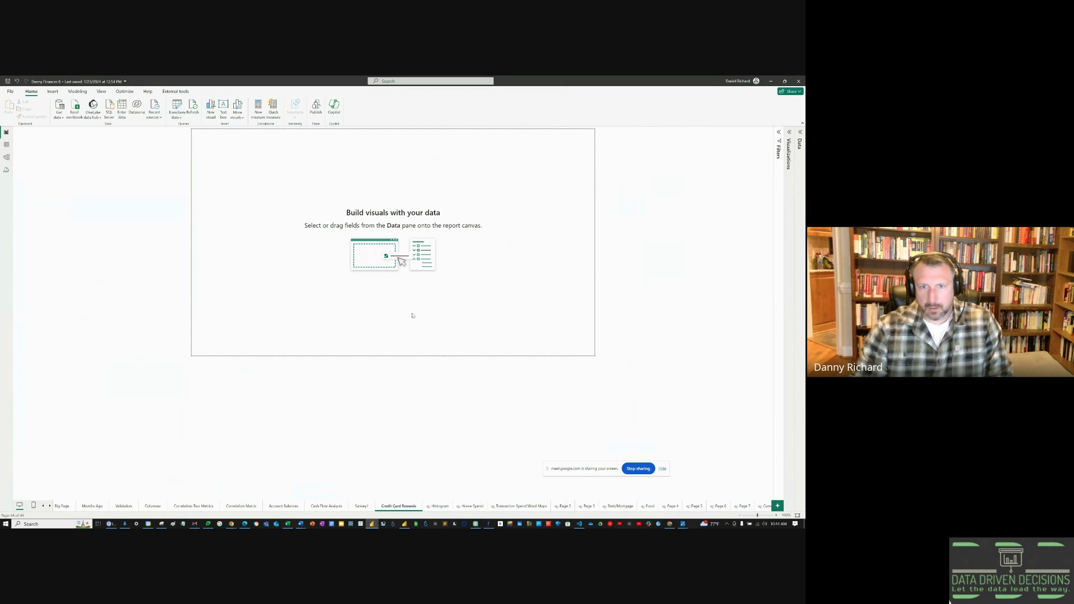
- Set the page's canvas settings to a Custom type with a much larger height
{"action": "left_click", "coordinate": [788, 133]}
{"action": "left_click", "coordinate": [767, 149]}
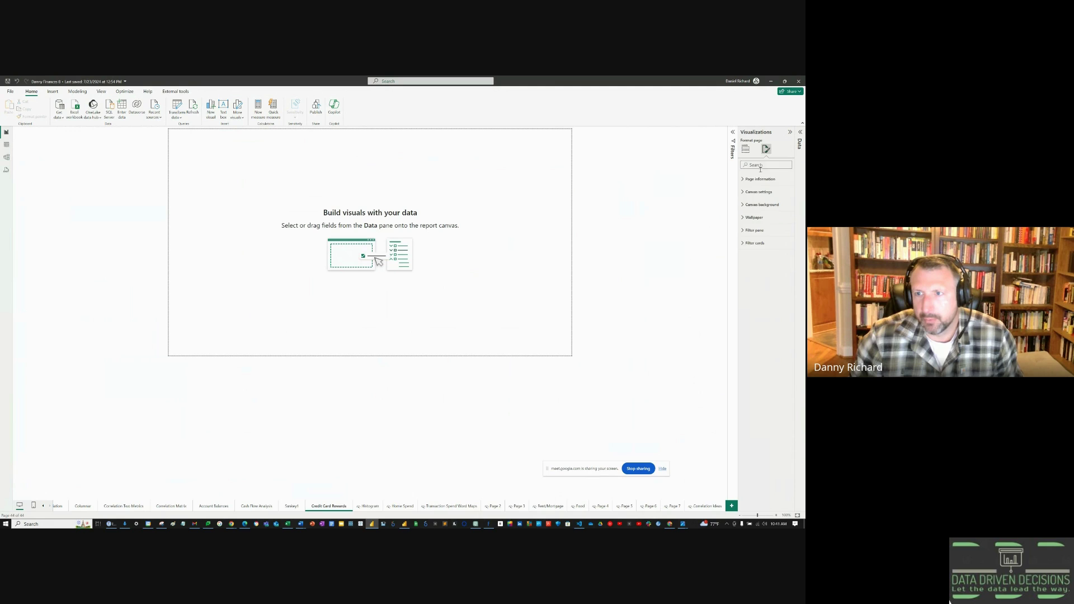
{"action": "left_click", "coordinate": [758, 180]}
{"action": "left_click", "coordinate": [758, 182]}
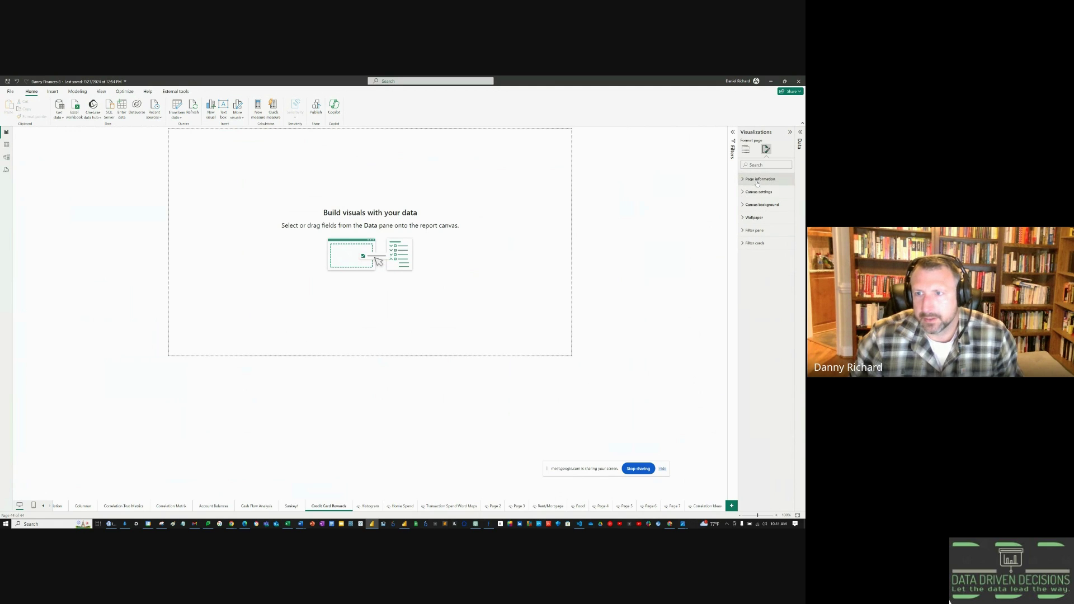
{"action": "left_click", "coordinate": [758, 192]}
{"action": "left_click", "coordinate": [765, 213]}
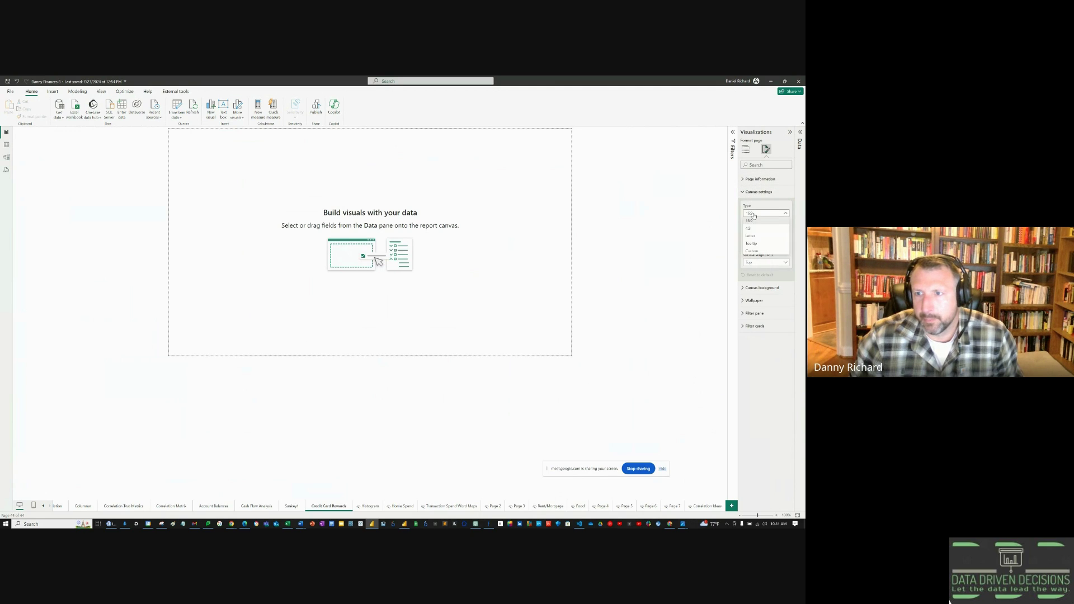
{"action": "left_click", "coordinate": [753, 251]}
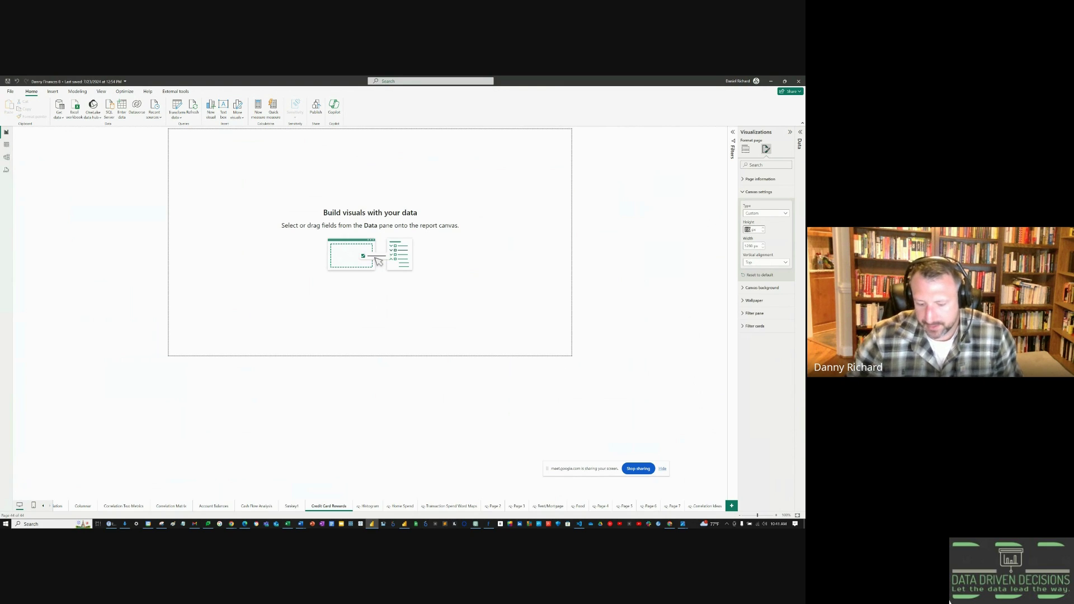
{"action": "key", "text": "Return"}
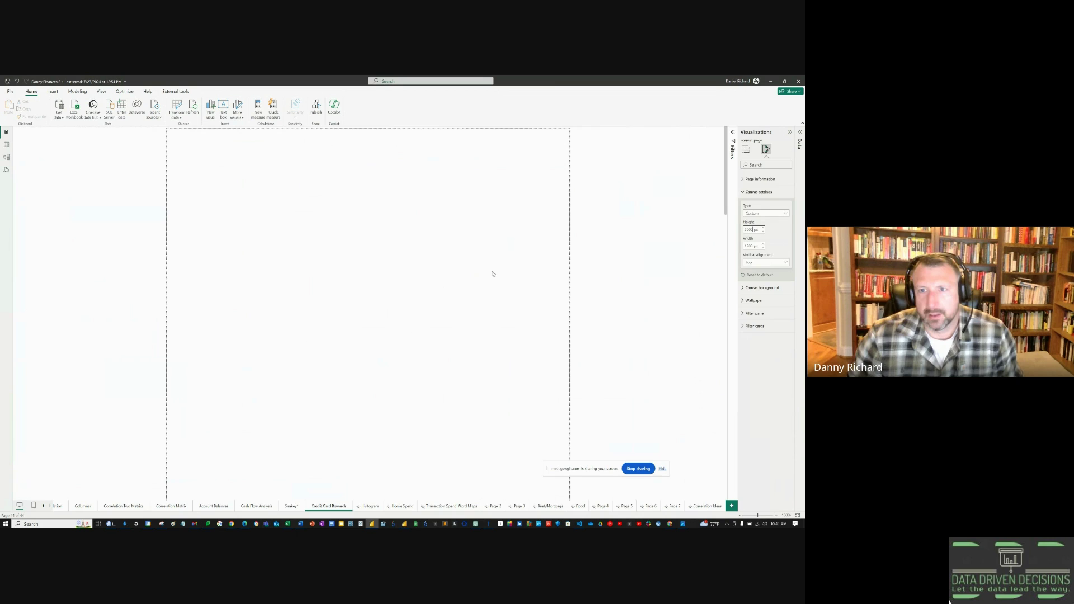
{"action": "left_click", "coordinate": [427, 280]}
{"action": "scroll", "coordinate": [435, 272], "scroll_direction": "up", "scroll_amount": 5}
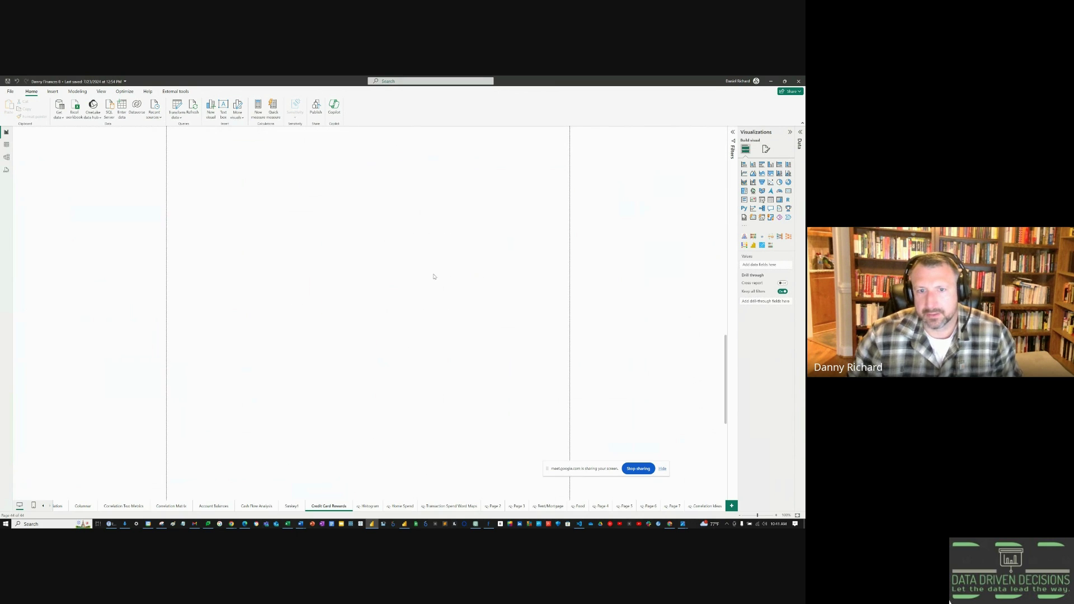
{"action": "scroll", "coordinate": [435, 276], "scroll_direction": "up", "scroll_amount": 3}
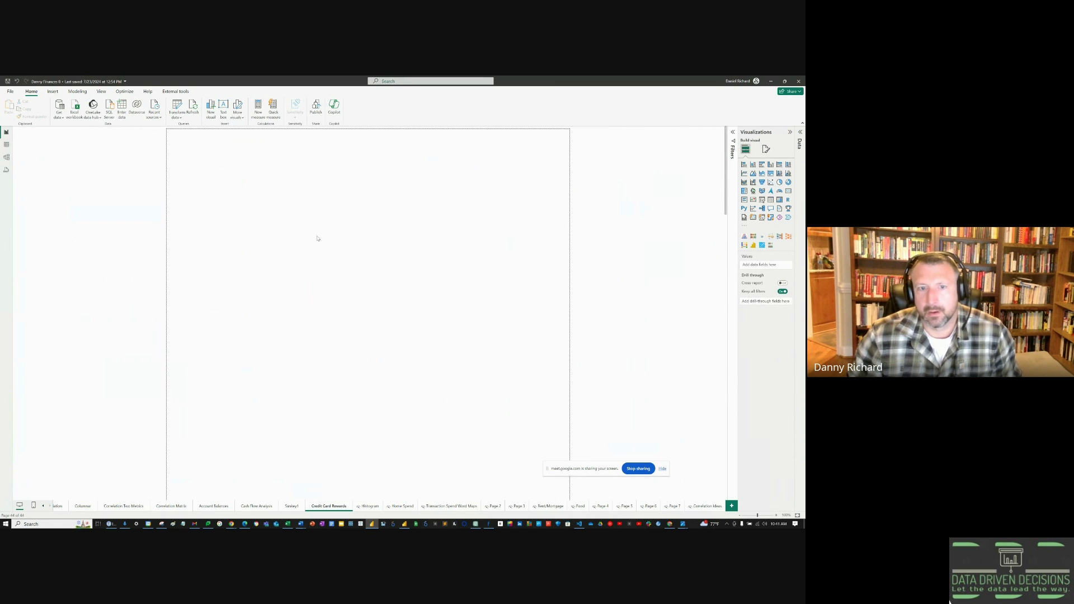
- Copy the Cash Flow Analysis title text box onto this page and retitle it Credit Card Rewards
{"action": "left_click", "coordinate": [252, 511]}
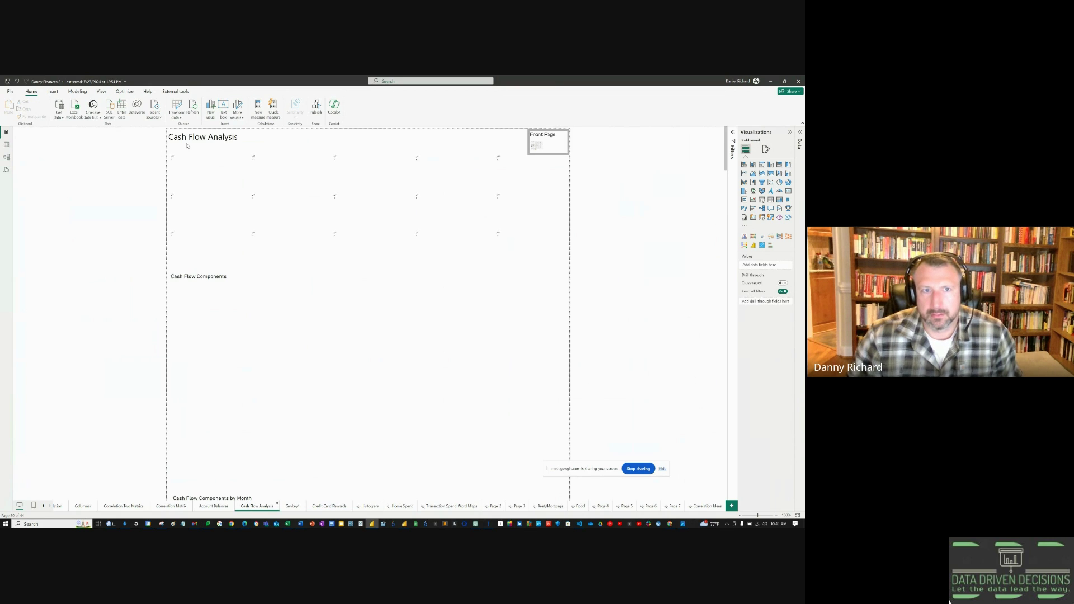
{"action": "left_click", "coordinate": [187, 146]}
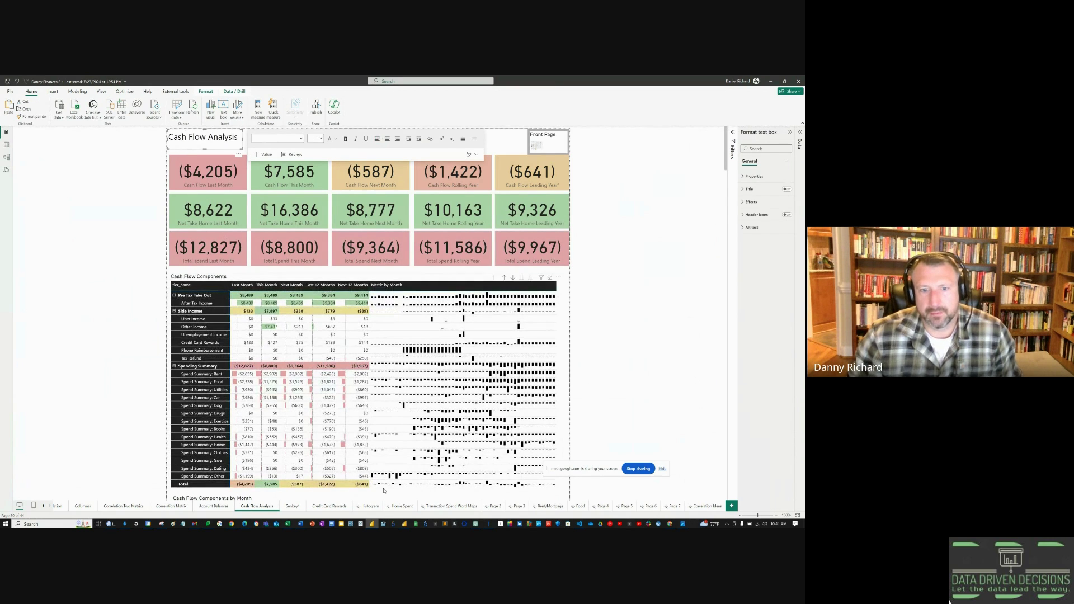
{"action": "left_click", "coordinate": [330, 507]}
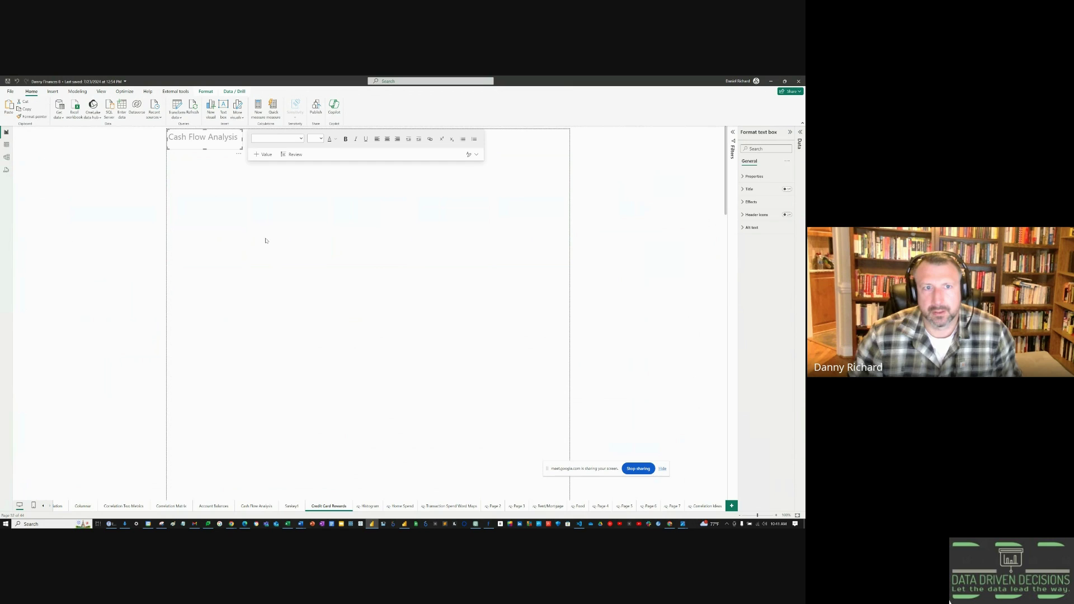
{"action": "left_click_drag", "start_coordinate": [241, 137], "coordinate": [168, 137]}
{"action": "type", "text": "Credit Card Rewards"}
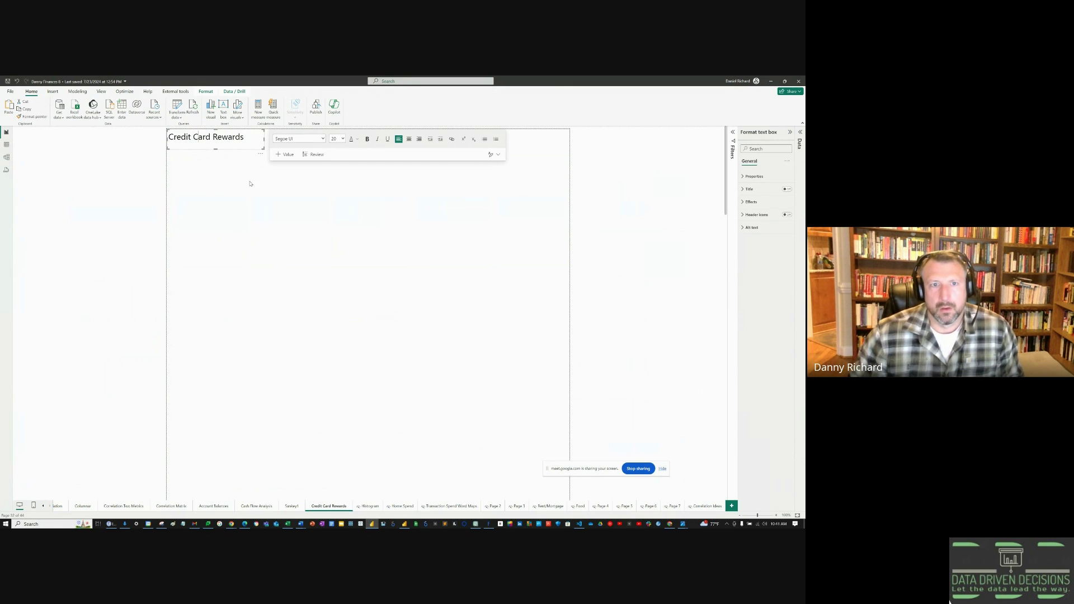
{"action": "left_click", "coordinate": [250, 183]}
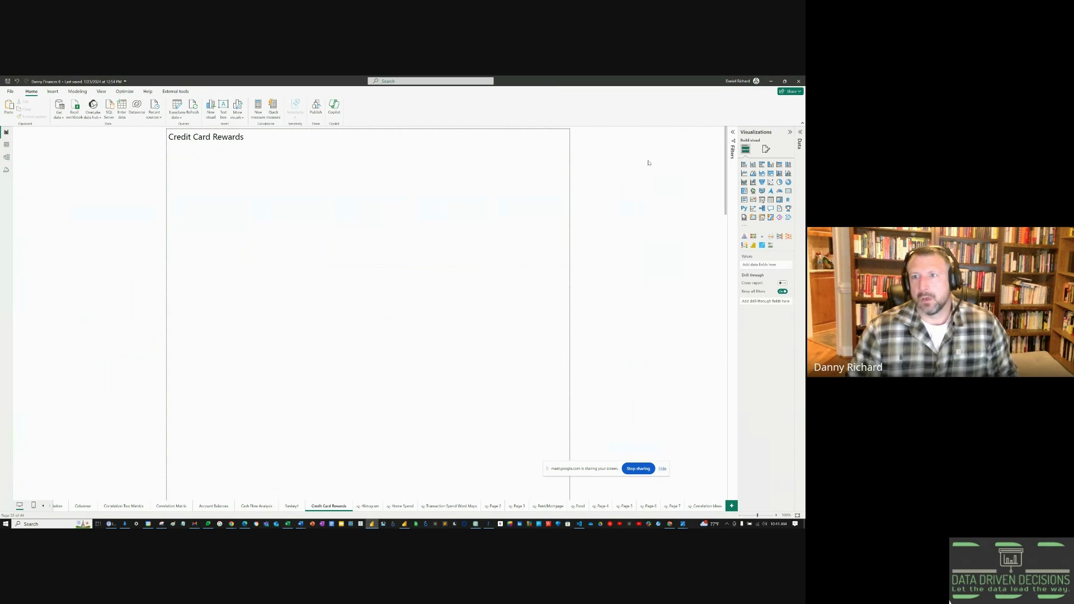
- Add a Total Credit Card Rewards card ($7,938) from mint_transactions under the title
{"action": "left_click", "coordinate": [801, 133]}
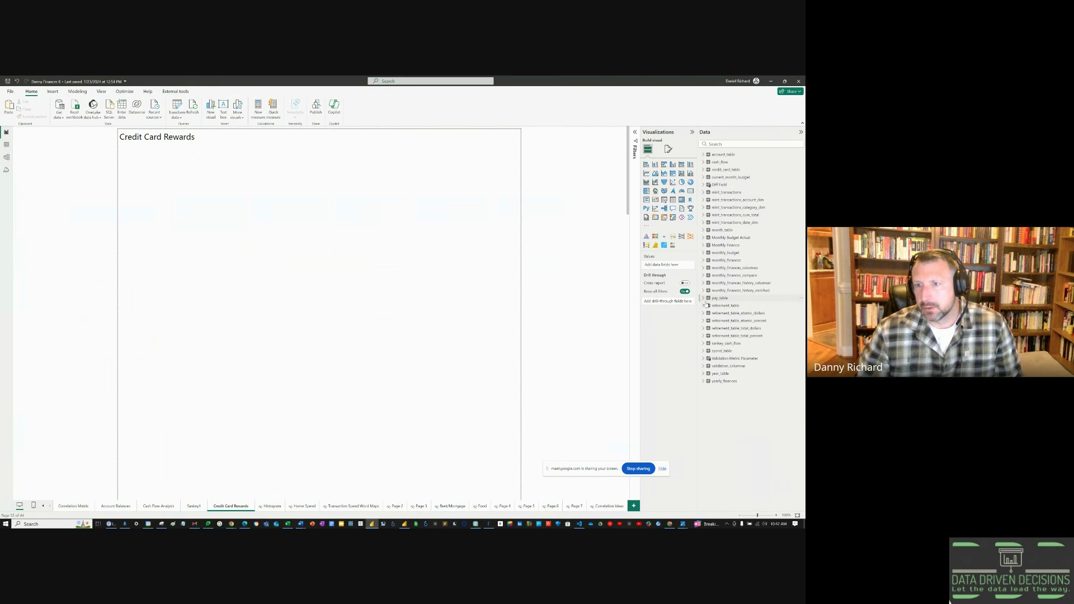
{"action": "left_click", "coordinate": [703, 192]}
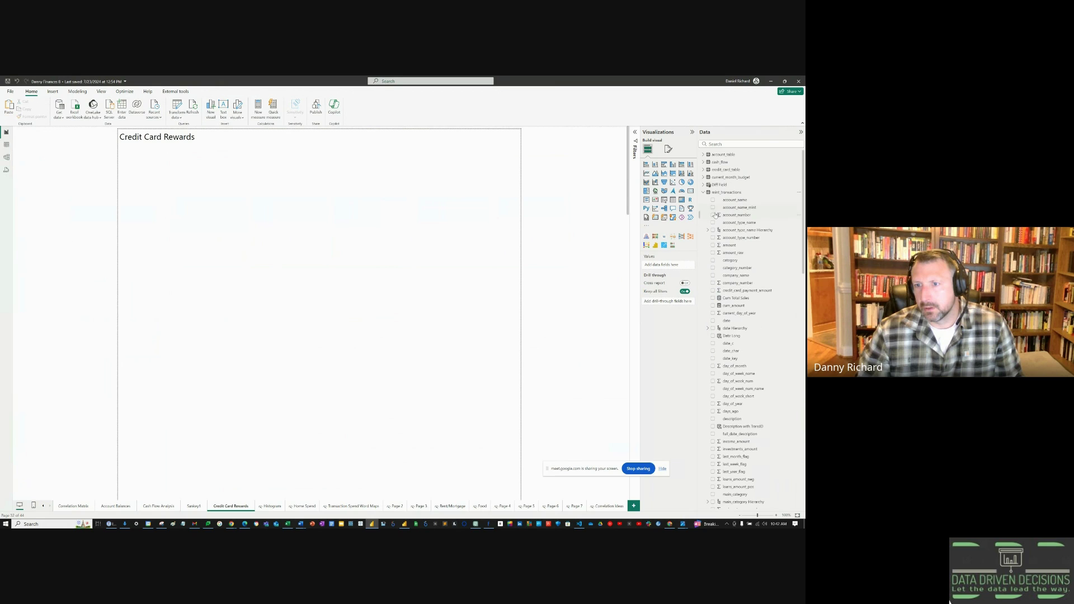
{"action": "scroll", "coordinate": [720, 211], "scroll_direction": "down", "scroll_amount": 5}
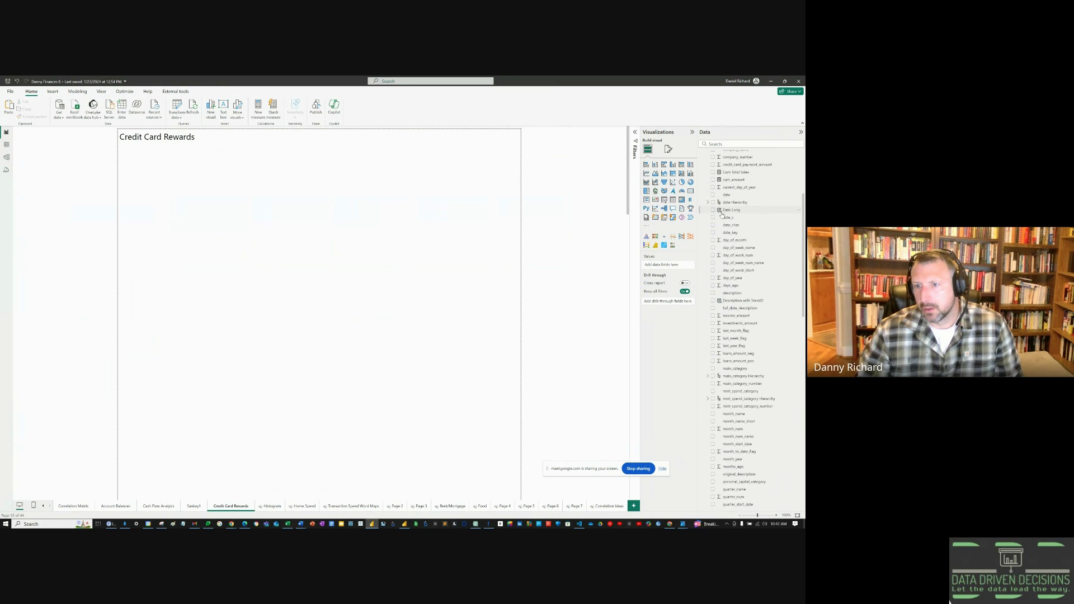
{"action": "scroll", "coordinate": [722, 214], "scroll_direction": "down", "scroll_amount": 9}
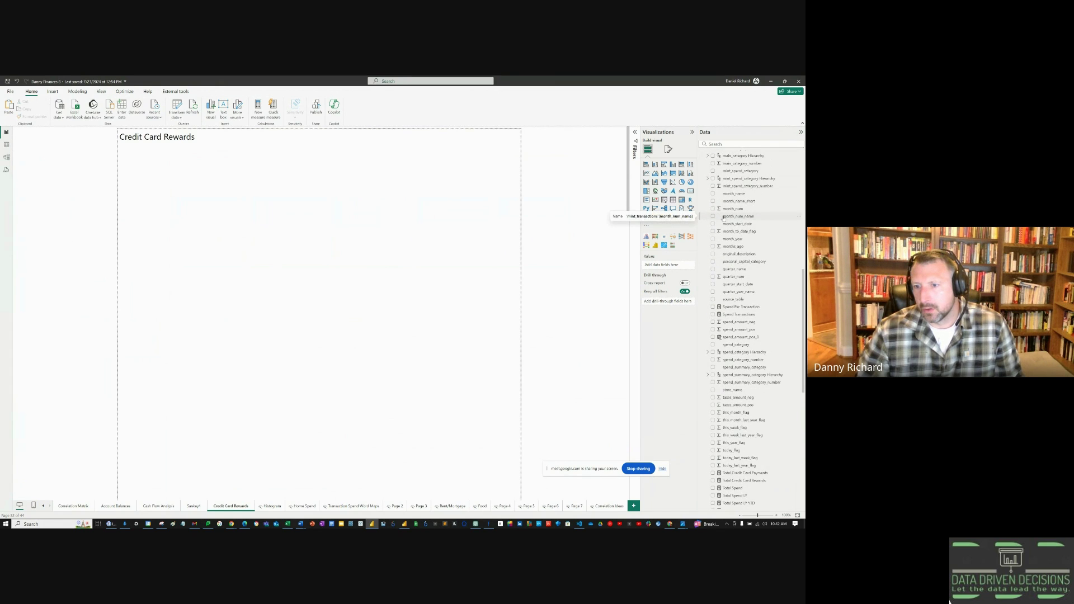
{"action": "scroll", "coordinate": [723, 218], "scroll_direction": "down", "scroll_amount": 3}
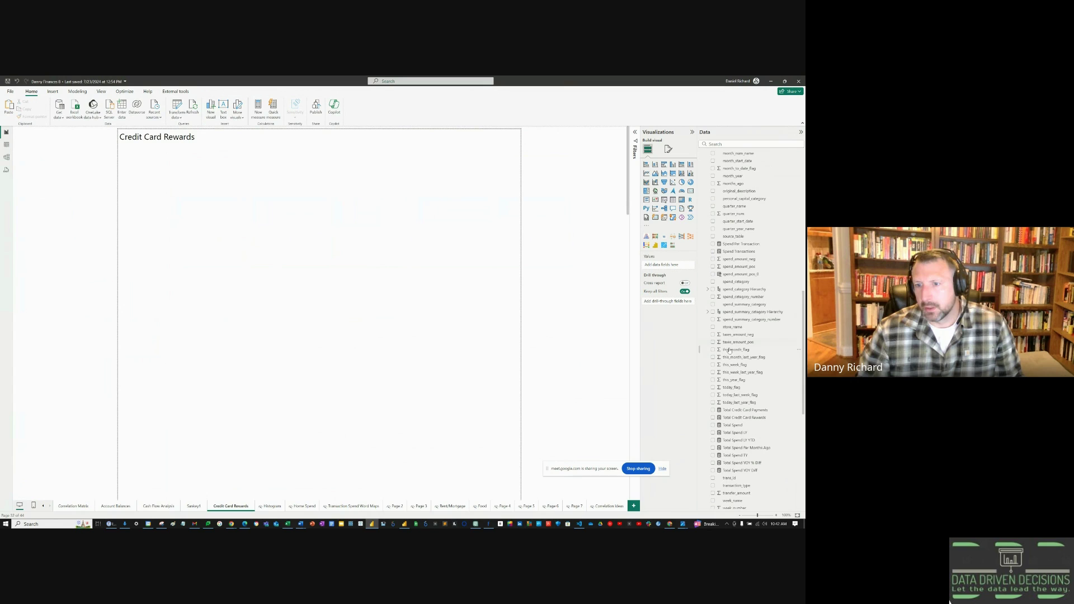
{"action": "left_click", "coordinate": [712, 418]}
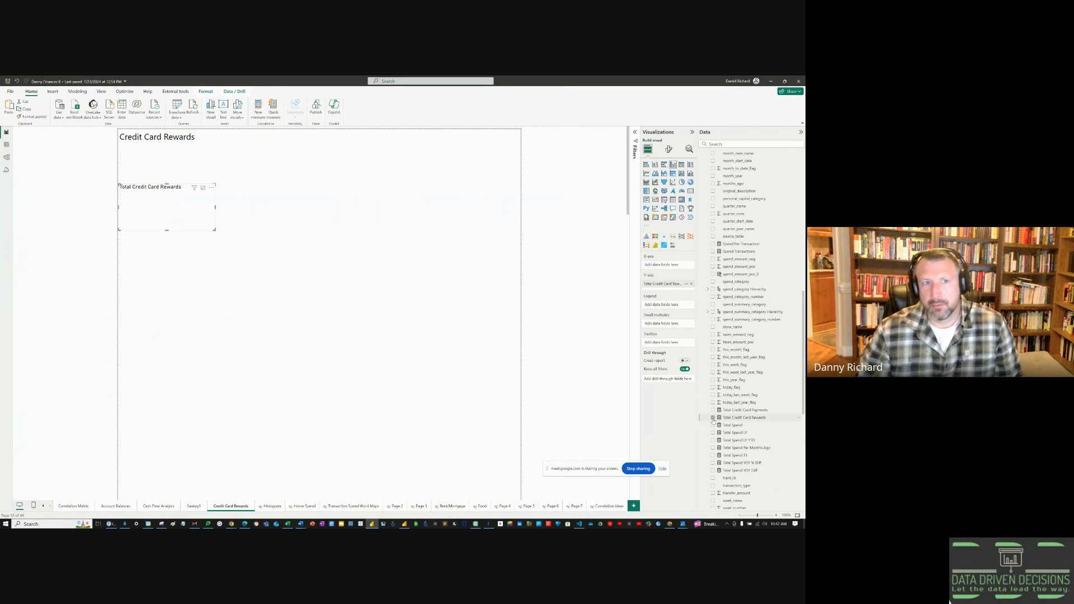
{"action": "left_click", "coordinate": [690, 191]}
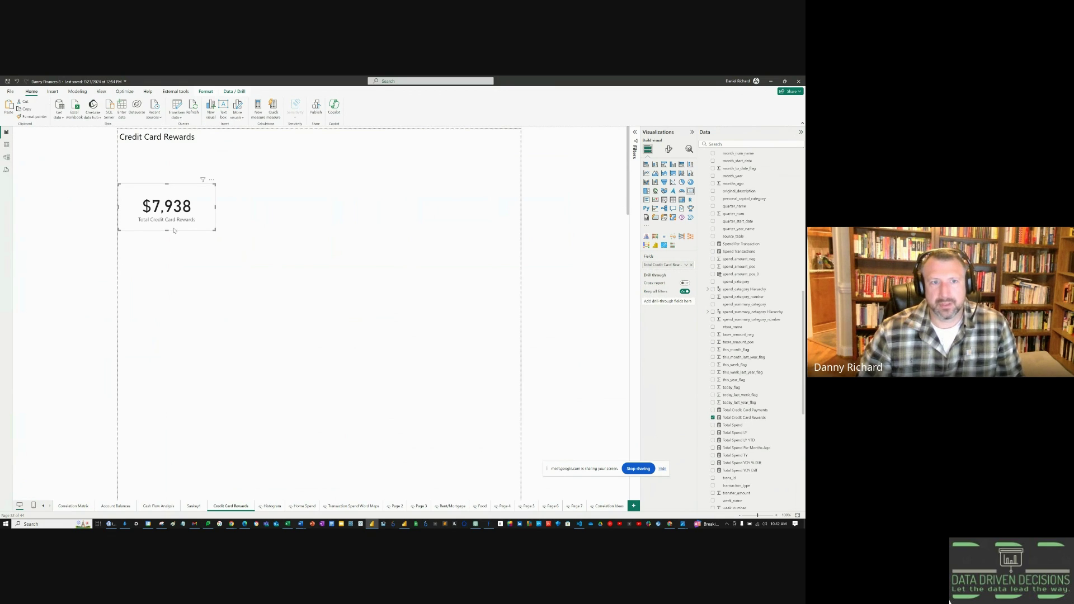
{"action": "left_click_drag", "start_coordinate": [174, 230], "coordinate": [196, 200]}
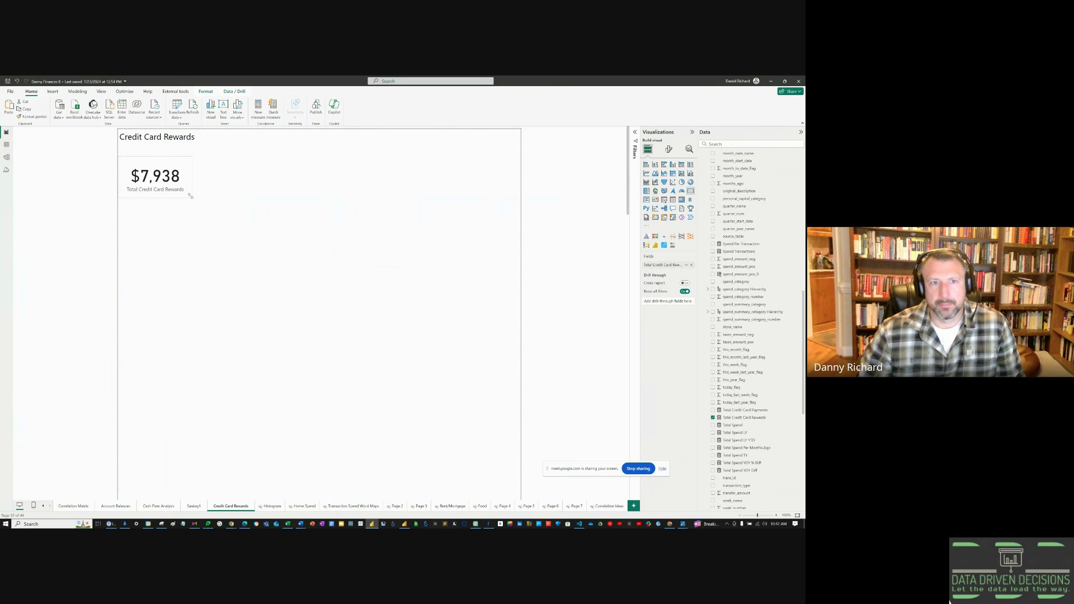
{"action": "left_click", "coordinate": [195, 211]}
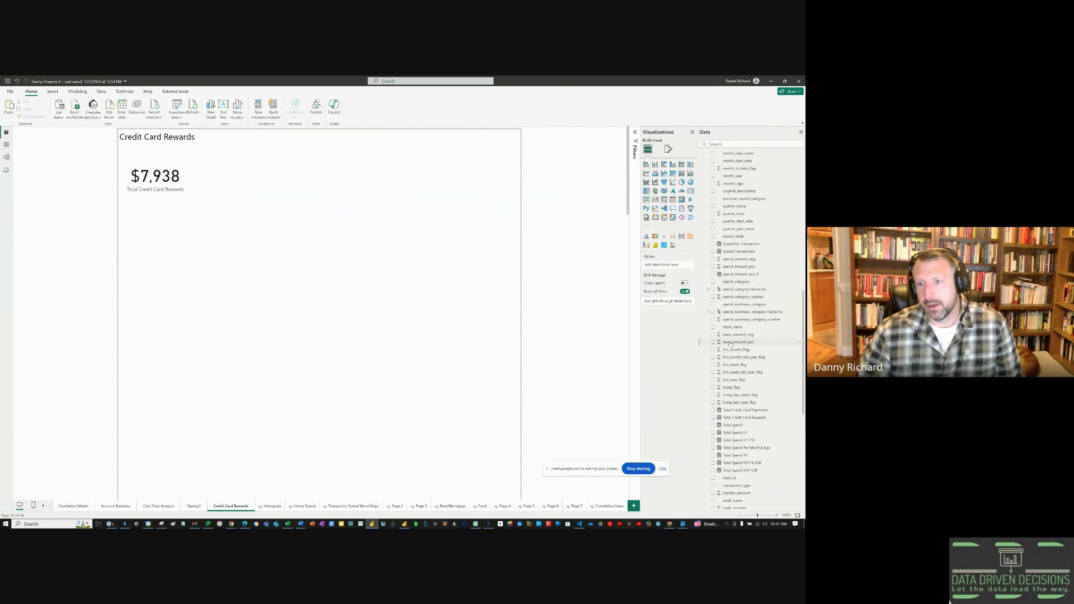
{"action": "scroll", "coordinate": [722, 260], "scroll_direction": "up", "scroll_amount": 15}
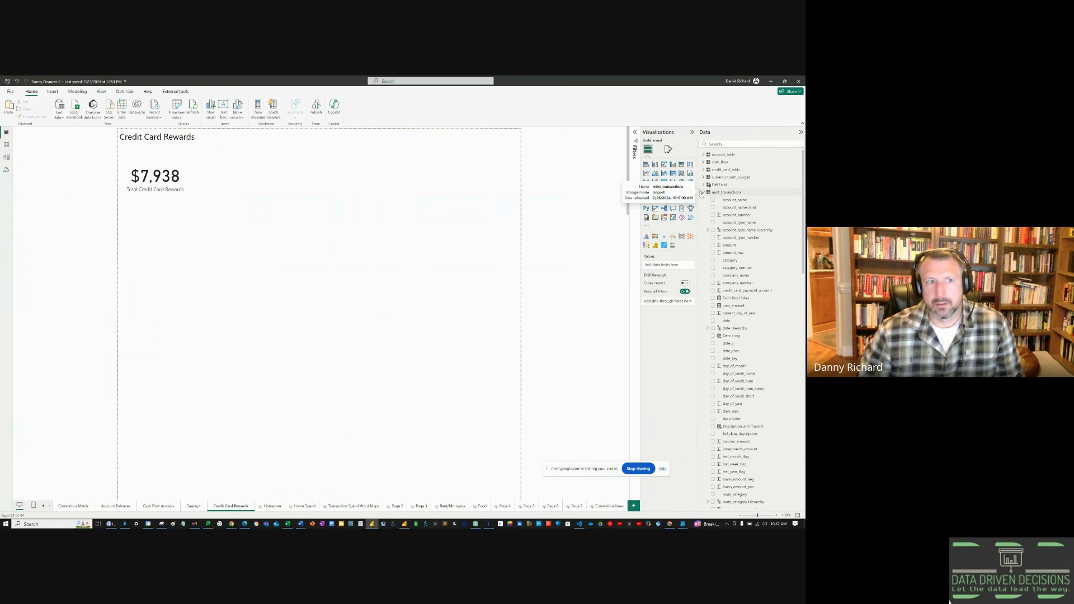
{"action": "left_click", "coordinate": [7, 145]}
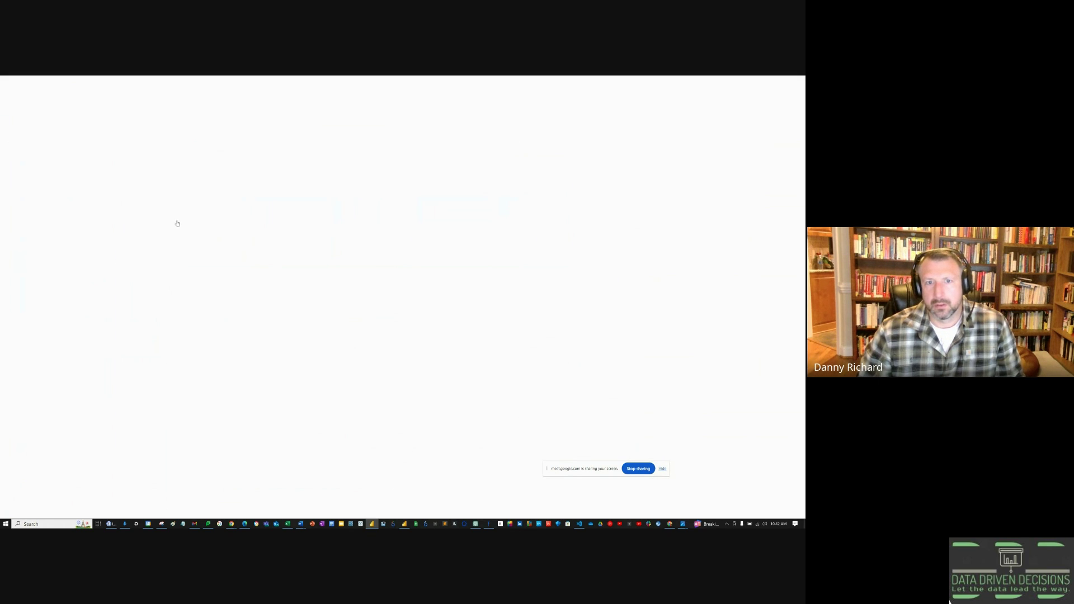
{"action": "left_click", "coordinate": [8, 159]}
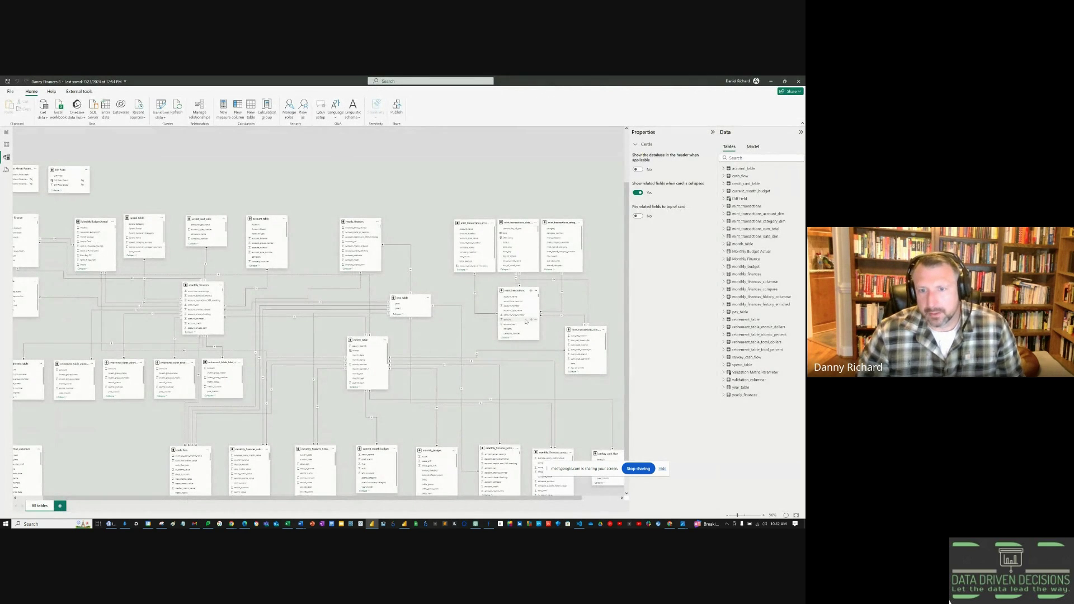
{"action": "scroll", "coordinate": [520, 325], "scroll_direction": "down", "scroll_amount": 3}
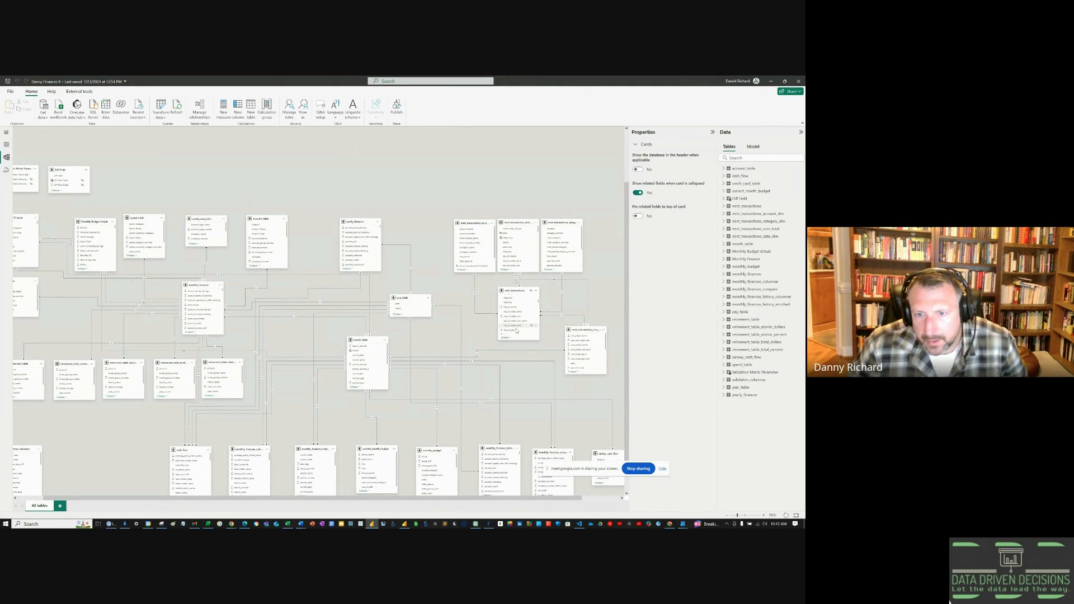
{"action": "scroll", "coordinate": [516, 330], "scroll_direction": "down", "scroll_amount": 3}
{"action": "scroll", "coordinate": [517, 330], "scroll_direction": "down", "scroll_amount": 3}
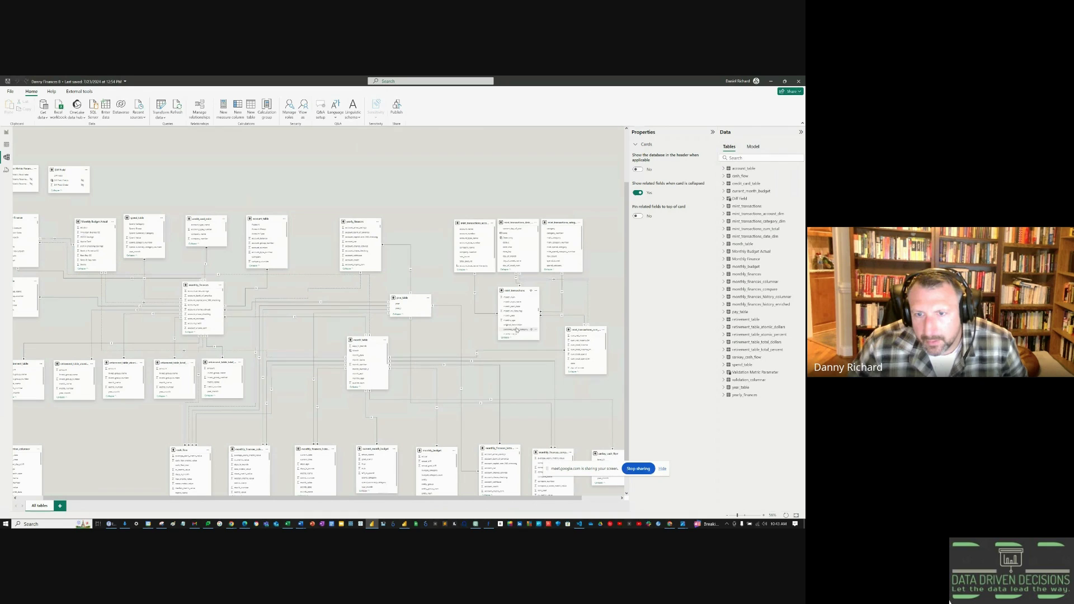
{"action": "mouse_move", "coordinate": [516, 330]}
{"action": "left_mouse_down"}
{"action": "mouse_move", "coordinate": [372, 356]}
{"action": "mouse_move", "coordinate": [510, 331]}
{"action": "left_mouse_up"}
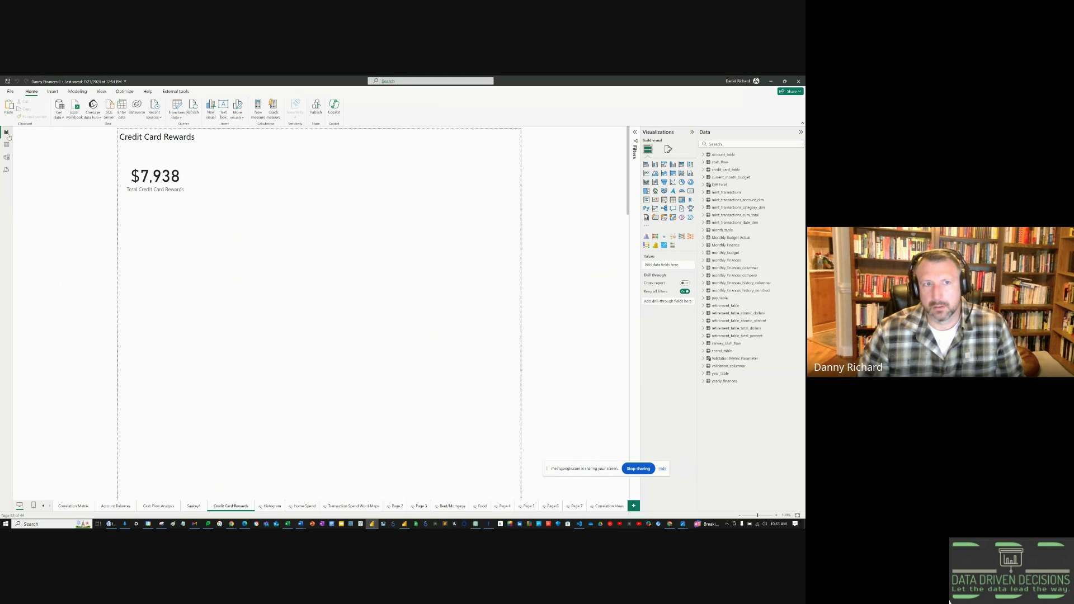
- Add a month_date range slicer from month_table and place it beside the page title
{"action": "left_click", "coordinate": [702, 231]}
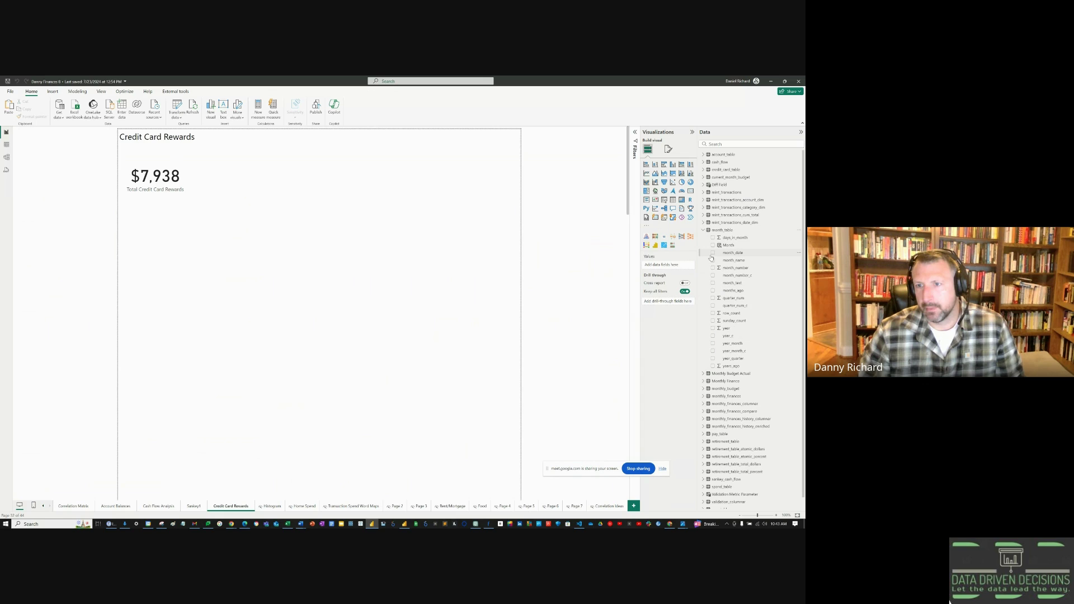
{"action": "left_click", "coordinate": [712, 254]}
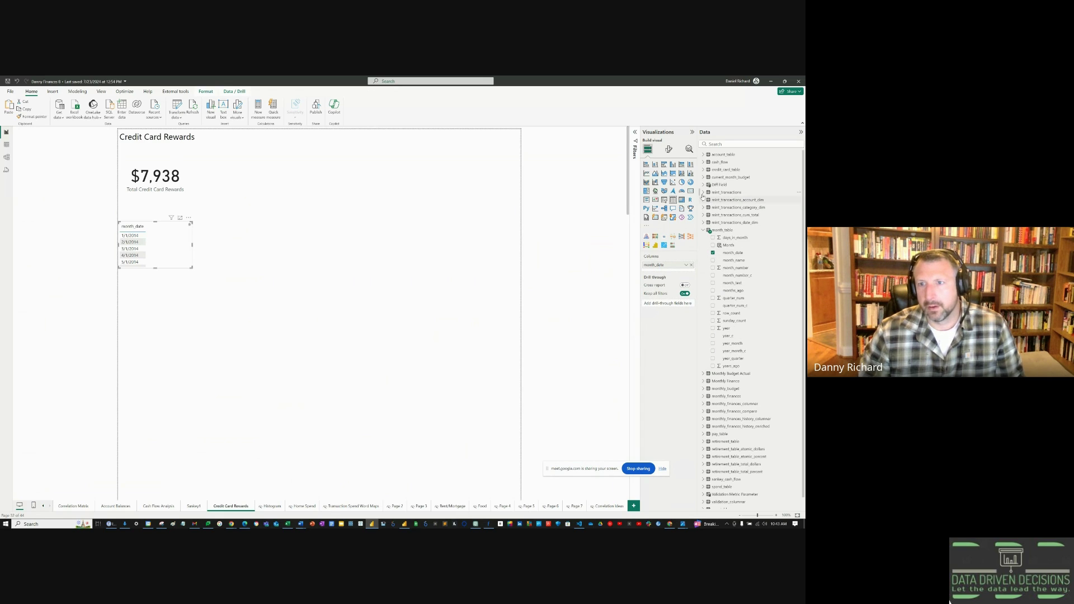
{"action": "left_click", "coordinate": [664, 199]}
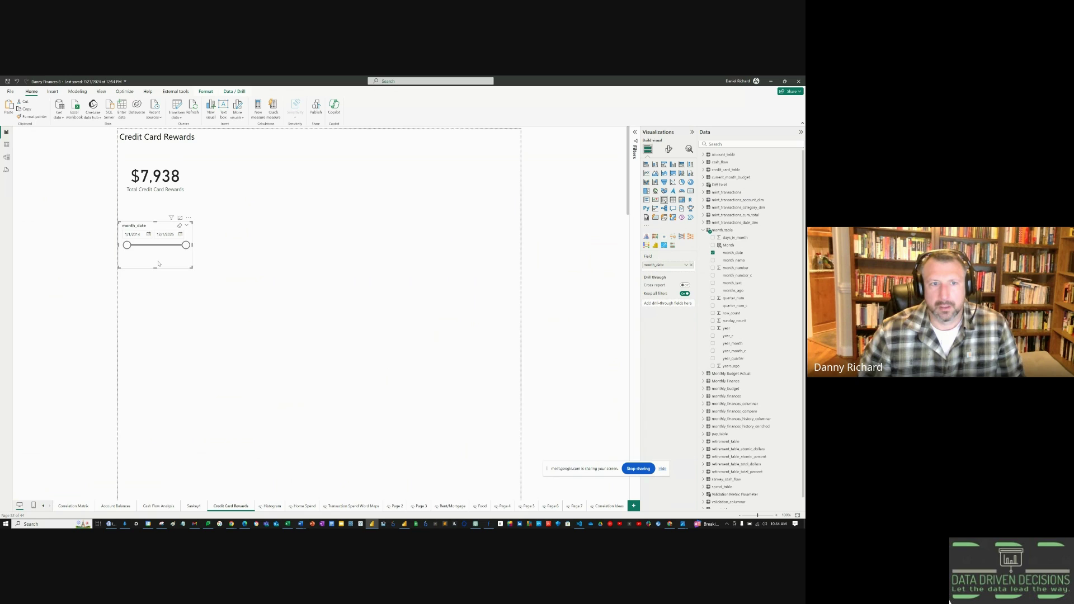
{"action": "left_click_drag", "start_coordinate": [161, 261], "coordinate": [252, 167]}
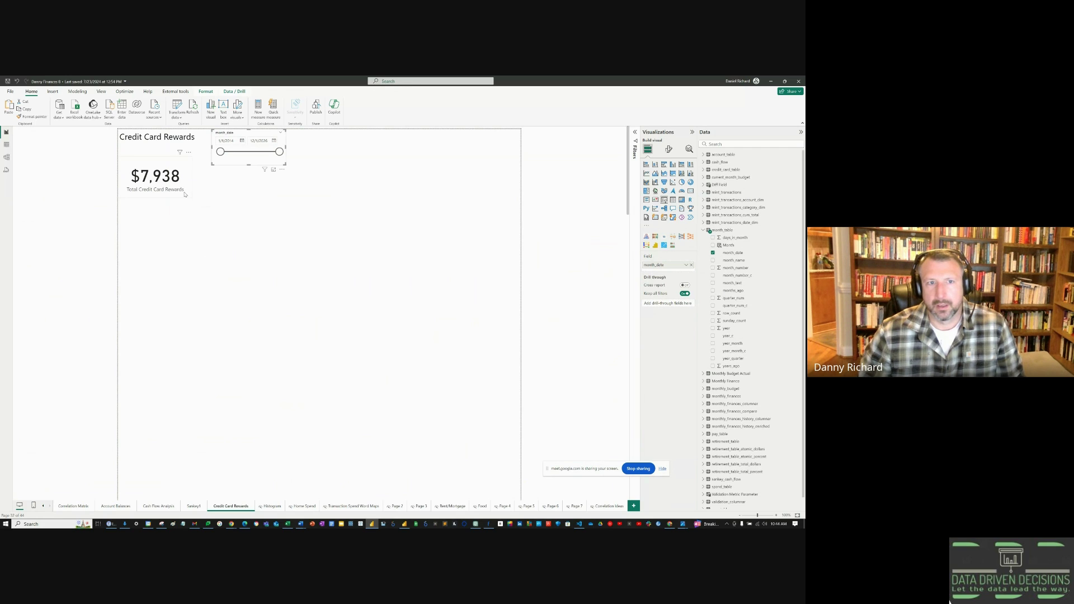
{"action": "left_click", "coordinate": [184, 195]}
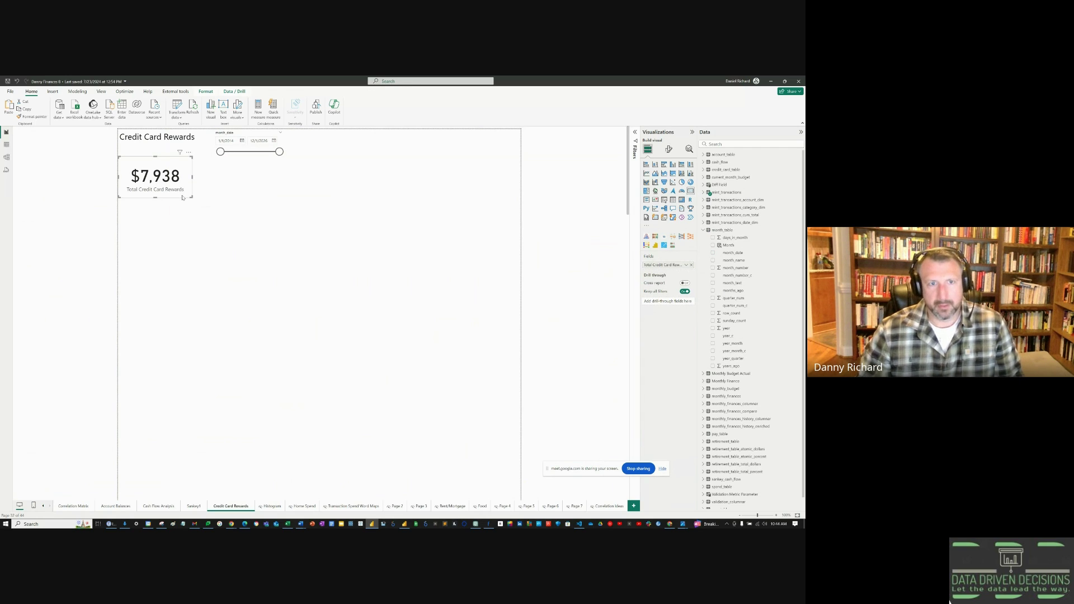
- Turn a copy of the card into a wide column chart of rewards by month_date
{"action": "key", "text": "ctrl+c"}
{"action": "key", "text": "ctrl+v"}
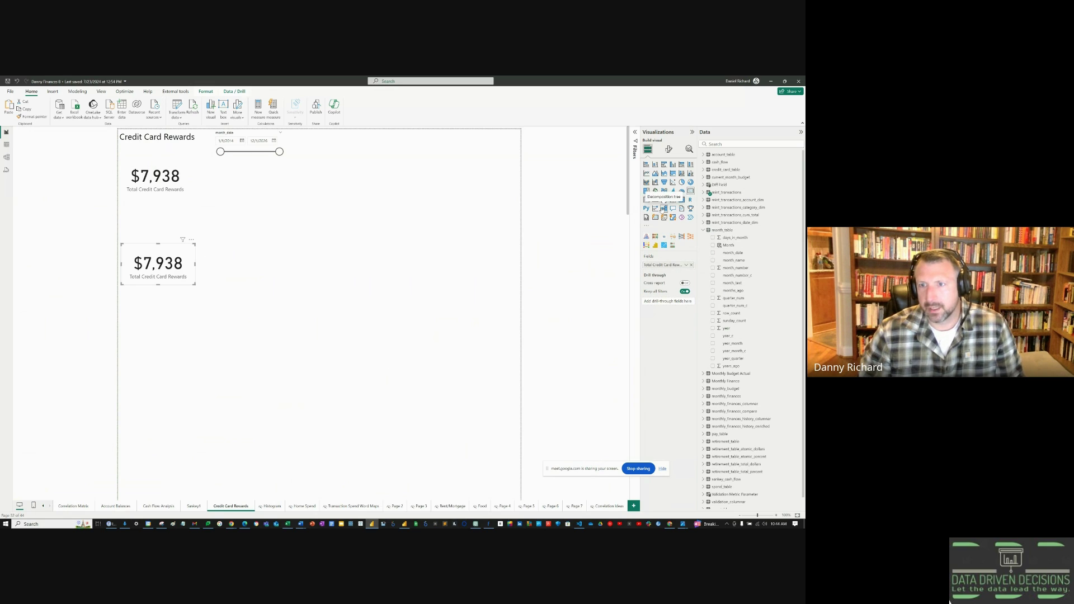
{"action": "left_click", "coordinate": [674, 201]}
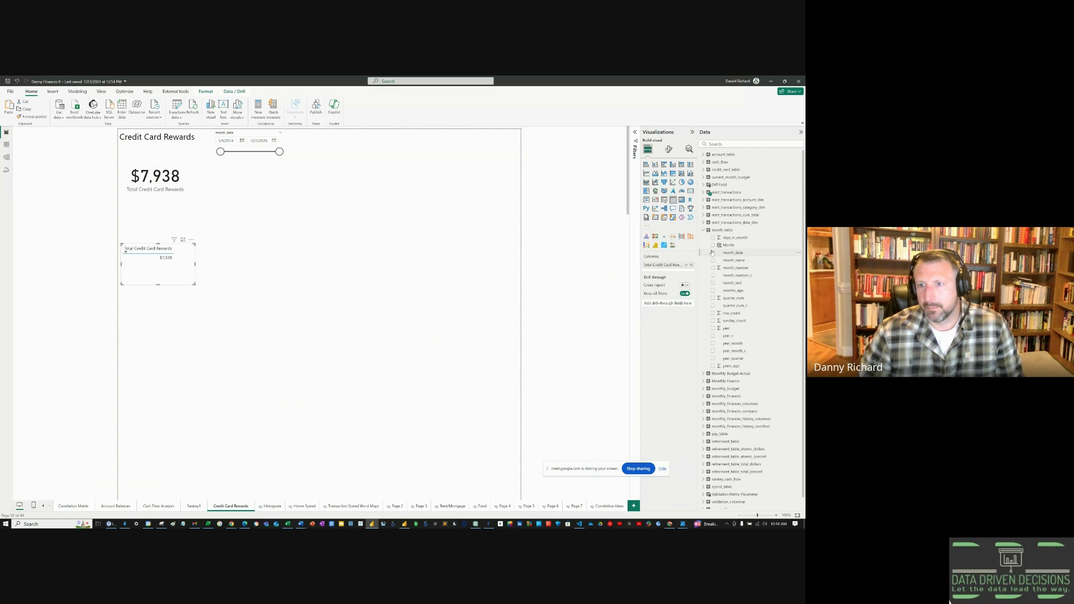
{"action": "left_click_drag", "start_coordinate": [713, 252], "coordinate": [671, 264]}
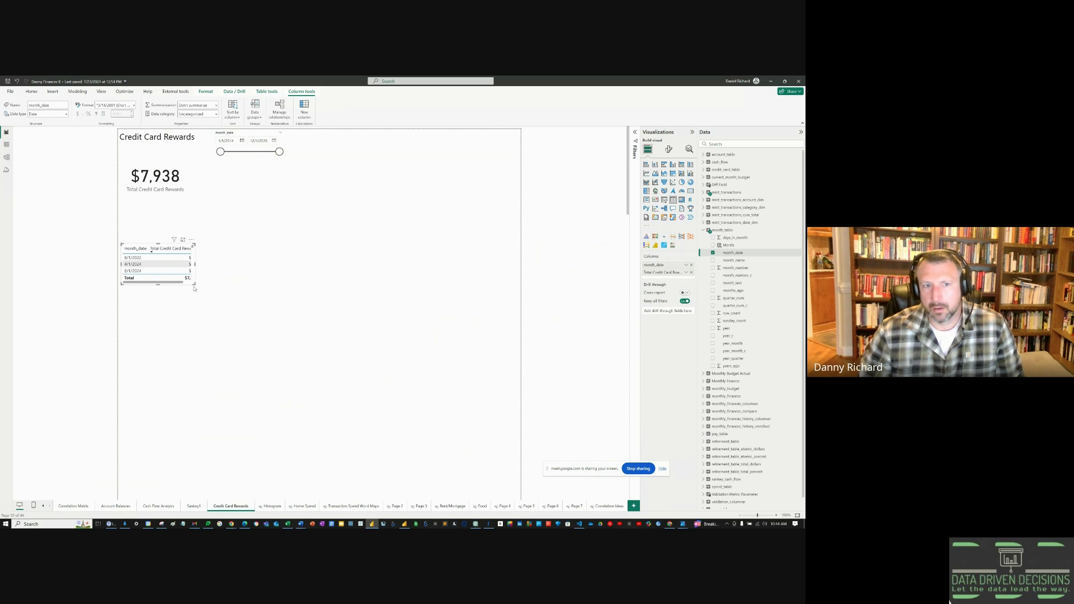
{"action": "left_click_drag", "start_coordinate": [194, 284], "coordinate": [250, 374]}
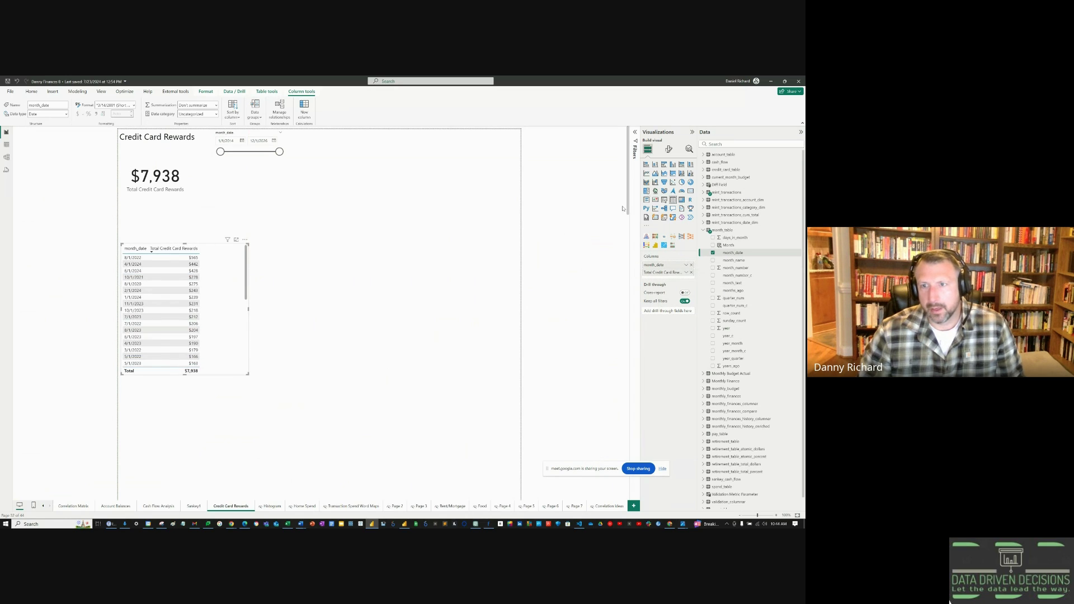
{"action": "left_click", "coordinate": [673, 164]}
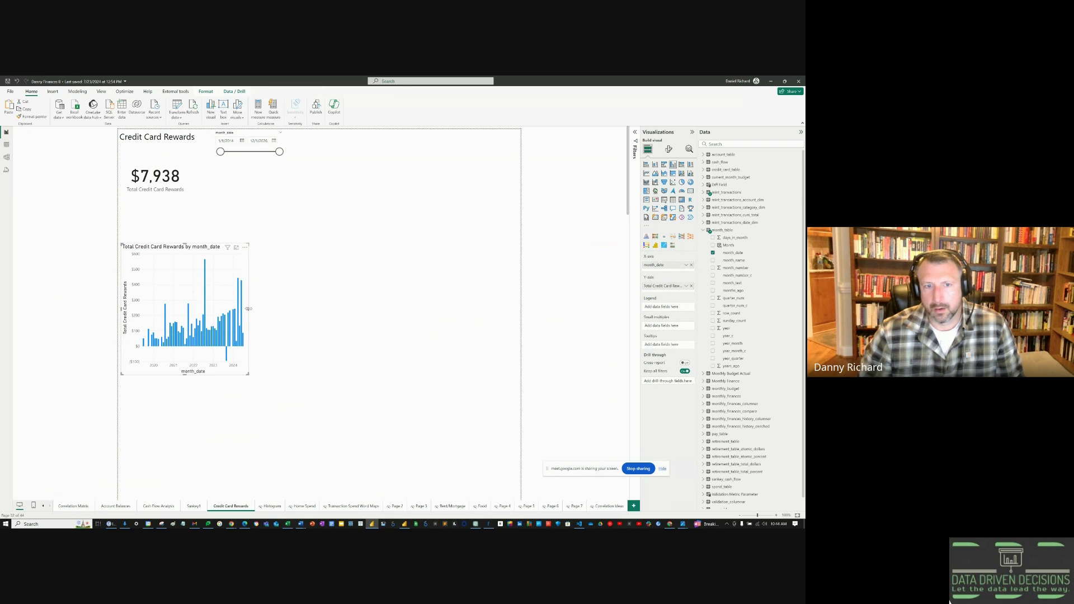
{"action": "left_click_drag", "start_coordinate": [248, 308], "coordinate": [401, 309]}
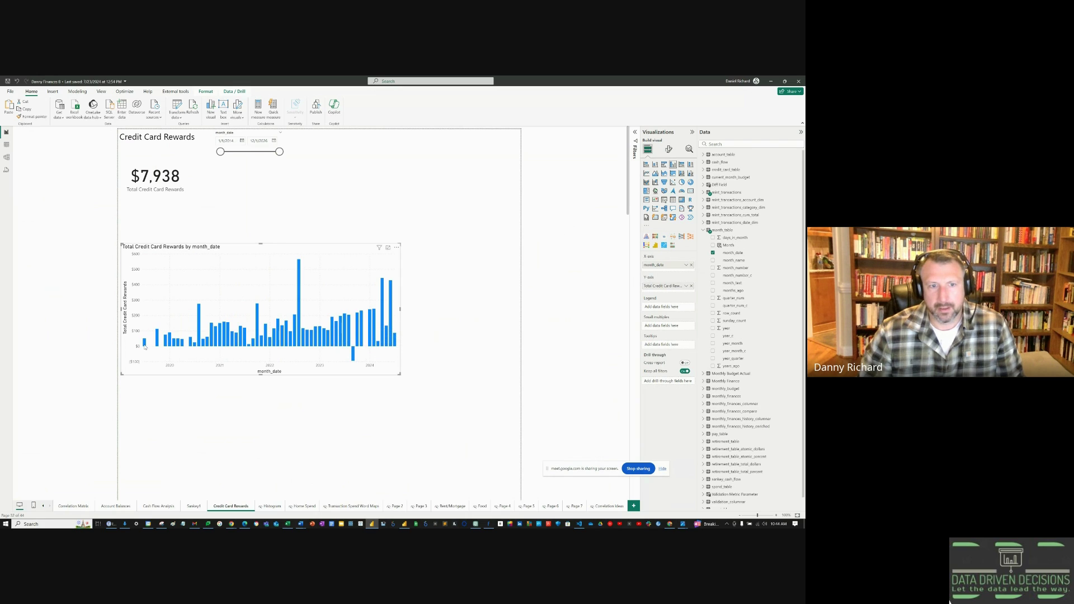
{"action": "mouse_move", "coordinate": [145, 347]}
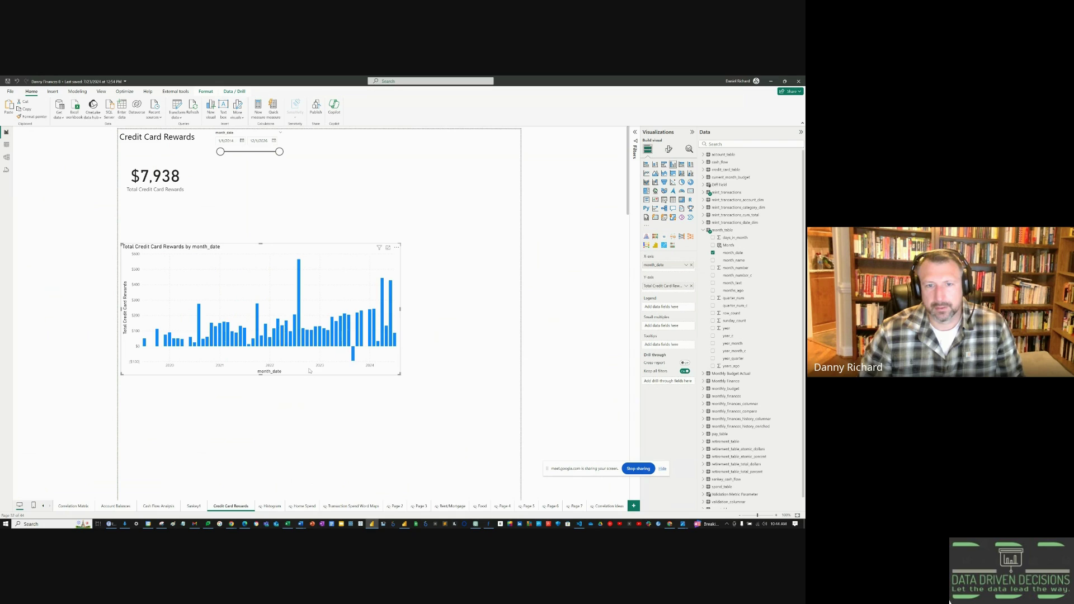
{"action": "mouse_move", "coordinate": [354, 358]}
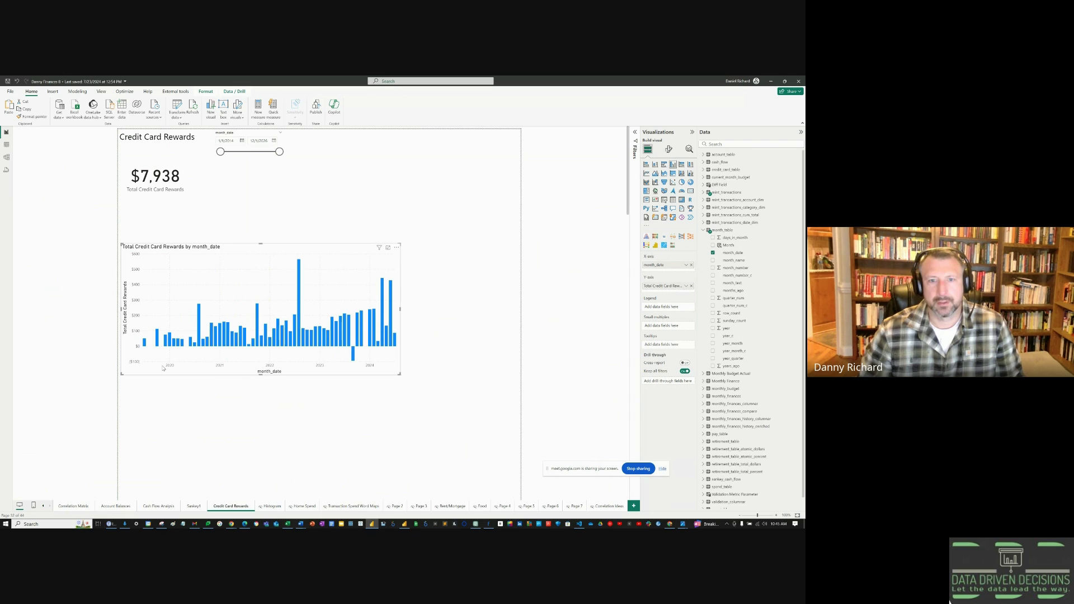
{"action": "left_click_drag", "start_coordinate": [182, 370], "coordinate": [178, 386]}
- Duplicate the $7,938 rewards card and place the copy beside the original
{"action": "left_click", "coordinate": [152, 197]}
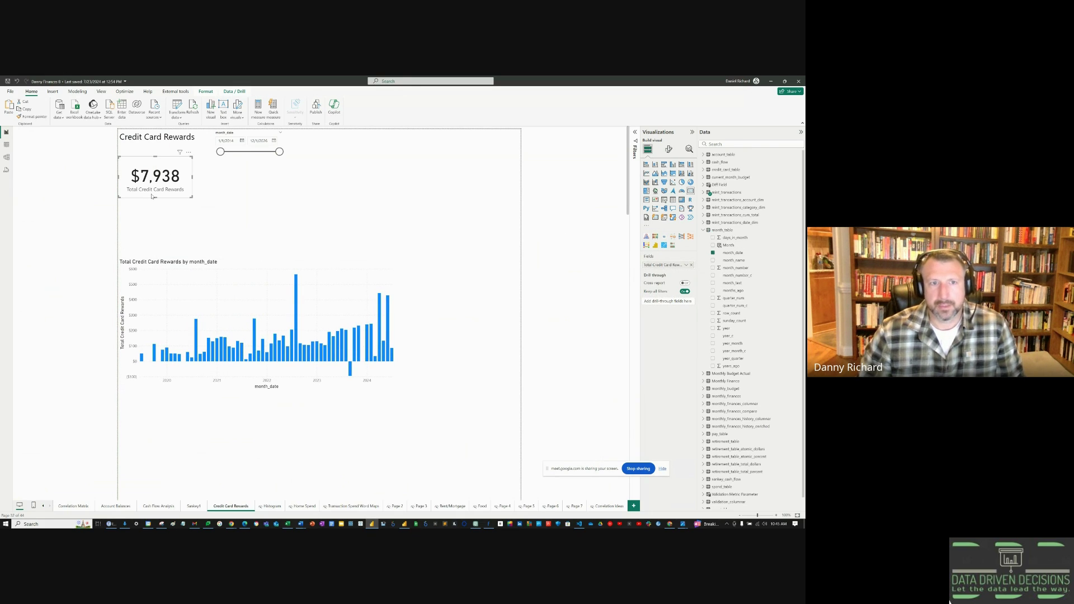
{"action": "left_click_drag", "start_coordinate": [151, 197], "coordinate": [152, 199]}
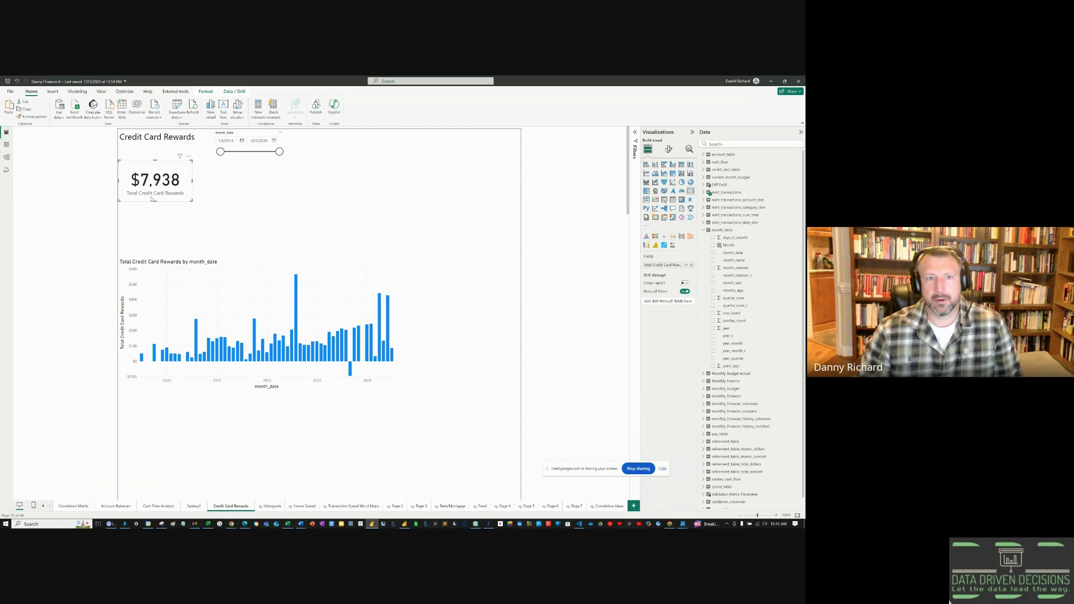
{"action": "key", "text": "ctrl+c"}
{"action": "key", "text": "ctrl+v"}
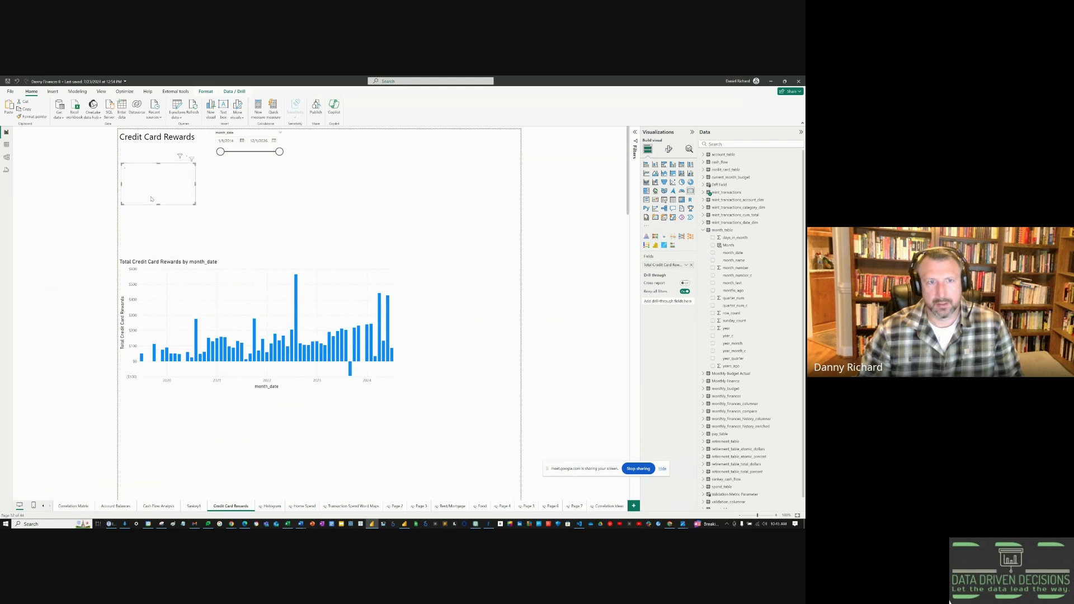
{"action": "left_click_drag", "start_coordinate": [152, 198], "coordinate": [225, 195]}
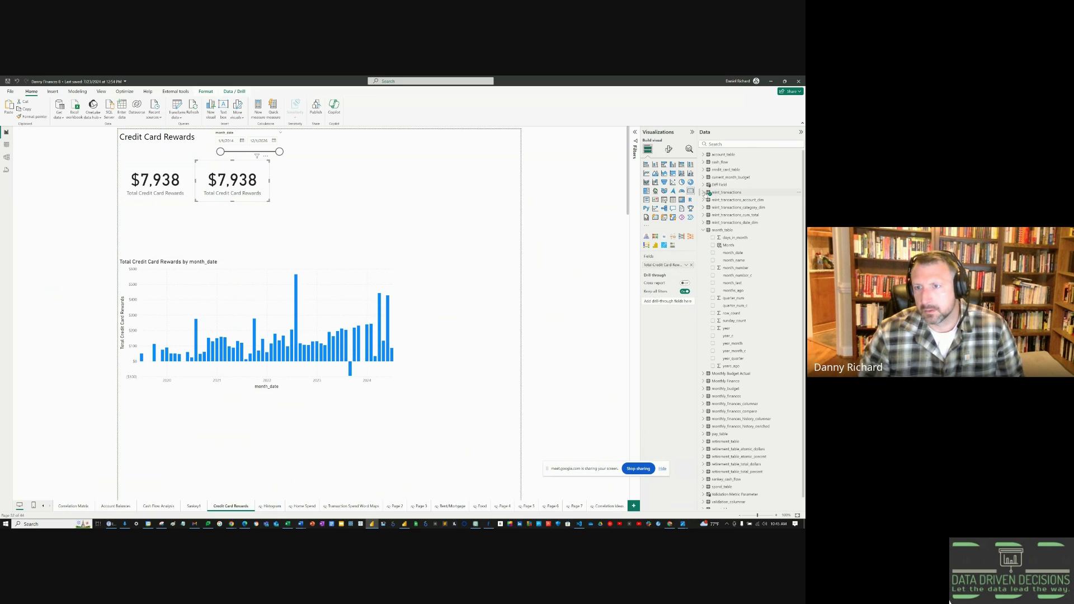
- Open the Total Spend measure in mint_transactions to view its formula
{"action": "left_click", "coordinate": [704, 193]}
{"action": "scroll", "coordinate": [709, 263], "scroll_direction": "down", "scroll_amount": 10}
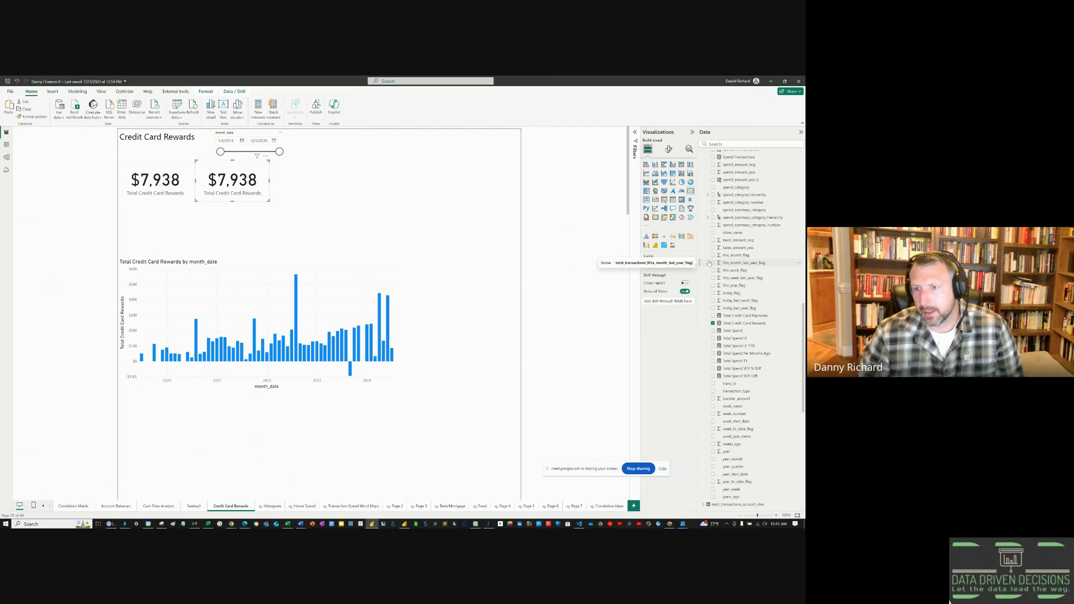
{"action": "scroll", "coordinate": [727, 288], "scroll_direction": "up", "scroll_amount": 4}
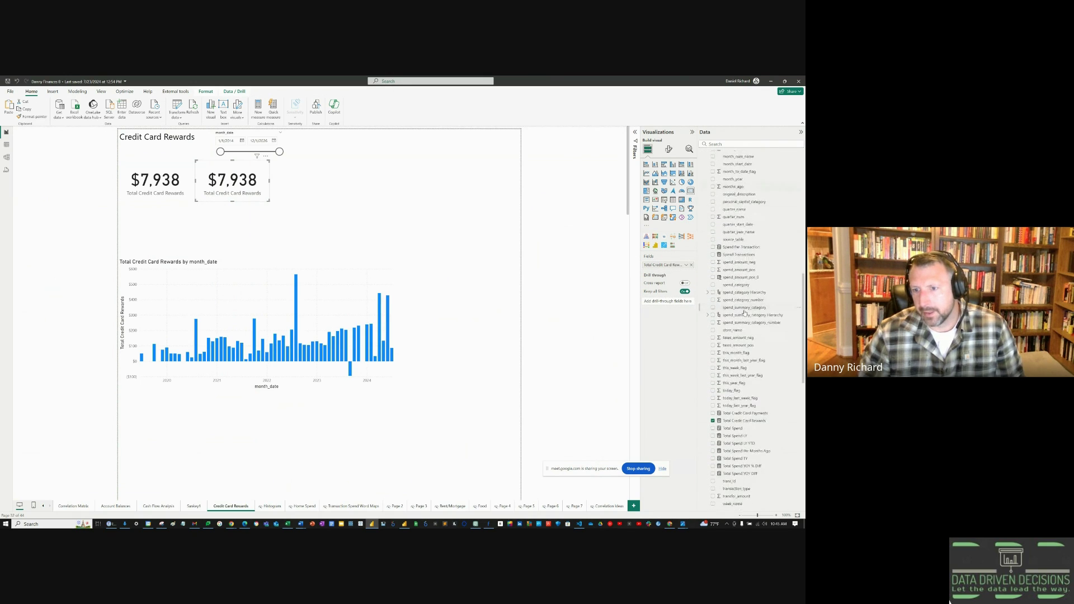
{"action": "scroll", "coordinate": [744, 313], "scroll_direction": "down", "scroll_amount": 1}
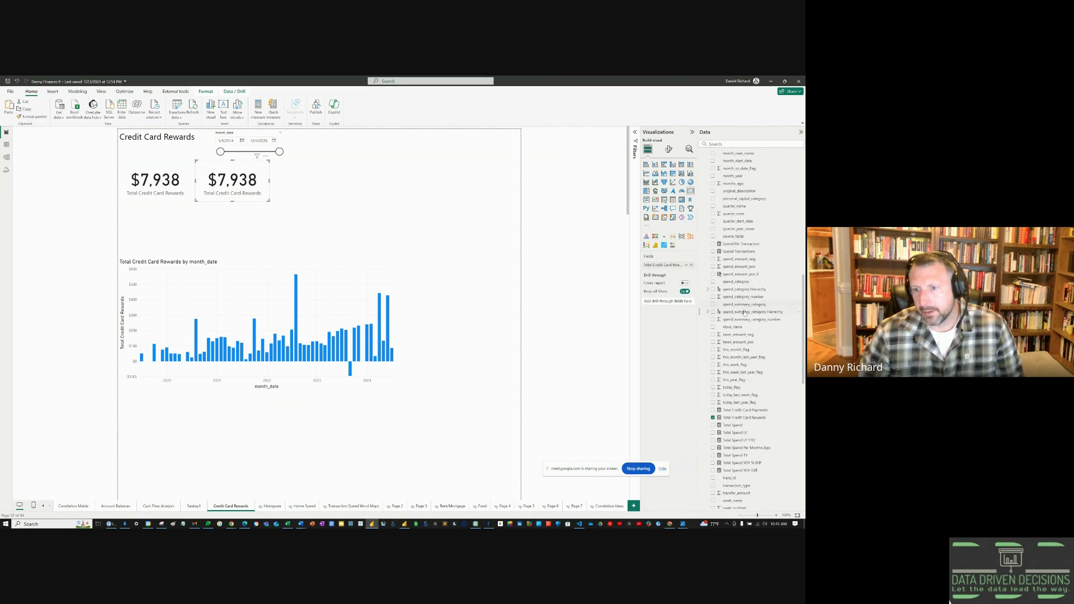
{"action": "left_click", "coordinate": [733, 425]}
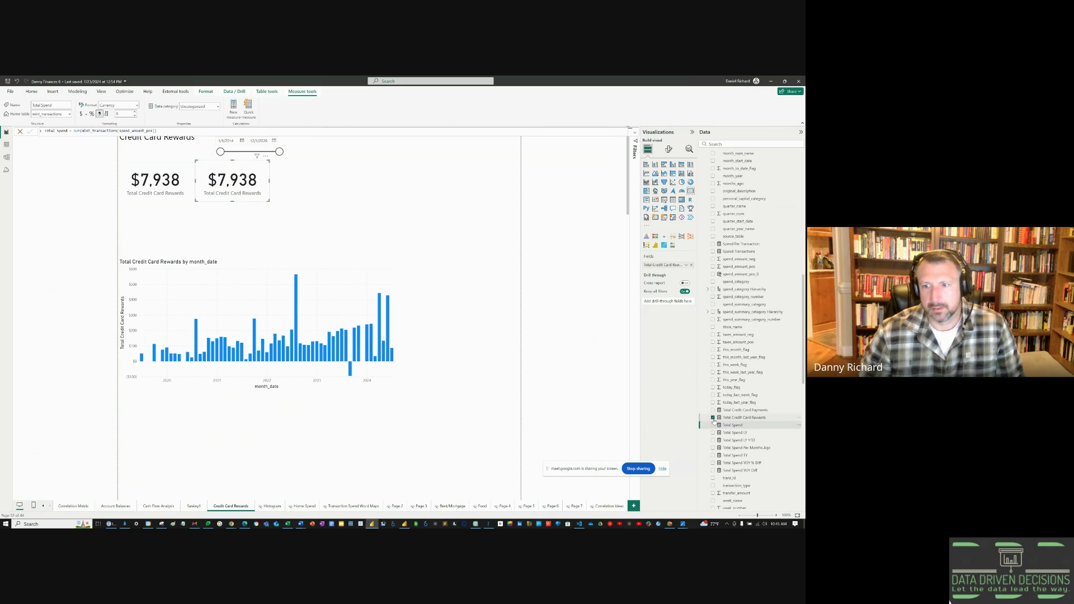
- Start a new Credit Card spend measure as CALCULATE([Total Spend], awaiting a filter argument
{"action": "left_click", "coordinate": [234, 109]}
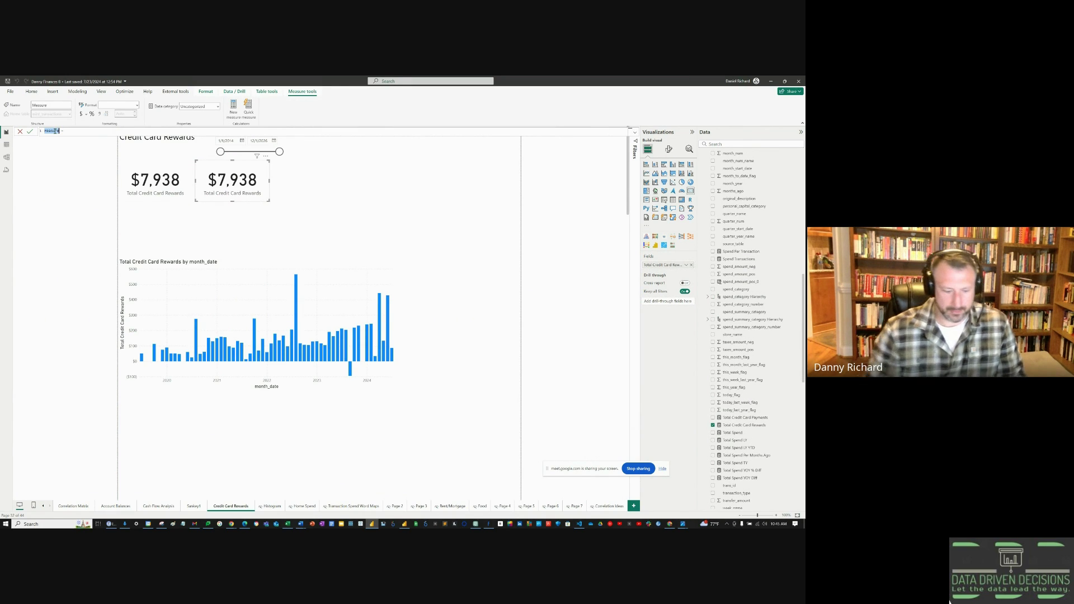
{"action": "type", "text": "Rul Credit Ca"}
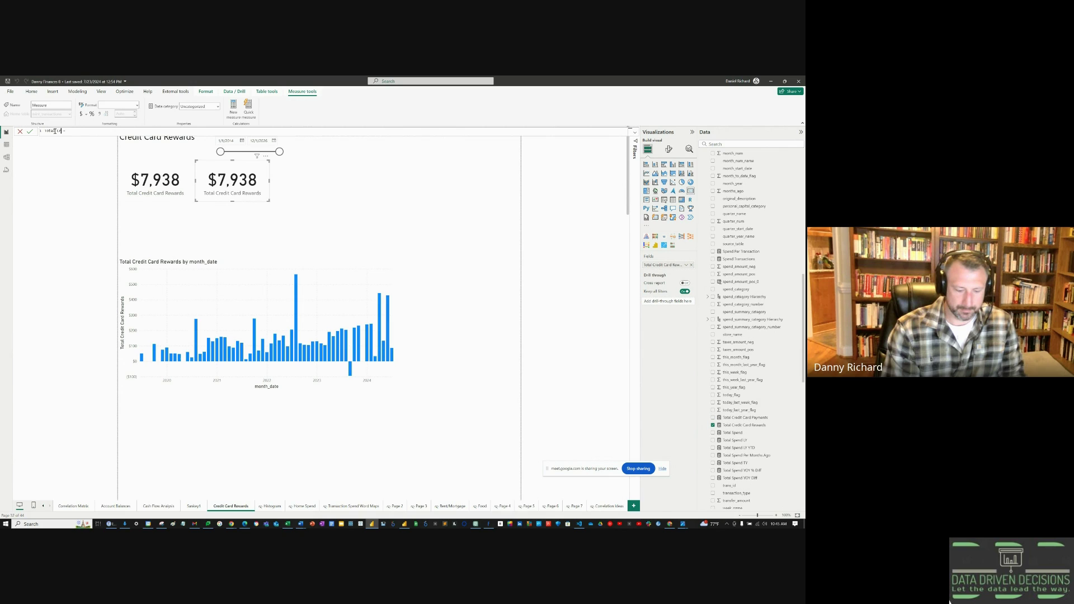
{"action": "type", "text": "rd spend"}
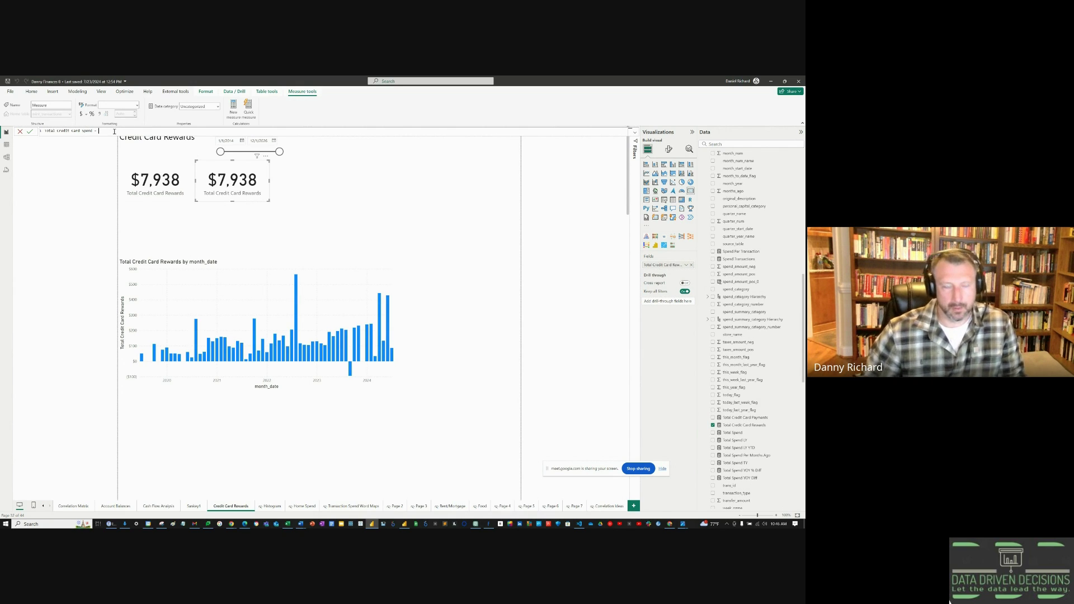
{"action": "type", "text": " = CALCULATE("}
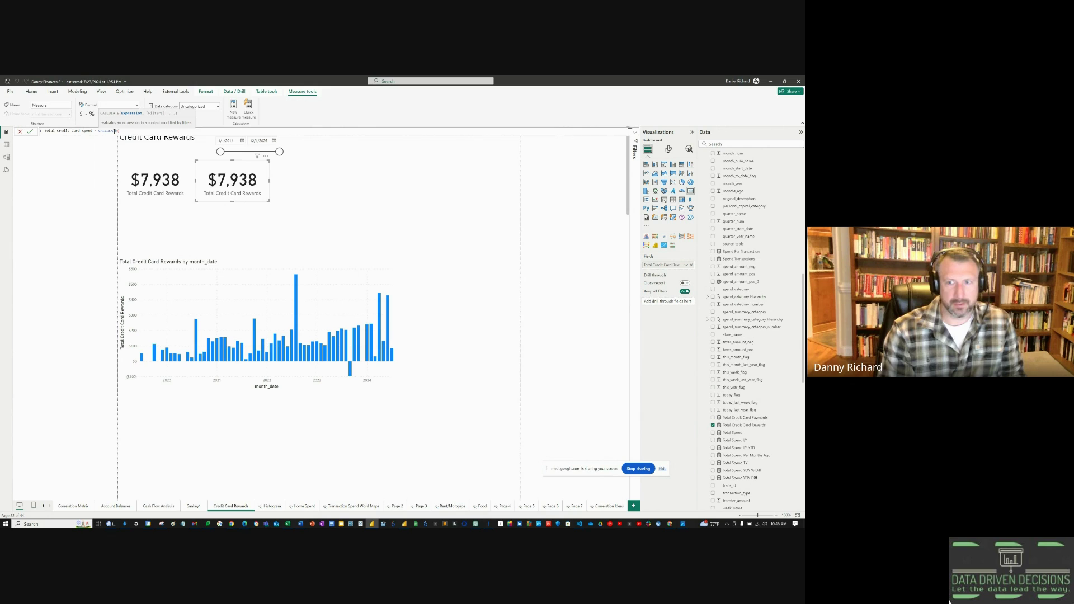
{"action": "type", "text": "[total"}
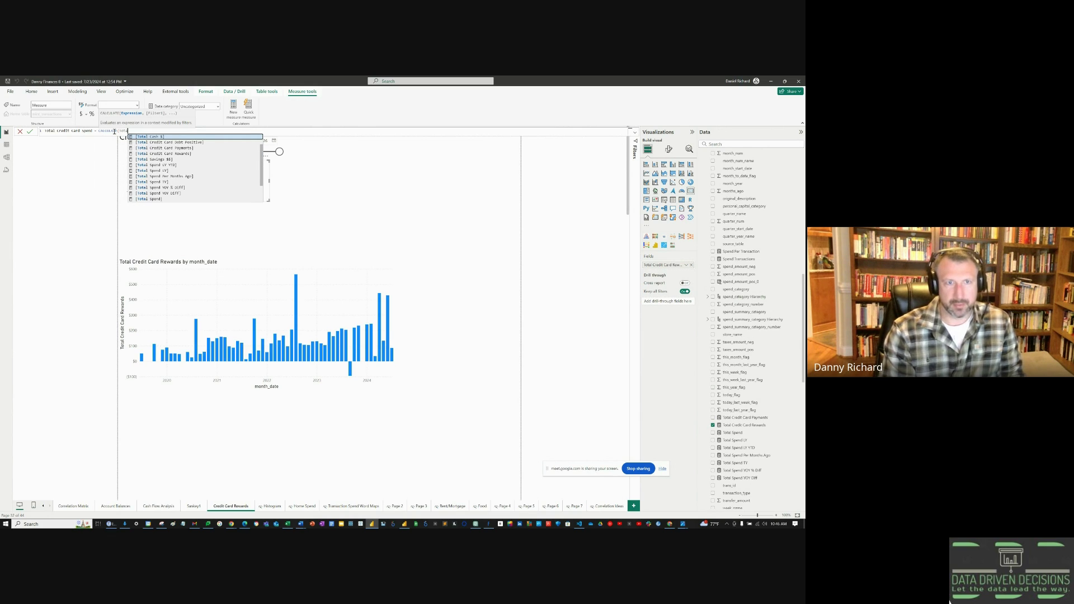
{"action": "key", "text": "Down"}
{"action": "key", "text": "Down"}
{"action": "key", "text": "Down"}
{"action": "key", "text": "Down"}
{"action": "key", "text": "Down"}
{"action": "key", "text": "Down"}
{"action": "key", "text": "Down"}
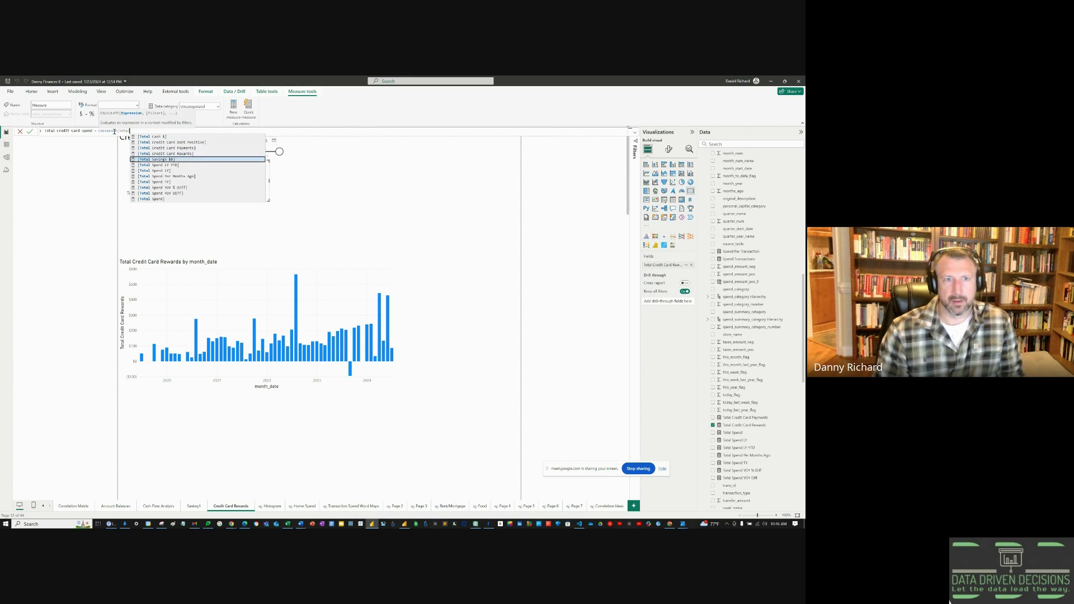
{"action": "key", "text": "Down"}
{"action": "key", "text": "Down"}
{"action": "key", "text": "Down"}
{"action": "key", "text": "Down"}
{"action": "key", "text": "Tab"}
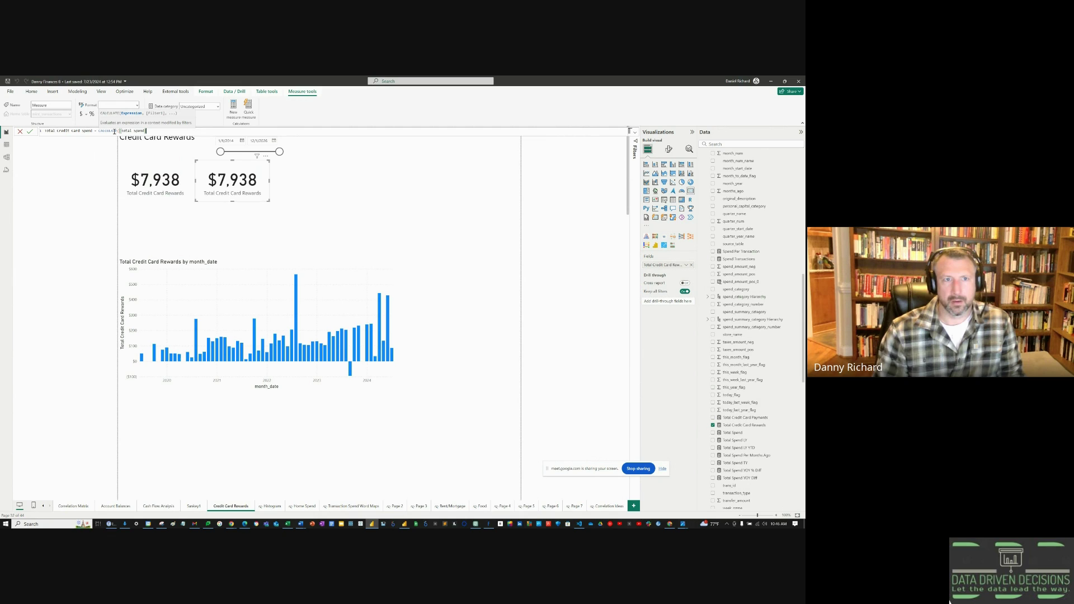
{"action": "type", "text": ","}
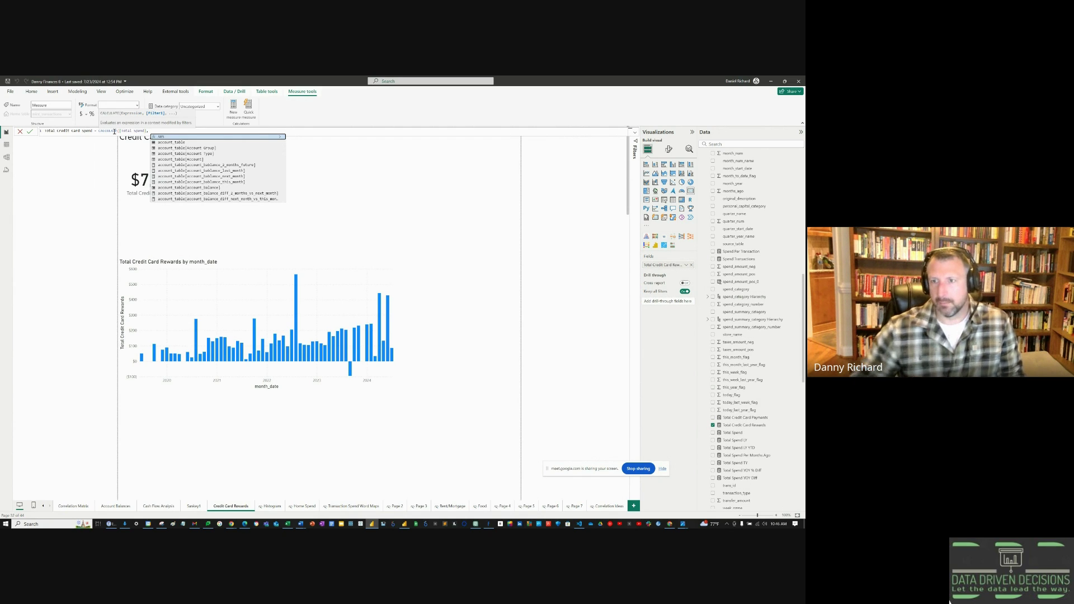
- Rerun the SELECT * FROM finances.mint_transactions query in BigQuery and check the account_type_name values
{"action": "left_click", "coordinate": [670, 525]}
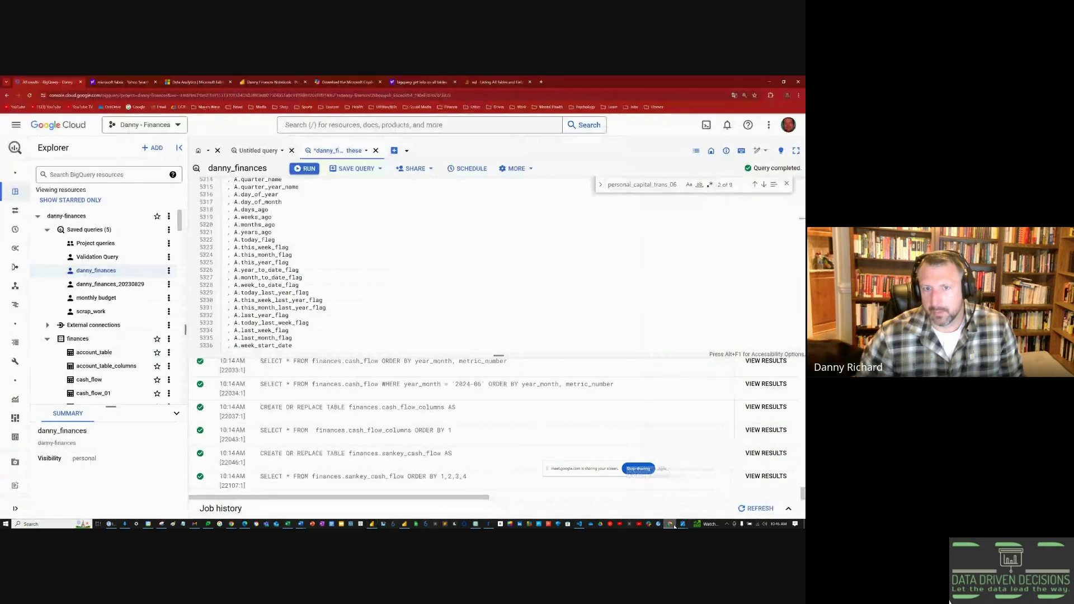
{"action": "left_click", "coordinate": [666, 185]}
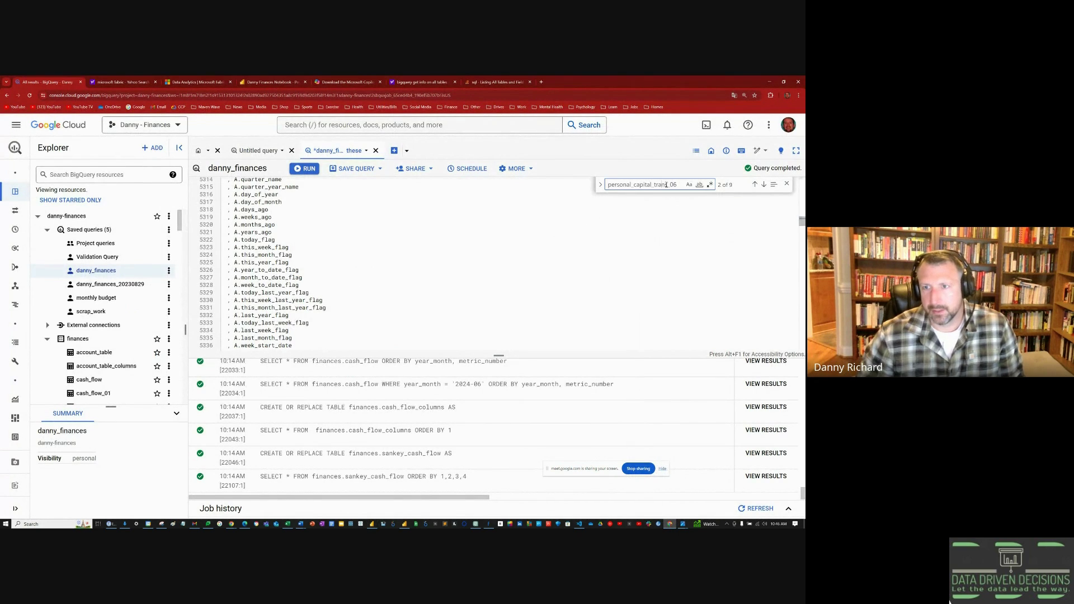
{"action": "scroll", "coordinate": [380, 261], "scroll_direction": "down", "scroll_amount": 5}
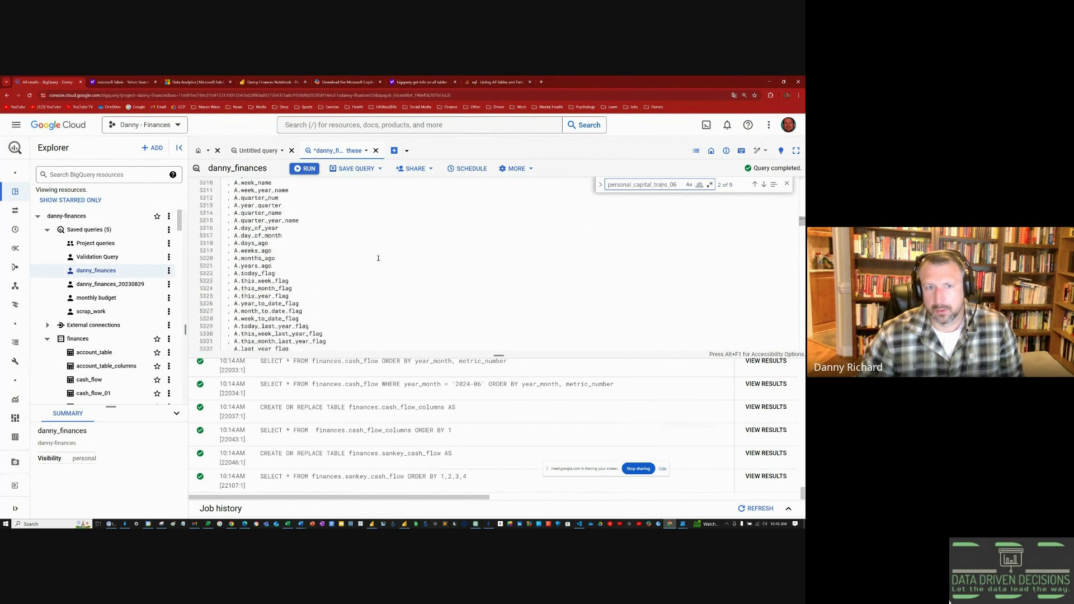
{"action": "scroll", "coordinate": [379, 261], "scroll_direction": "down", "scroll_amount": 5}
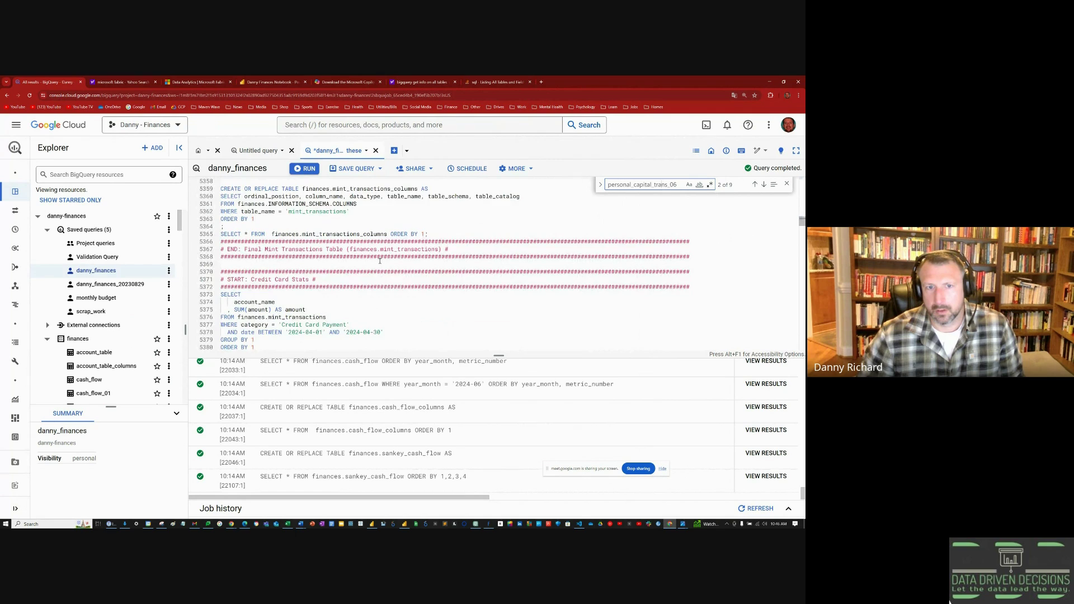
{"action": "scroll", "coordinate": [379, 261], "scroll_direction": "up", "scroll_amount": 2}
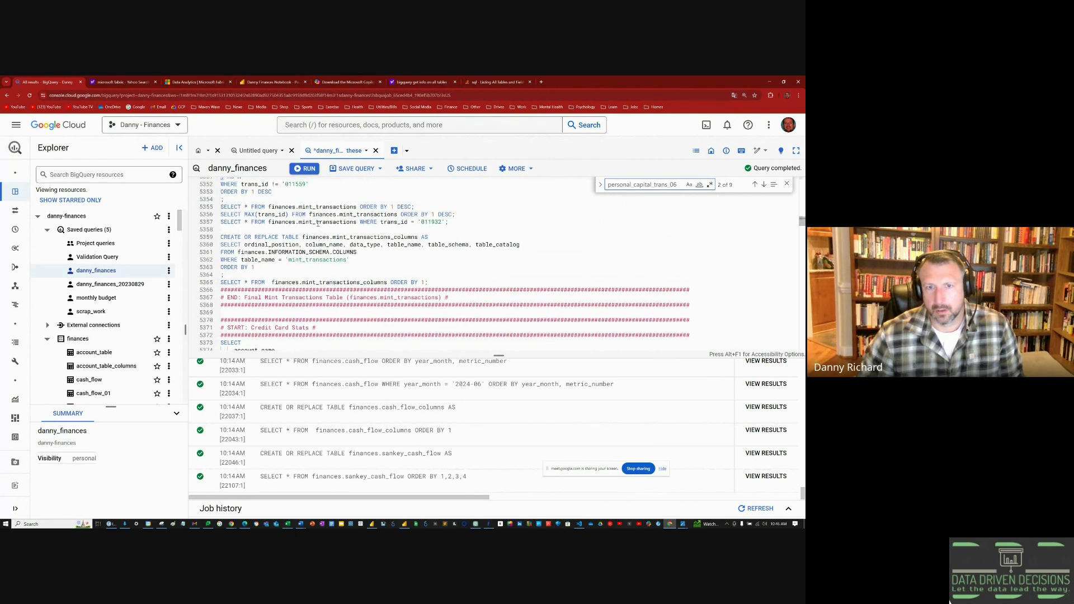
{"action": "triple_click", "coordinate": [313, 207]}
{"action": "left_click", "coordinate": [301, 169]}
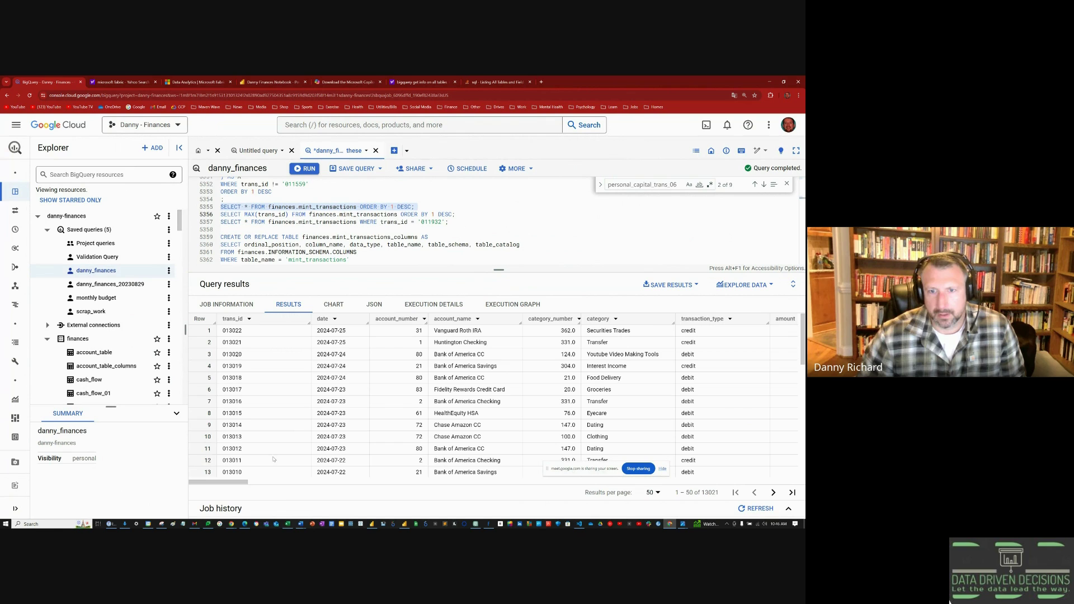
{"action": "left_click", "coordinate": [324, 482]}
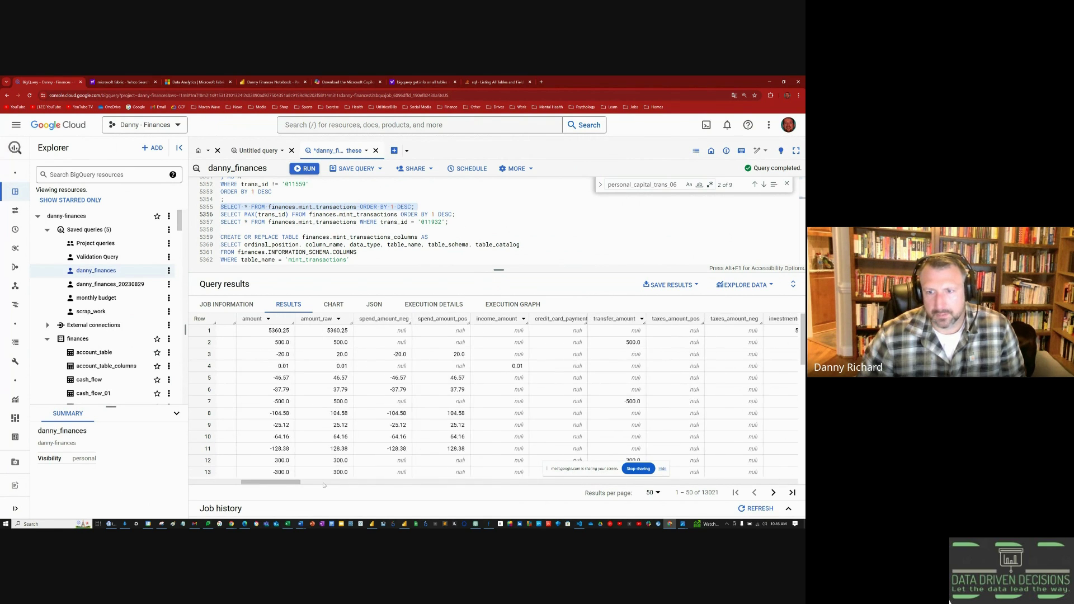
{"action": "left_click", "coordinate": [323, 482]}
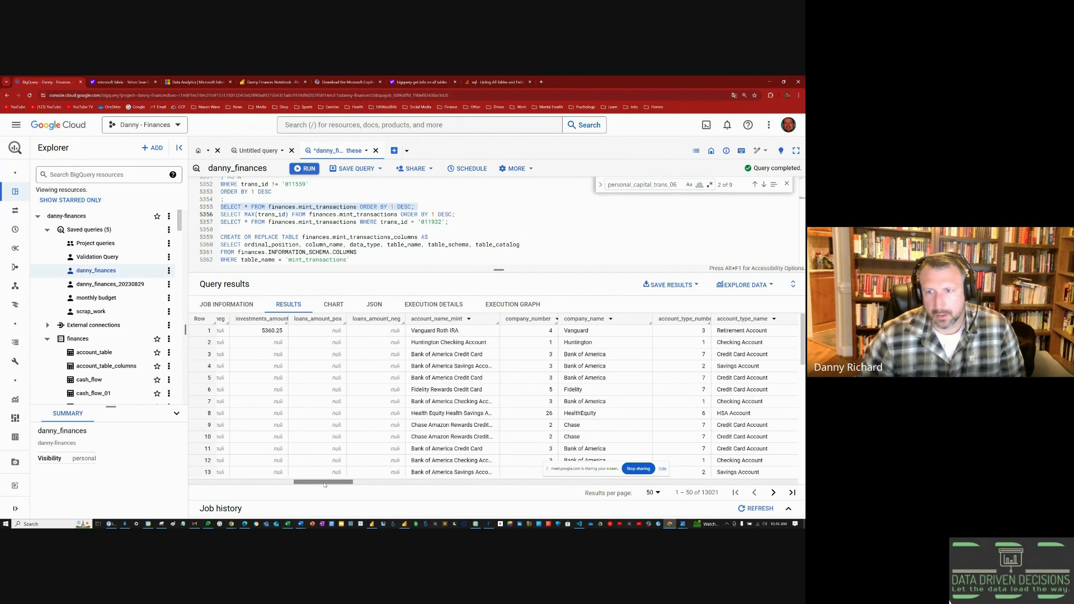
{"action": "left_click_drag", "start_coordinate": [300, 484], "coordinate": [306, 485]}
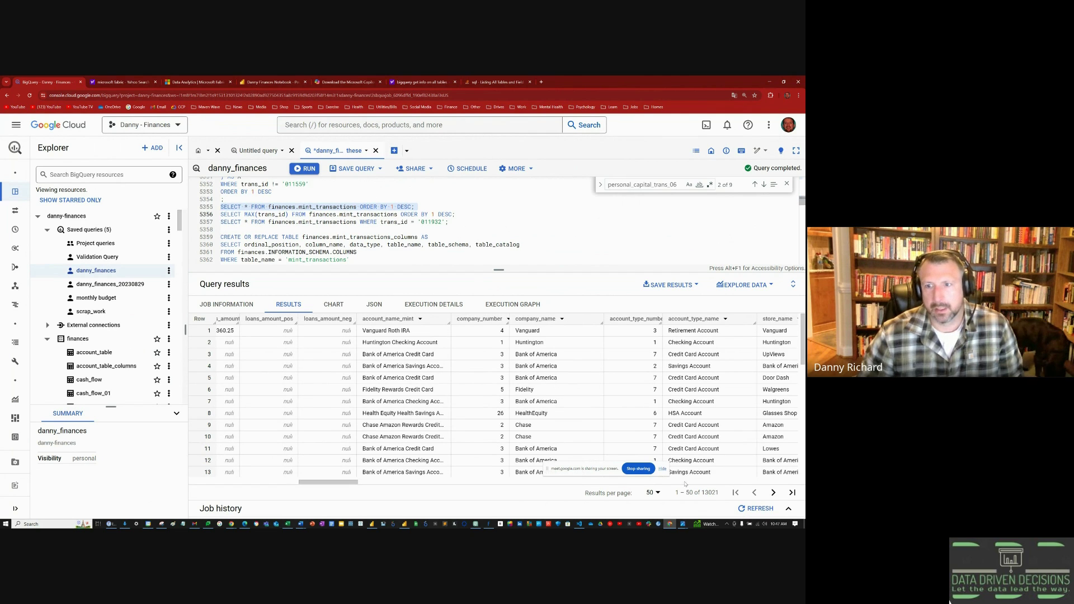
{"action": "left_click", "coordinate": [374, 525]}
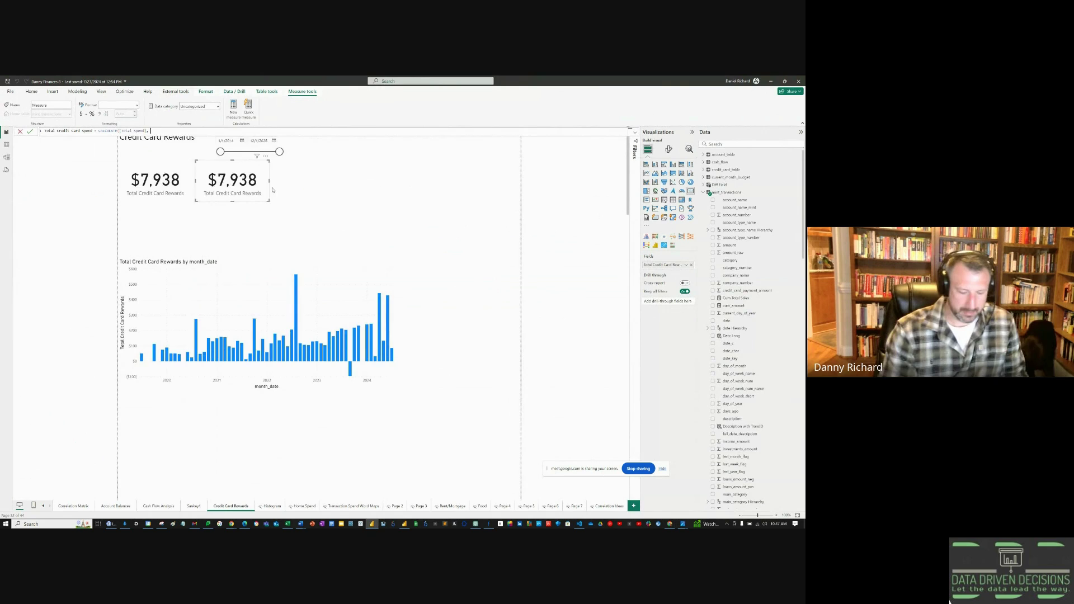
- Finish the measure with filter mint_transactions[account_type_name]="credit card account" and commit it
{"action": "type", "text": "account"}
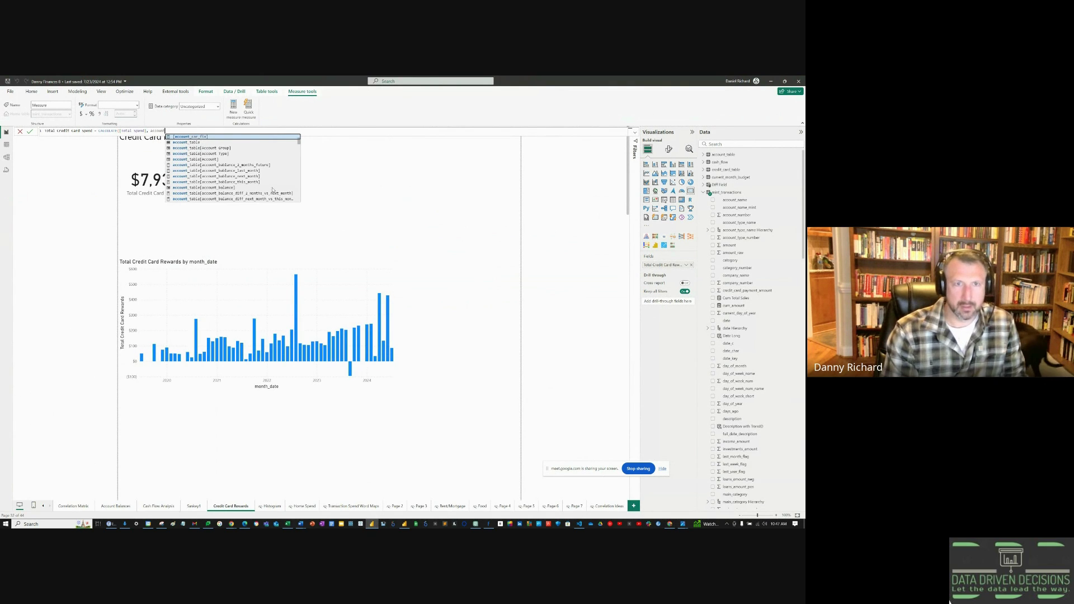
{"action": "type", "text": "_ty"}
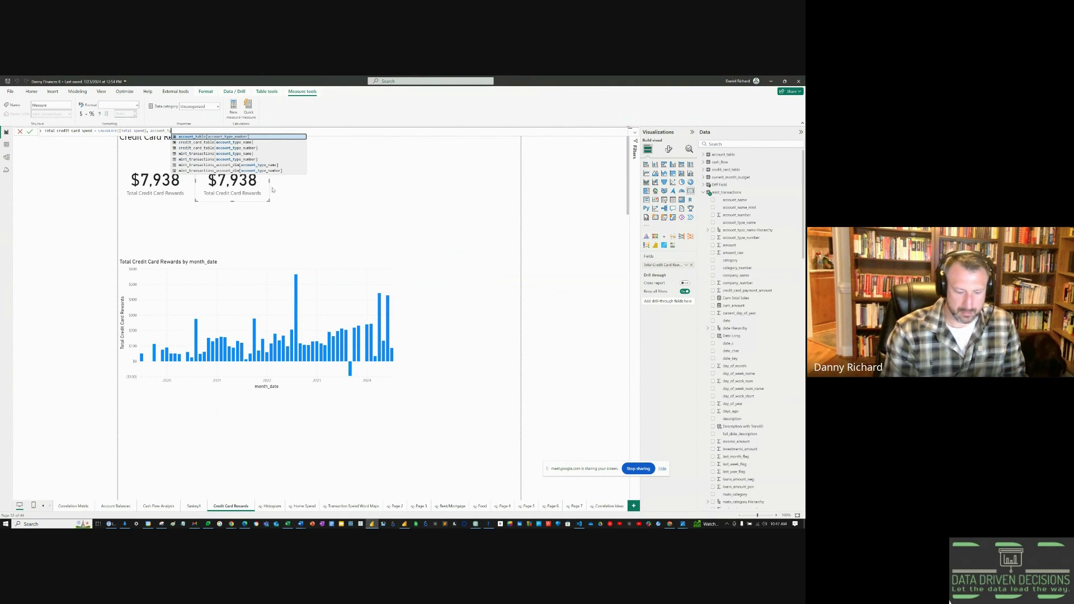
{"action": "type", "text": "pe"}
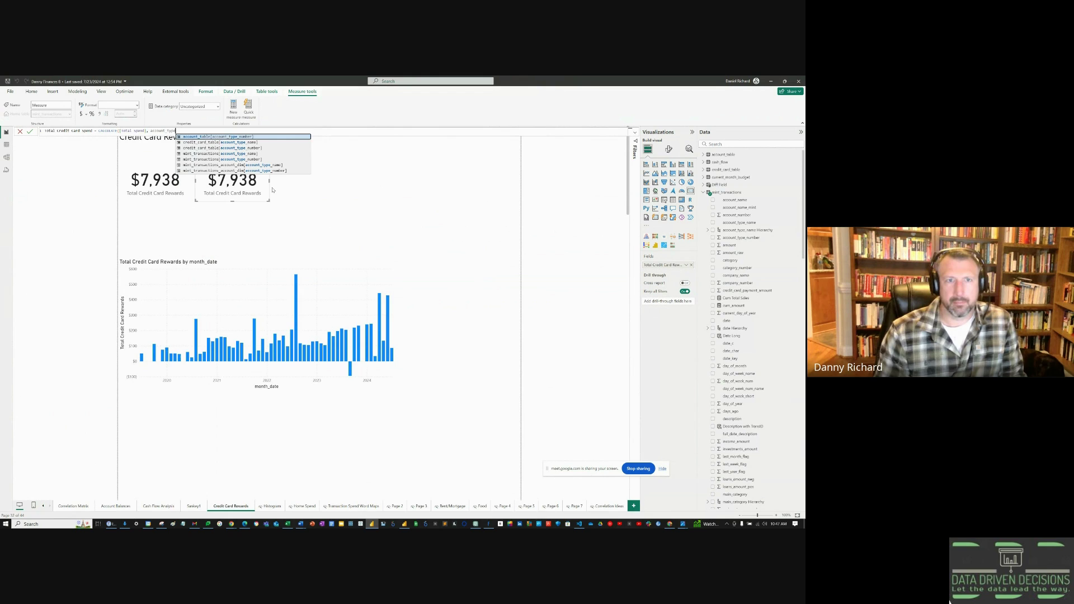
{"action": "key", "text": "Down"}
{"action": "key", "text": "Down"}
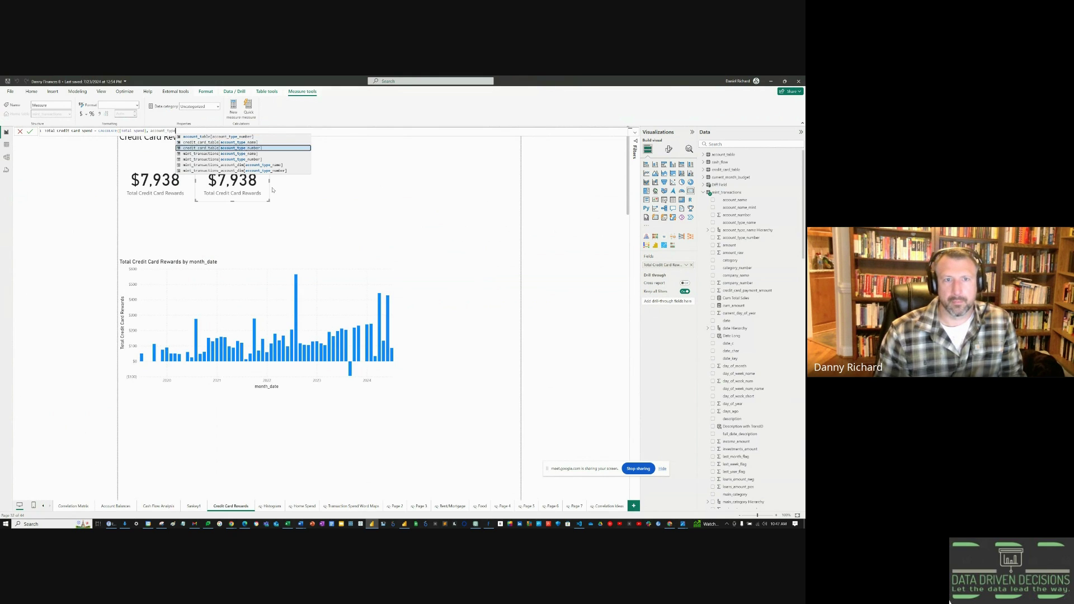
{"action": "key", "text": "Down"}
{"action": "key", "text": "Tab"}
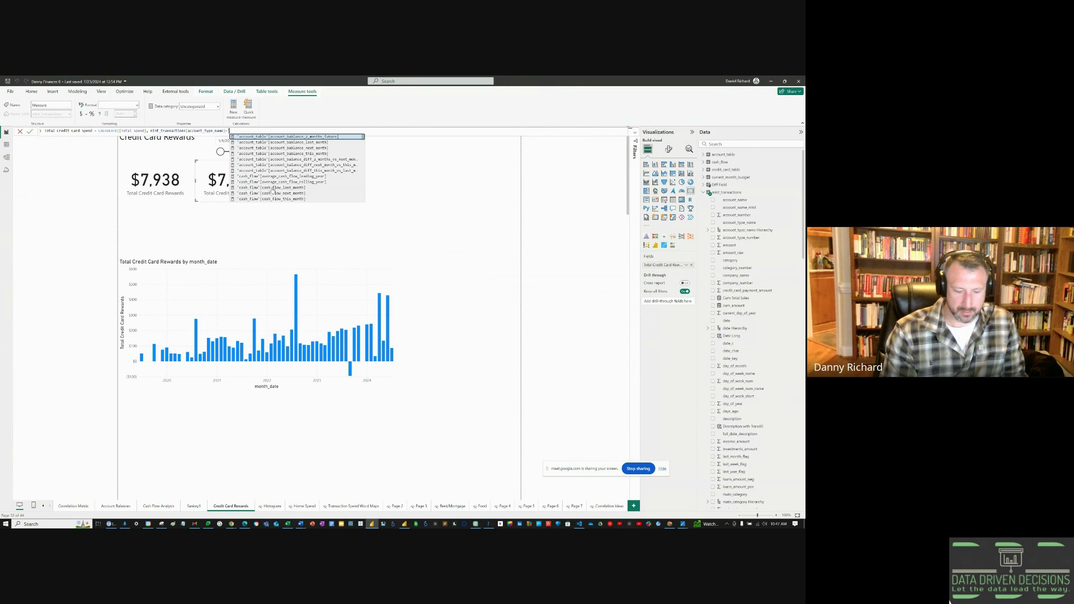
{"action": "key", "text": "Escape"}
{"action": "type", "text": "=\"credit"}
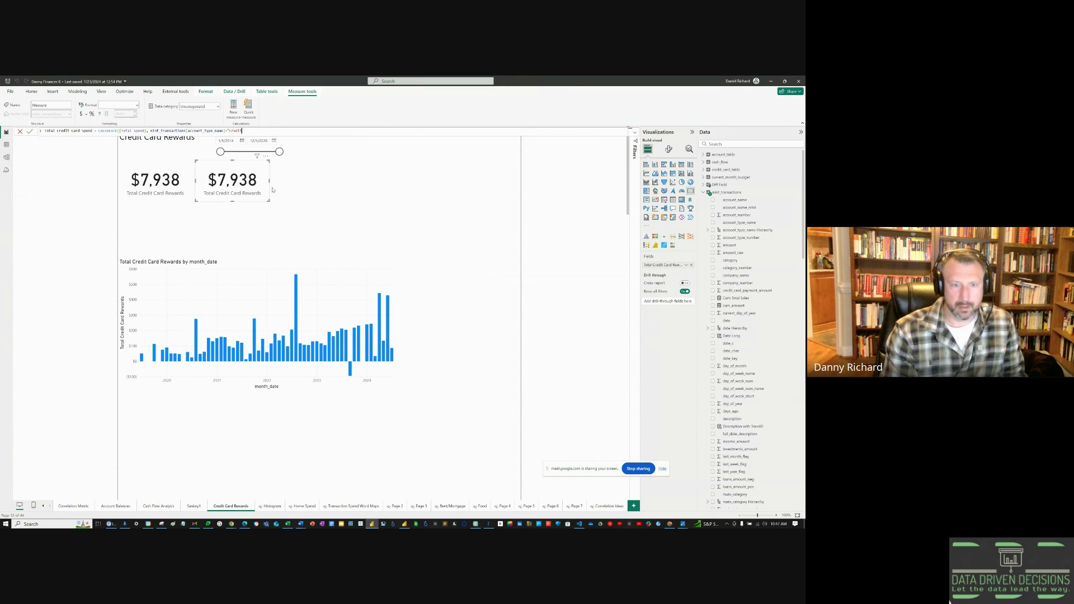
{"action": "type", "text": " card acc"}
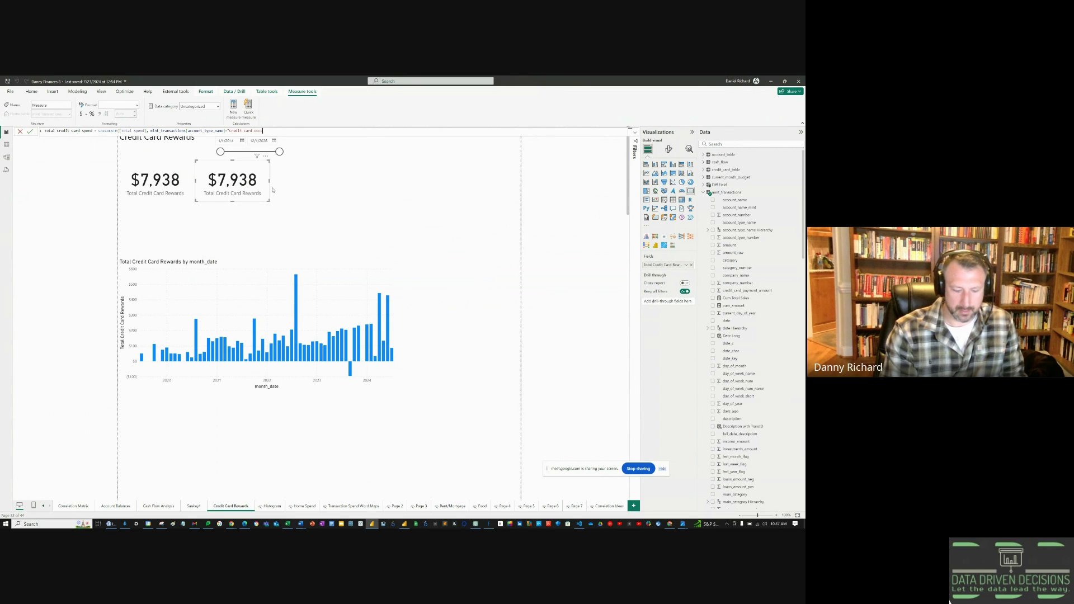
{"action": "type", "text": "ount"}
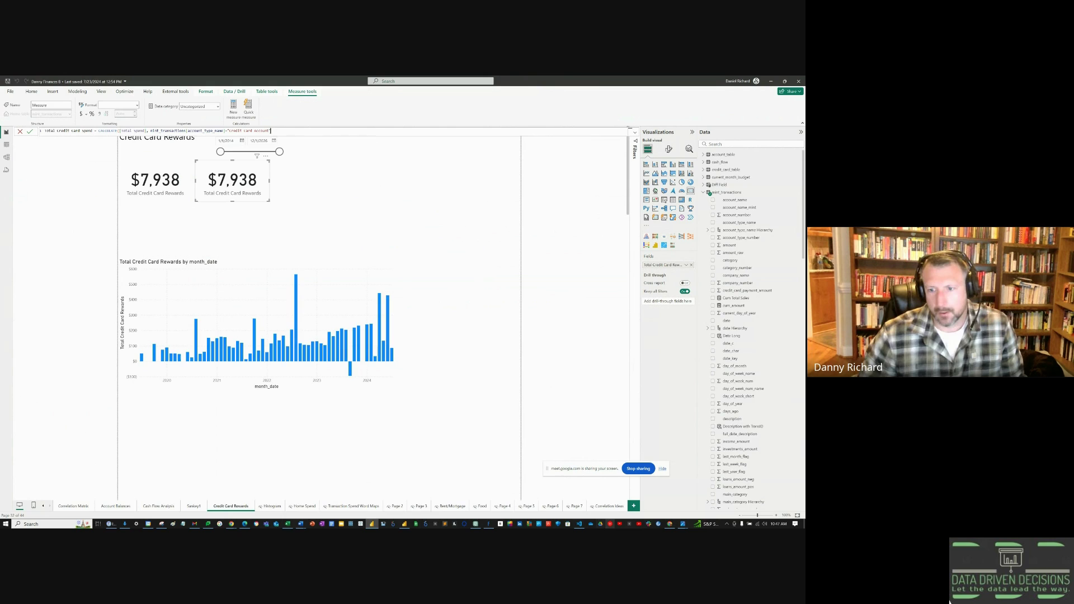
{"action": "left_click", "coordinate": [669, 525]}
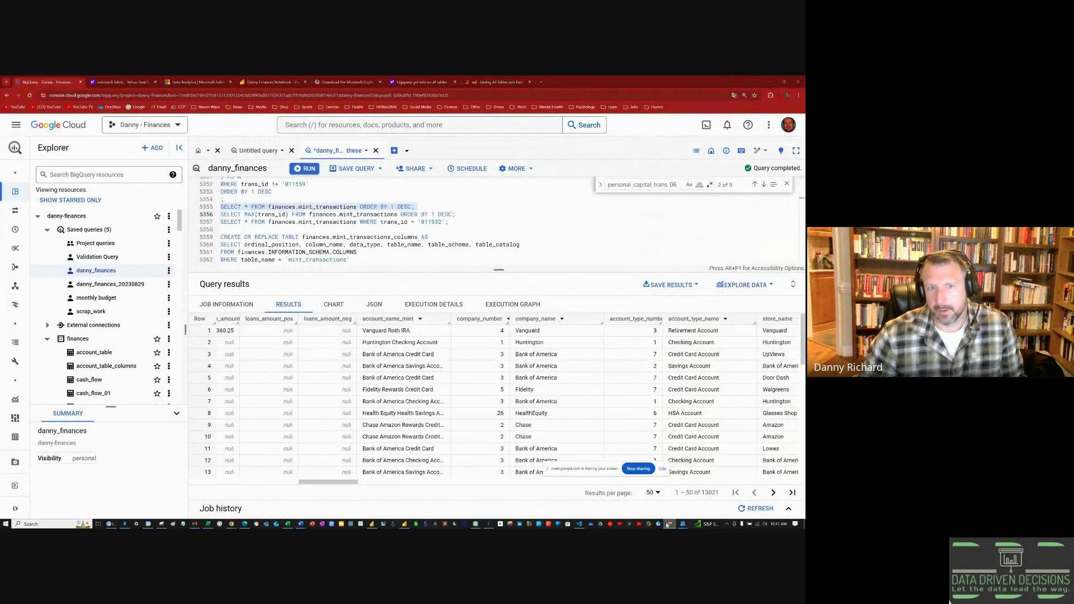
{"action": "key", "text": "alt+Tab"}
{"action": "type", "text": ")"}
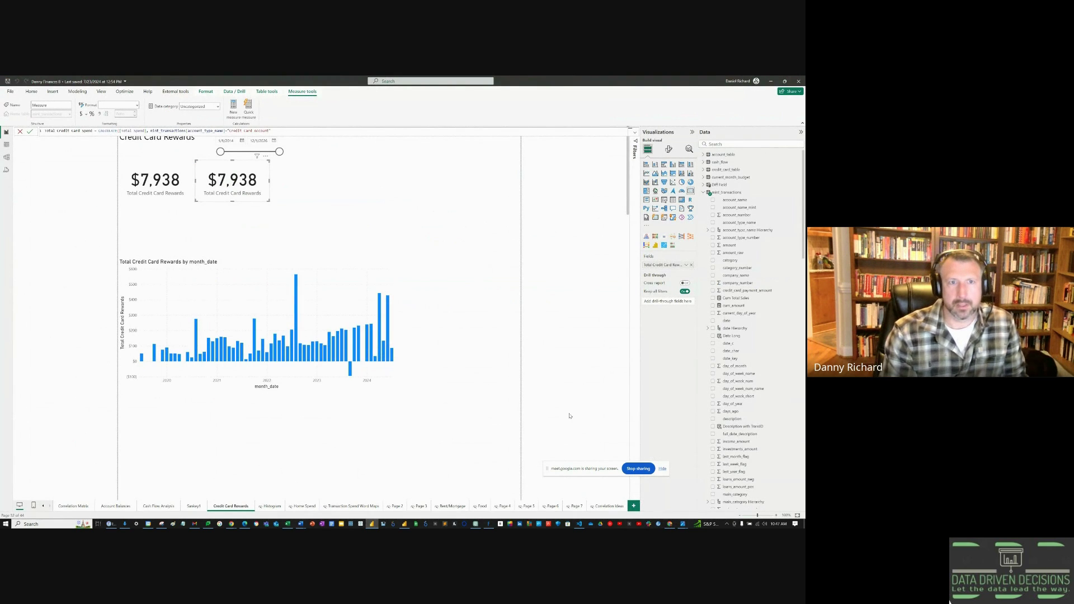
{"action": "key", "text": "Return"}
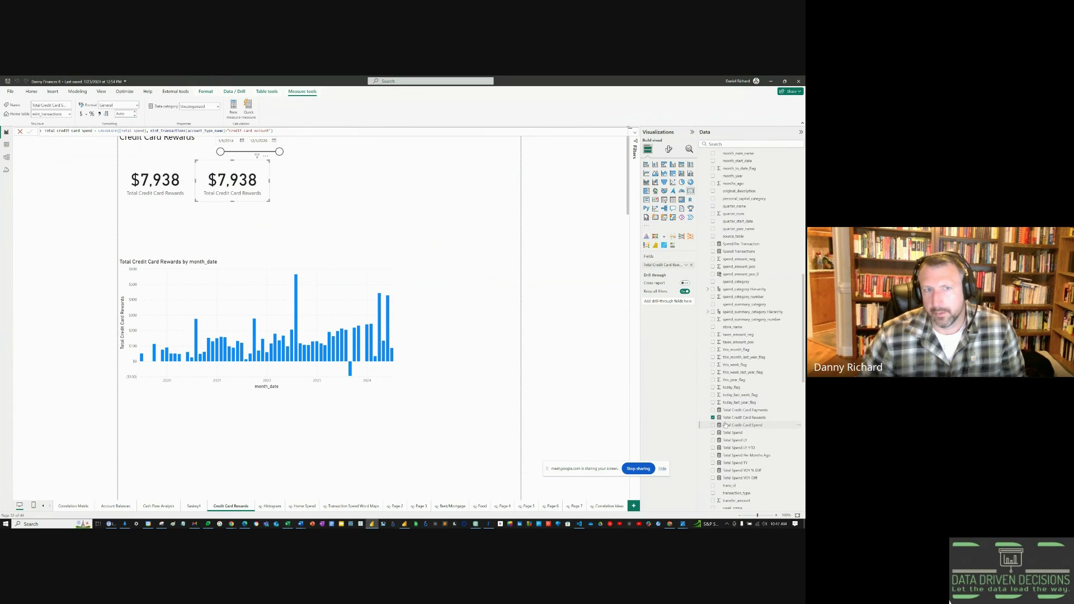
- Format Total Credit Card Spend as currency with 0 decimals and put it on the second card
{"action": "left_click", "coordinate": [81, 115]}
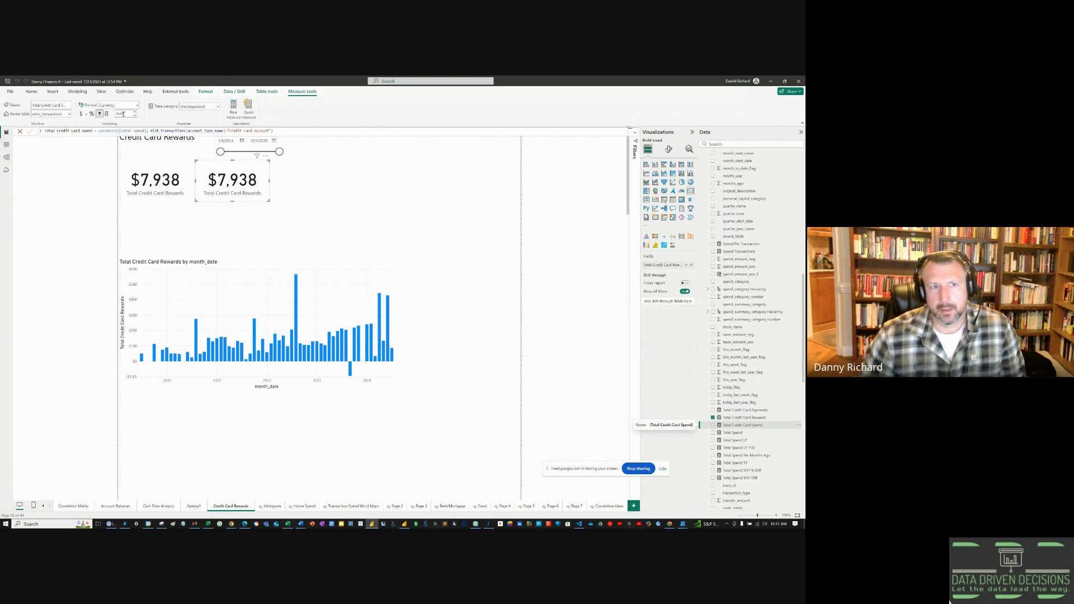
{"action": "type", "text": "0"}
{"action": "left_click", "coordinate": [713, 418]}
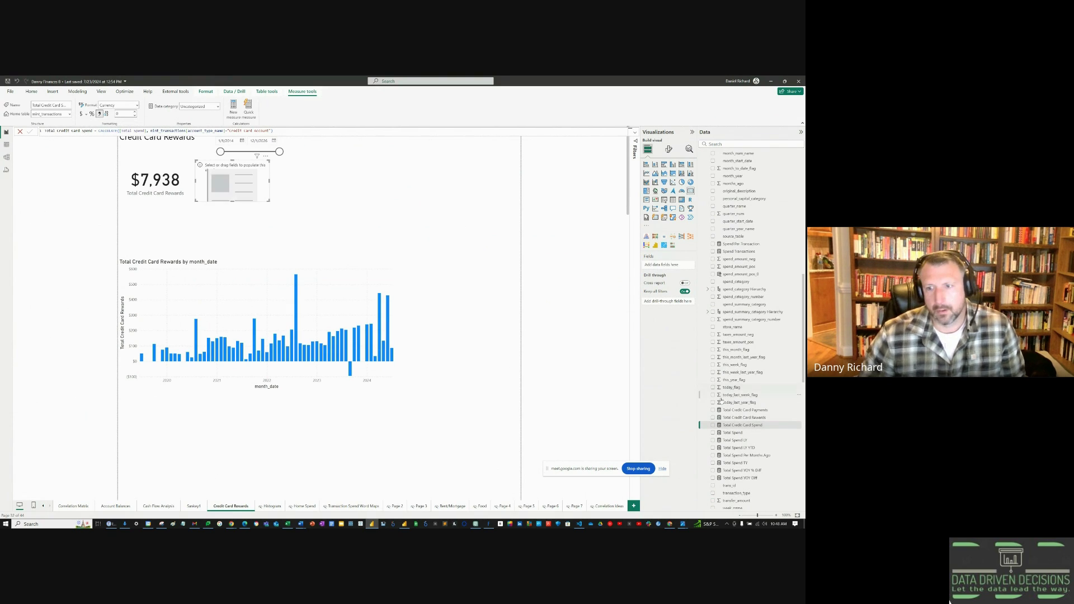
{"action": "left_click", "coordinate": [713, 425]}
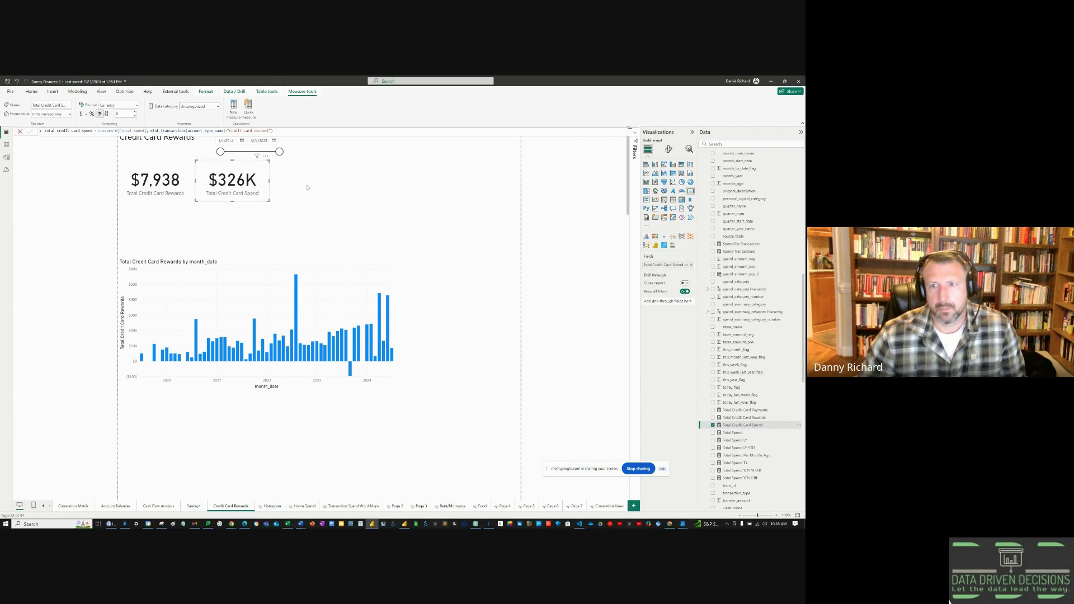
- Set the spend card's callout display units to None so it reads $326,291, and widen it slightly
{"action": "left_click", "coordinate": [669, 149]}
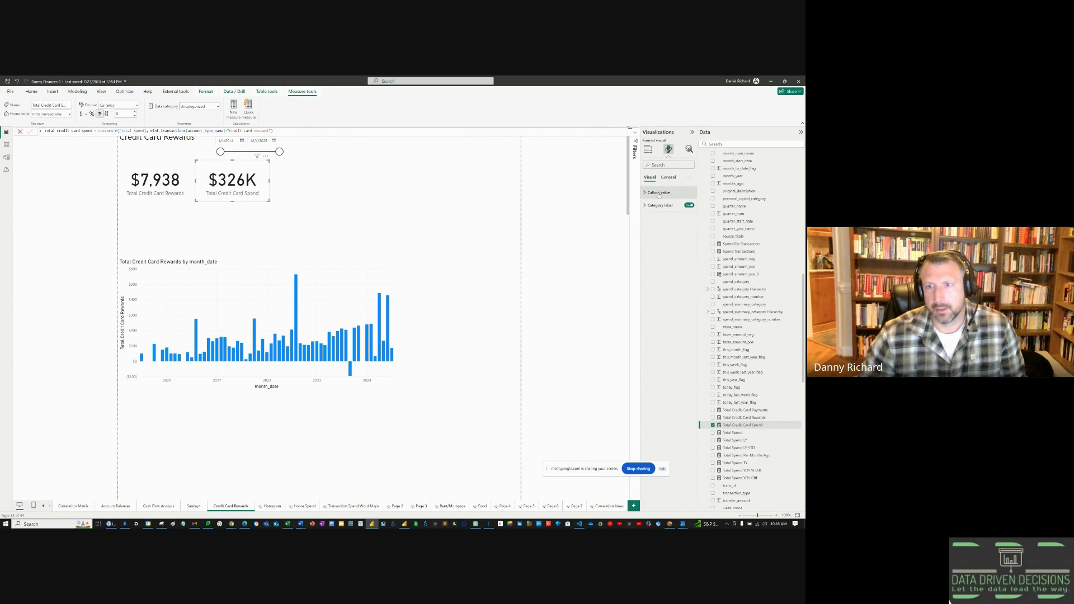
{"action": "left_click", "coordinate": [658, 192]}
{"action": "left_click", "coordinate": [663, 257]}
{"action": "left_click", "coordinate": [659, 273]}
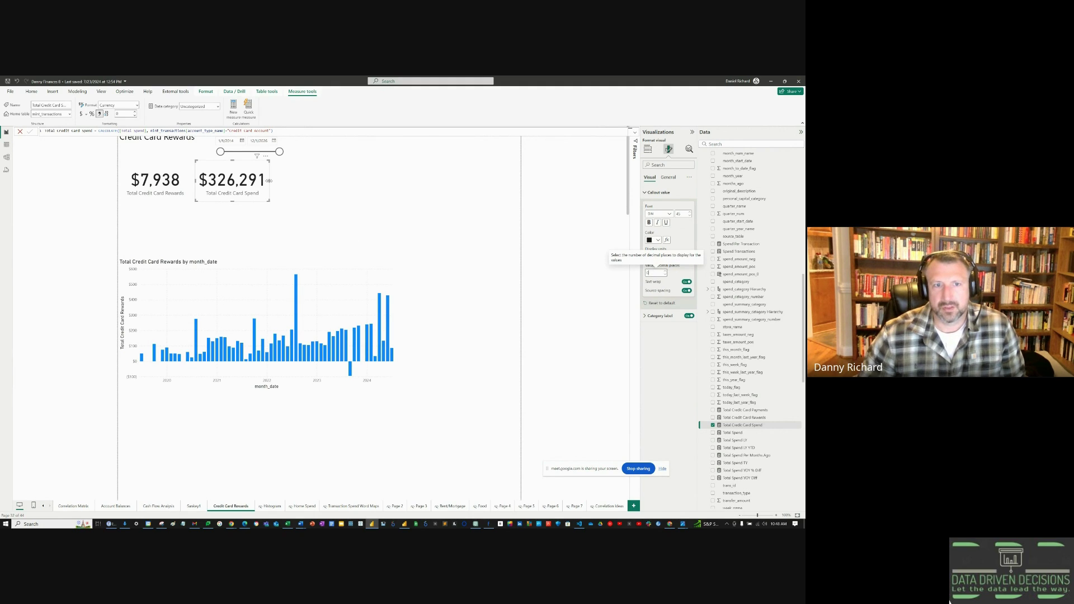
{"action": "left_click_drag", "start_coordinate": [269, 181], "coordinate": [272, 181]}
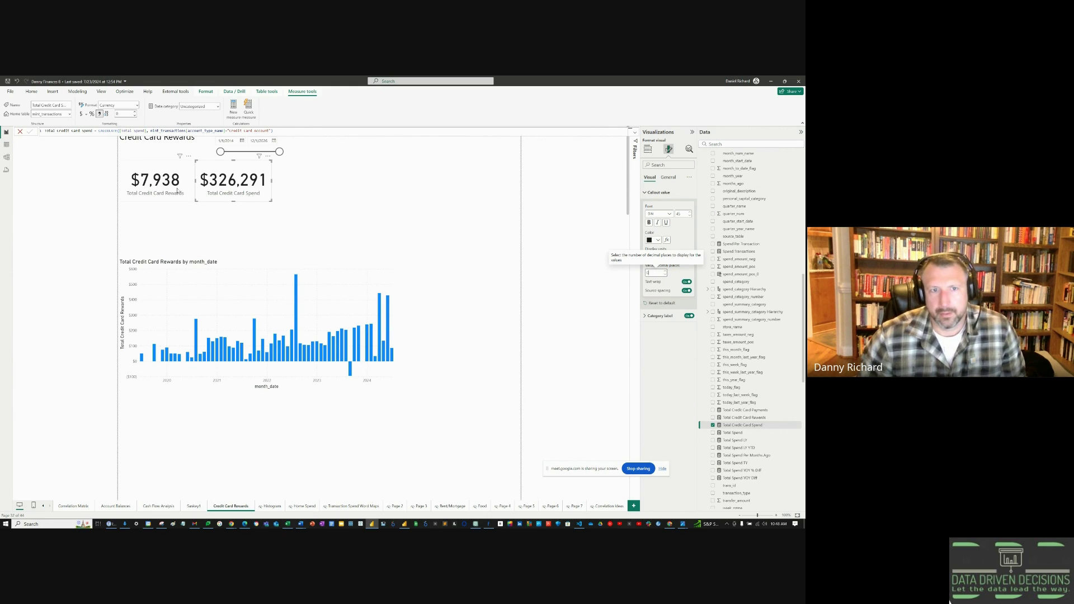
{"action": "left_click", "coordinate": [644, 193]}
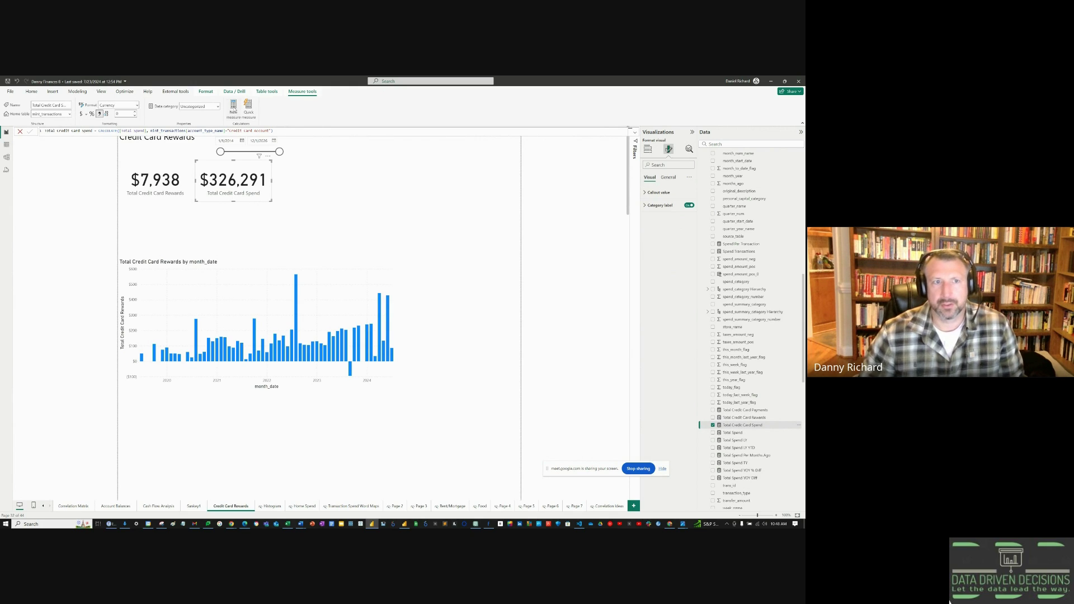
- Start a Credit Card Reward Rate measure as Total Credit Card Rewards / Total Credit Card Spend
{"action": "left_click", "coordinate": [234, 112]}
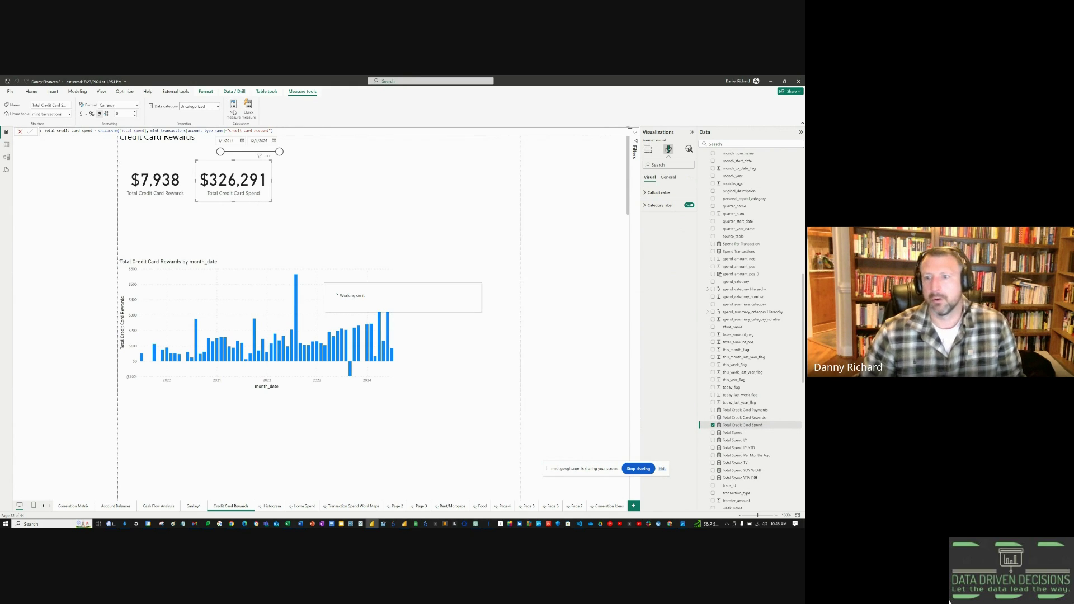
{"action": "type", "text": "Credit Card Reward Rate = Total"}
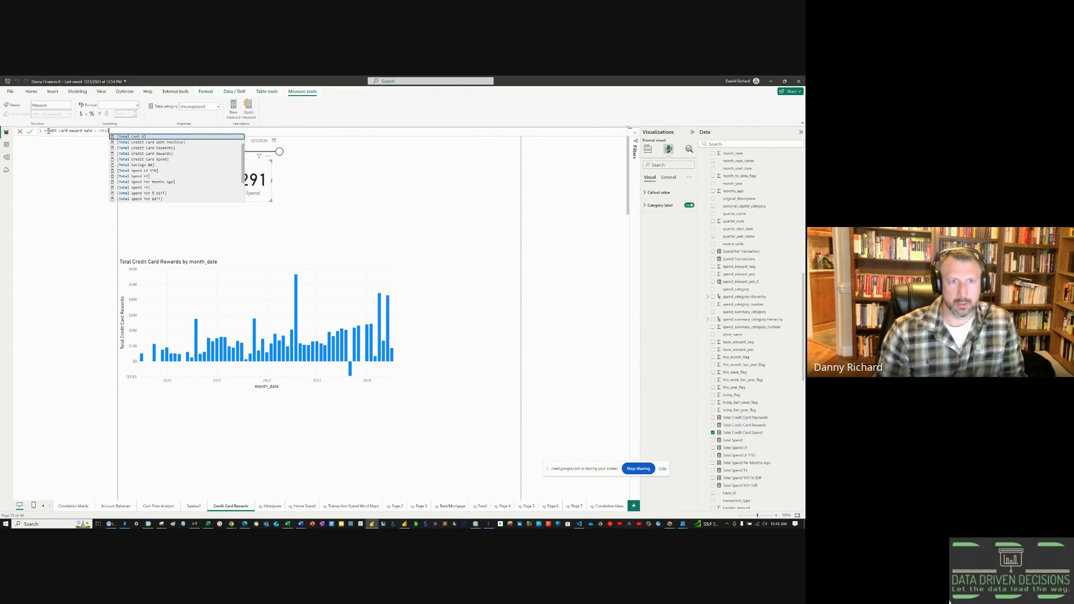
{"action": "key", "text": "Down"}
{"action": "key", "text": "Down"}
{"action": "key", "text": "Down"}
{"action": "key", "text": "Tab"}
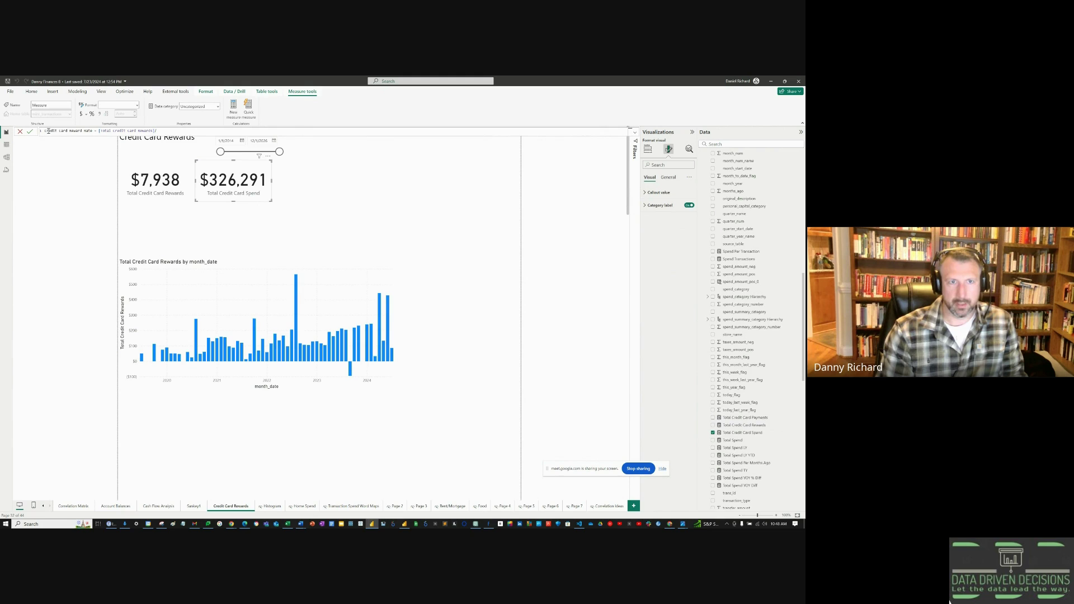
{"action": "type", "text": "/Total"}
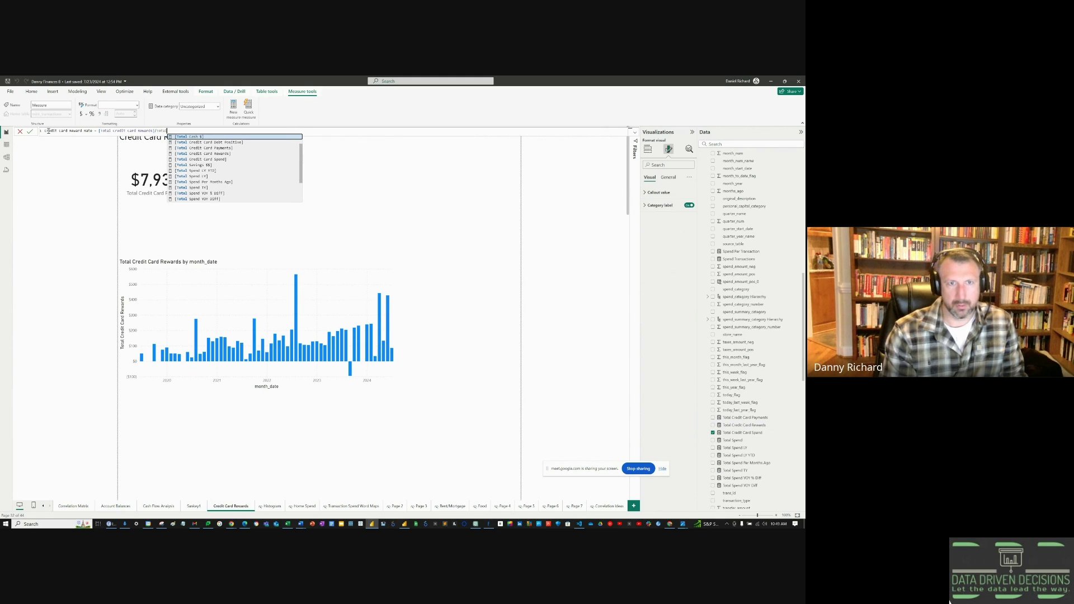
{"action": "key", "text": "Down"}
{"action": "key", "text": "Down"}
{"action": "key", "text": "Down"}
{"action": "key", "text": "Down"}
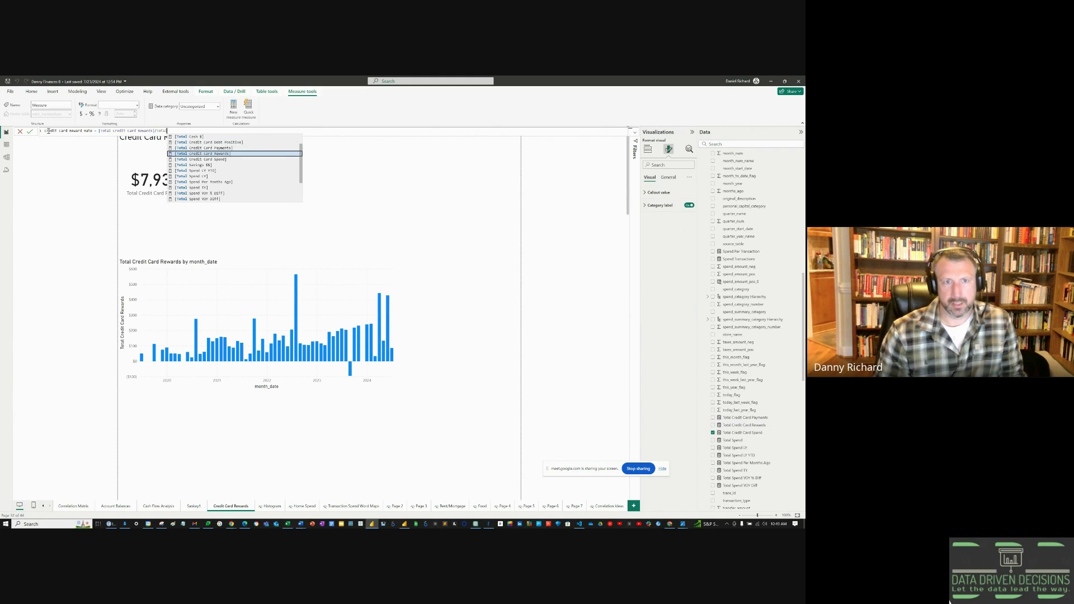
{"action": "key", "text": "Tab"}
- Wrap the division in an IF returning 0 when Total Credit Card Spend <= 0, and commit the measure
{"action": "left_click", "coordinate": [98, 130]}
{"action": "type", "text": "IF("}
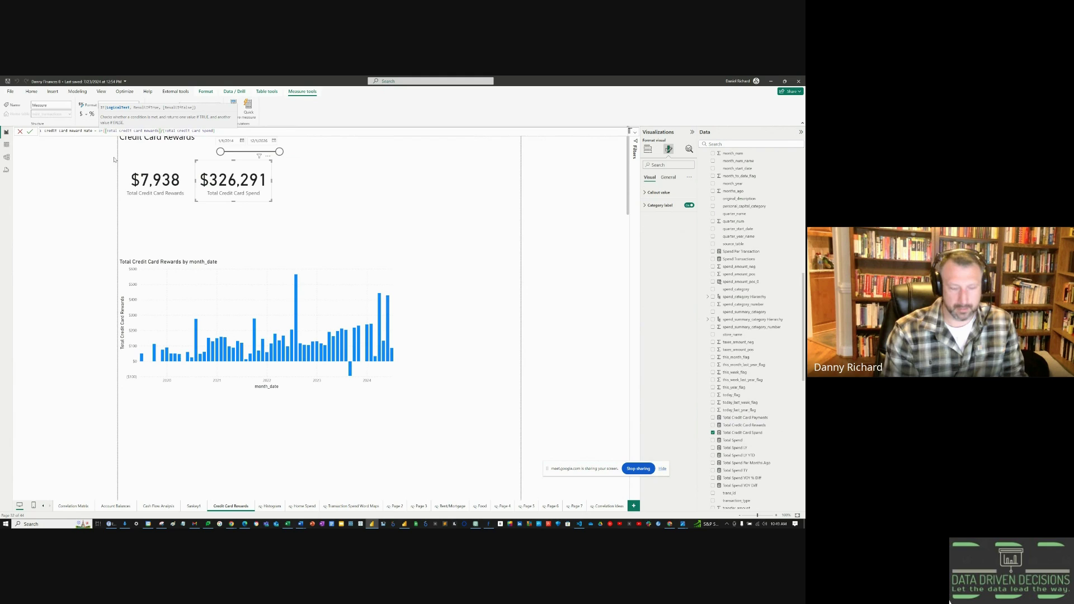
{"action": "type", "text": "Total"}
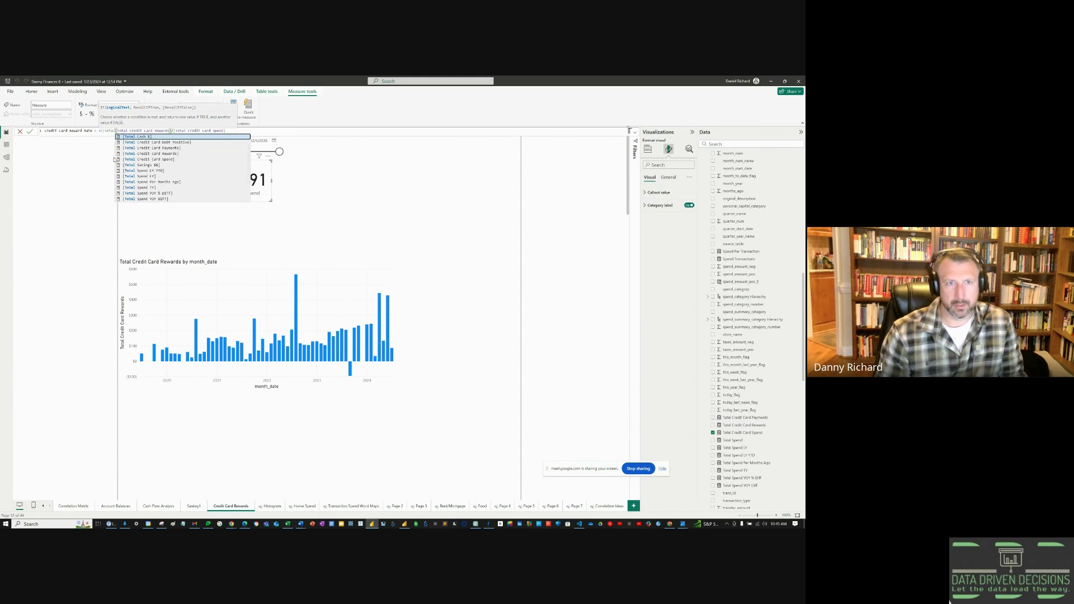
{"action": "key", "text": "Down"}
{"action": "key", "text": "Down"}
{"action": "key", "text": "Down"}
{"action": "key", "text": "Down"}
{"action": "key", "text": "Tab"}
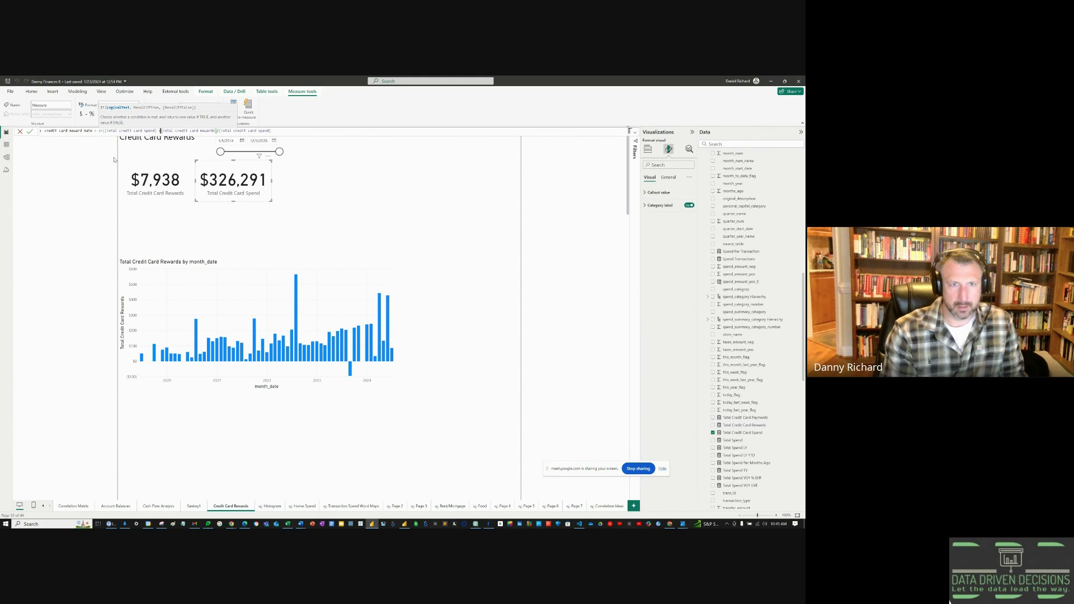
{"action": "type", "text": "<= 0 "}
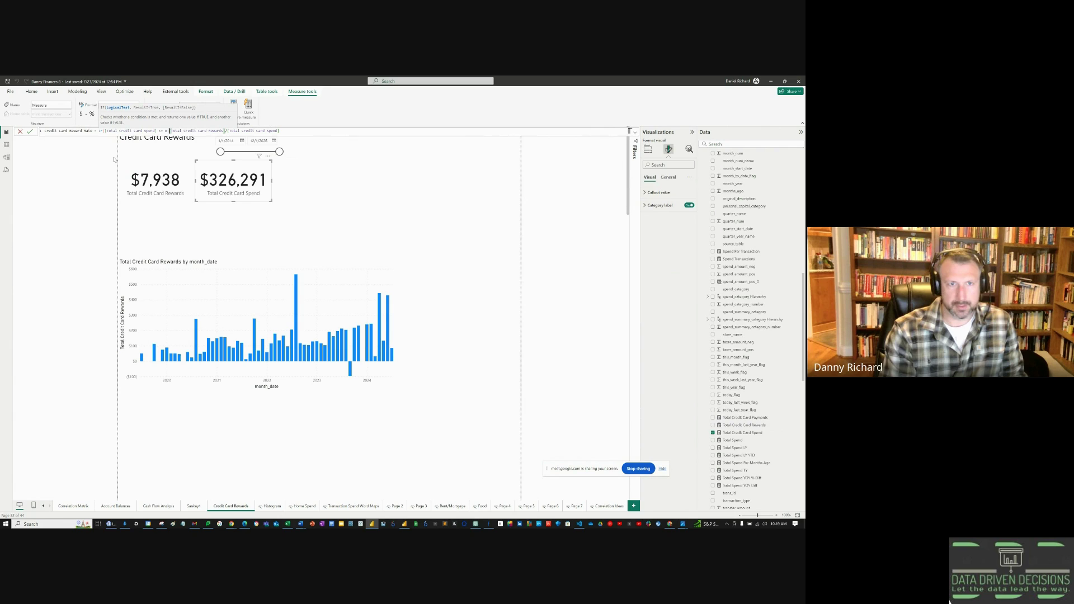
{"action": "type", "text": ","}
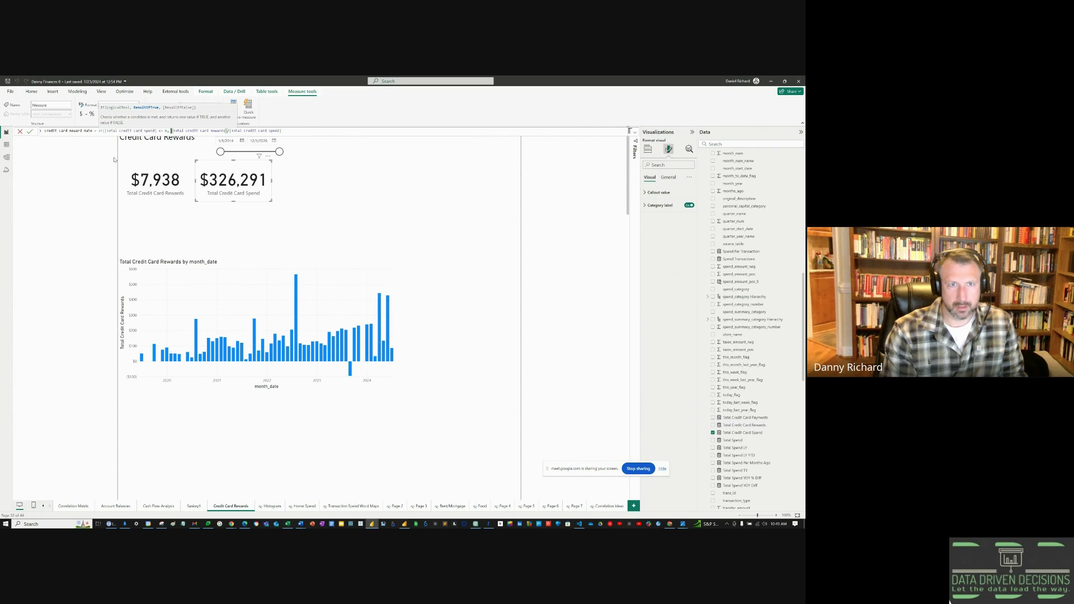
{"action": "type", "text": " d"}
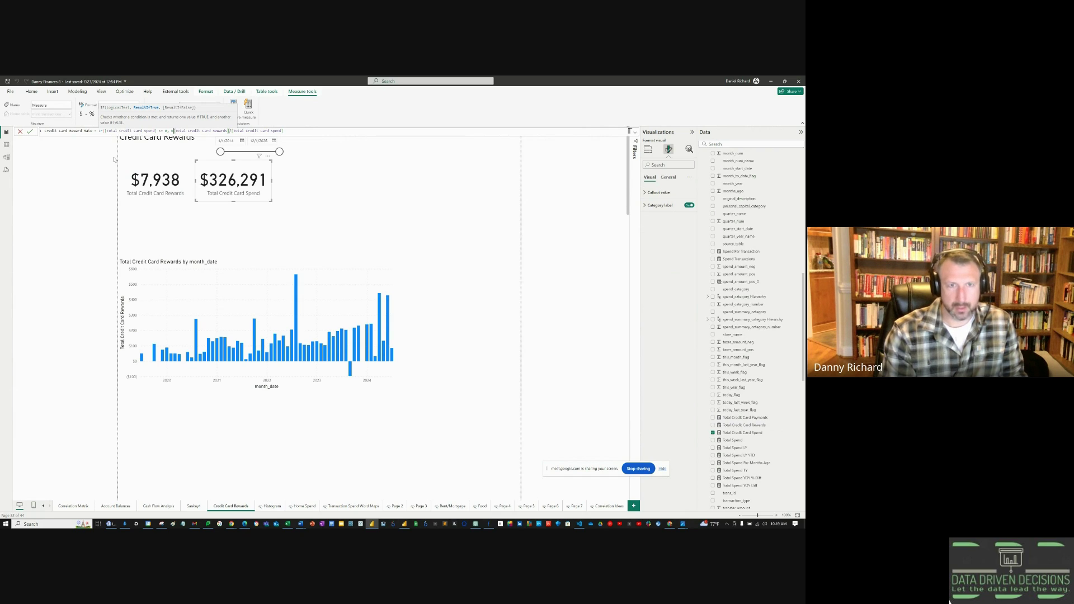
{"action": "type", "text": ","}
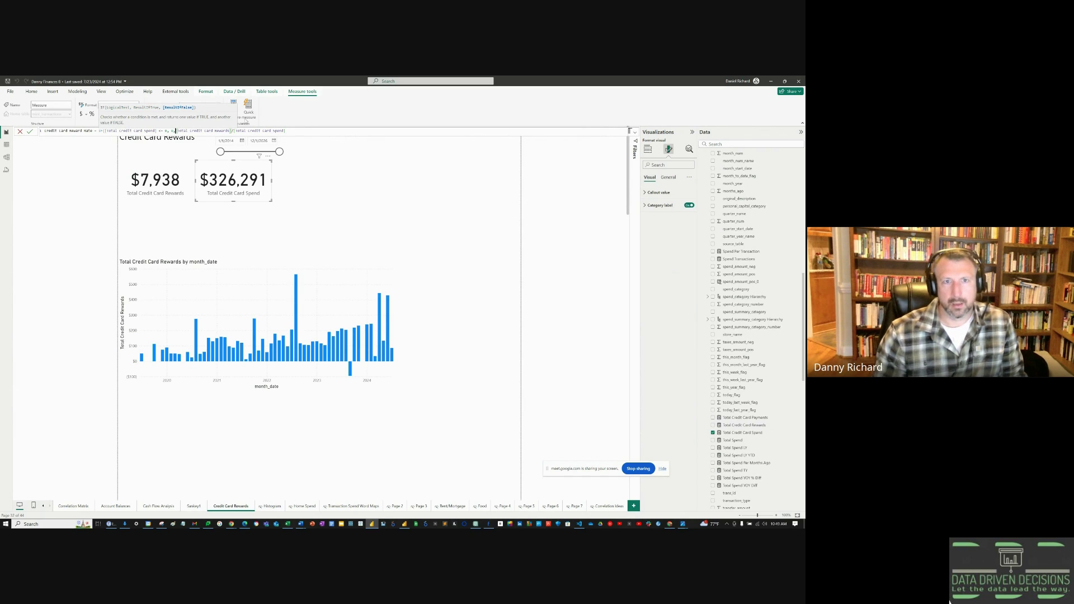
{"action": "left_click", "coordinate": [300, 130]}
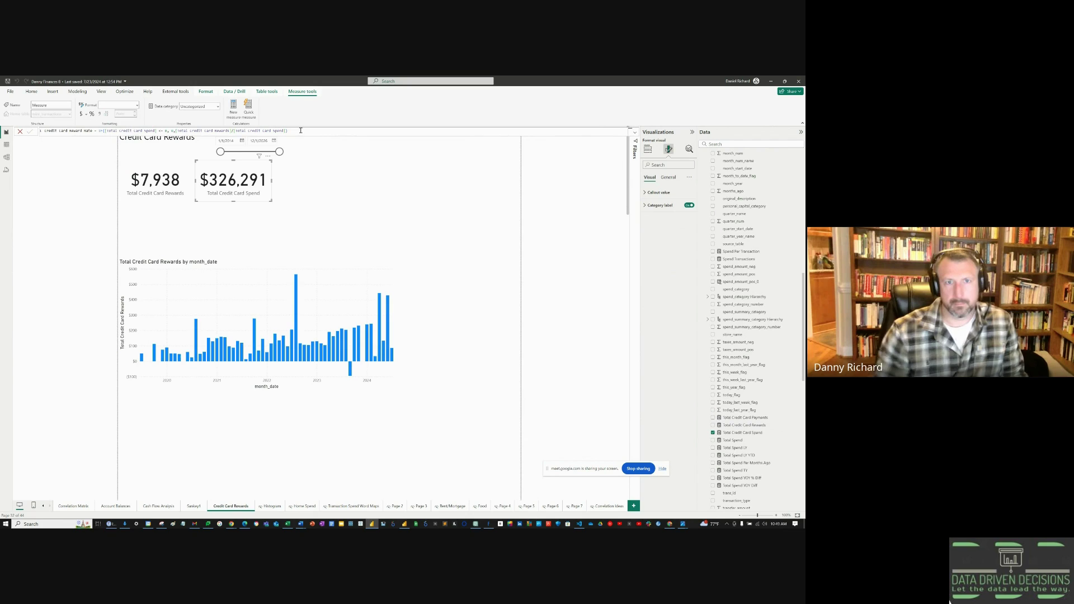
{"action": "key", "text": "Return"}
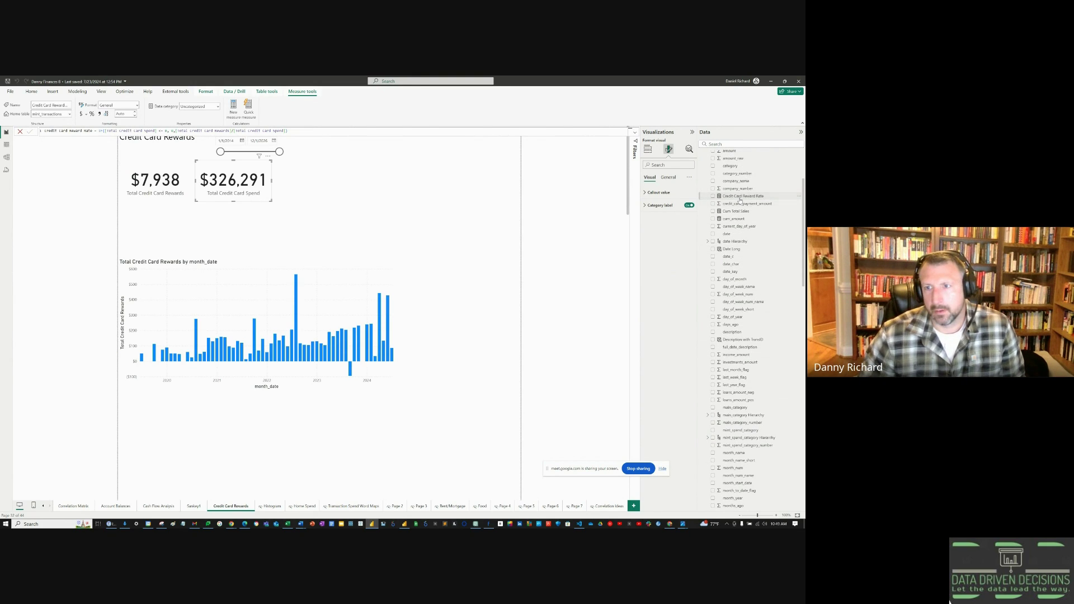
- Duplicate the spend card and replace its field with Credit Card Reward Rate
{"action": "left_click", "coordinate": [221, 186]}
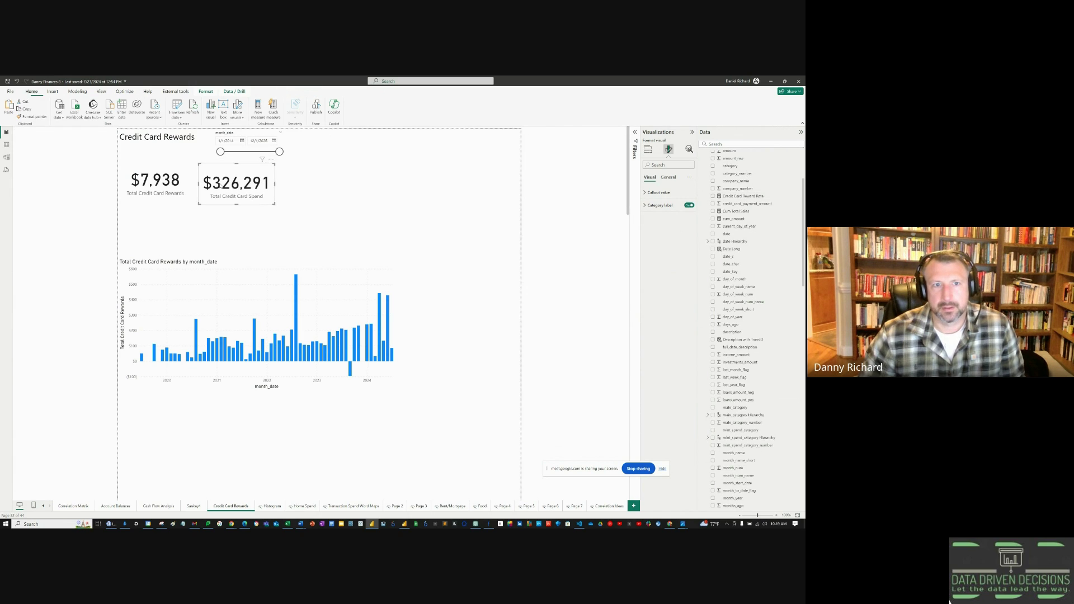
{"action": "key", "text": "ctrl+c"}
{"action": "key", "text": "ctrl+v"}
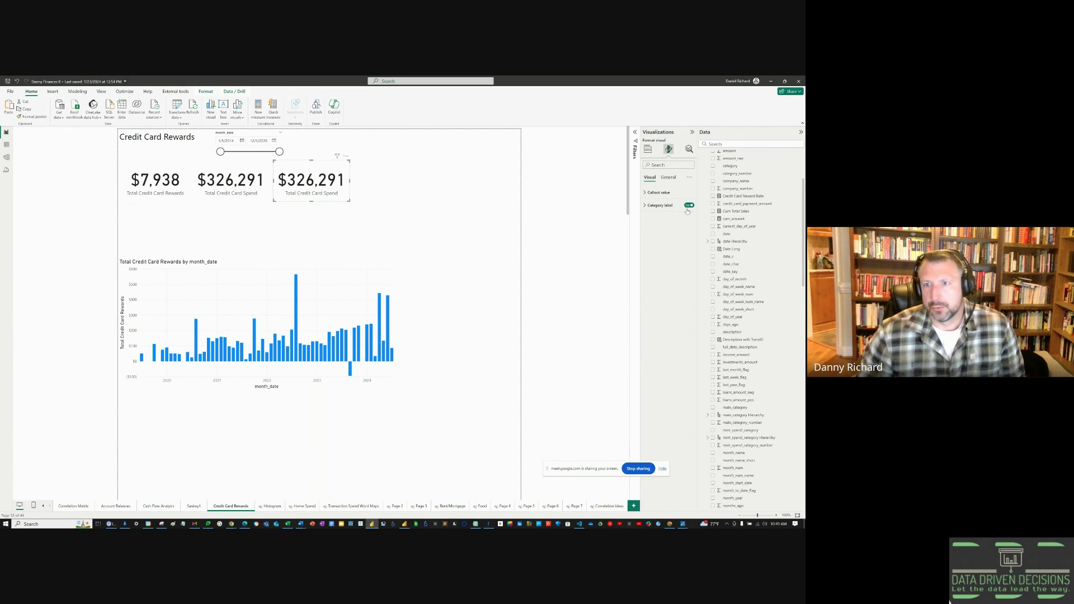
{"action": "left_click", "coordinate": [648, 149]}
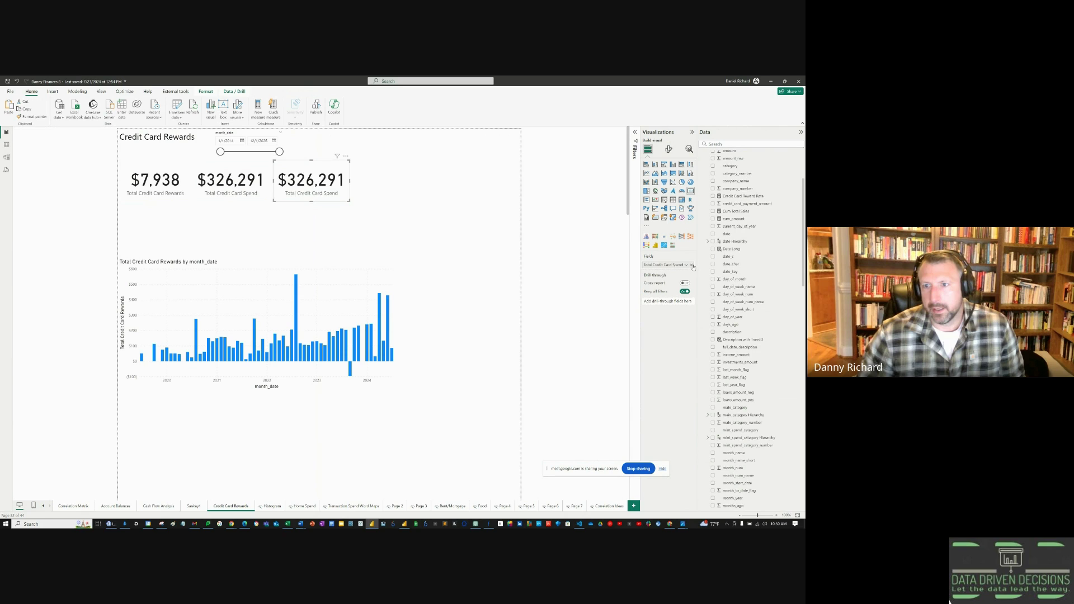
{"action": "left_click", "coordinate": [692, 267]}
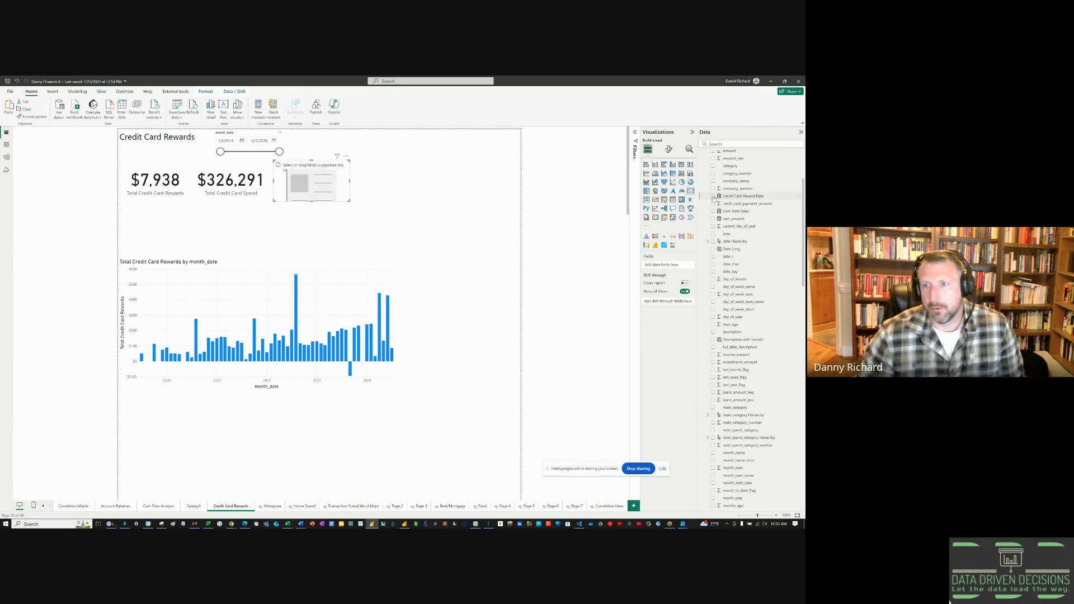
{"action": "left_click", "coordinate": [714, 197]}
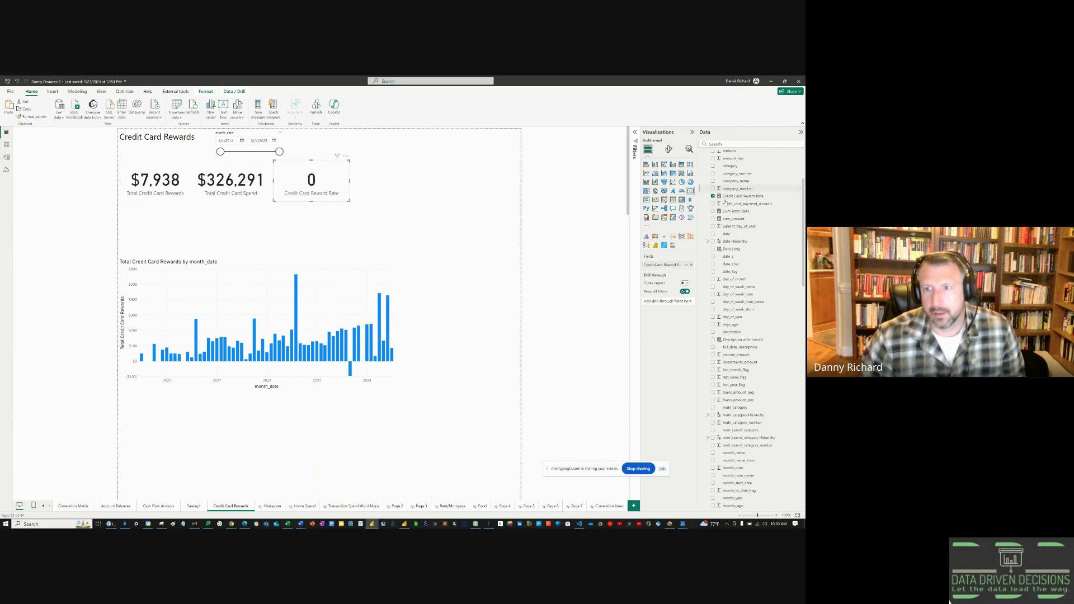
- Format Credit Card Reward Rate as a percentage with 2 decimals so the card reads 2.43%
{"action": "left_click", "coordinate": [738, 196]}
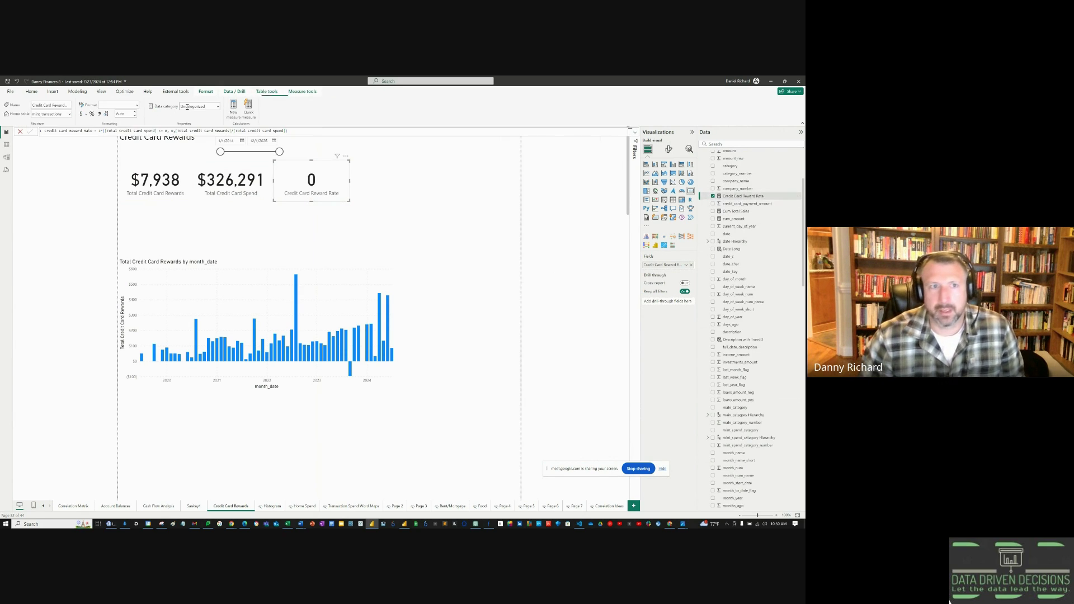
{"action": "left_click", "coordinate": [93, 115]}
{"action": "left_click", "coordinate": [669, 149]}
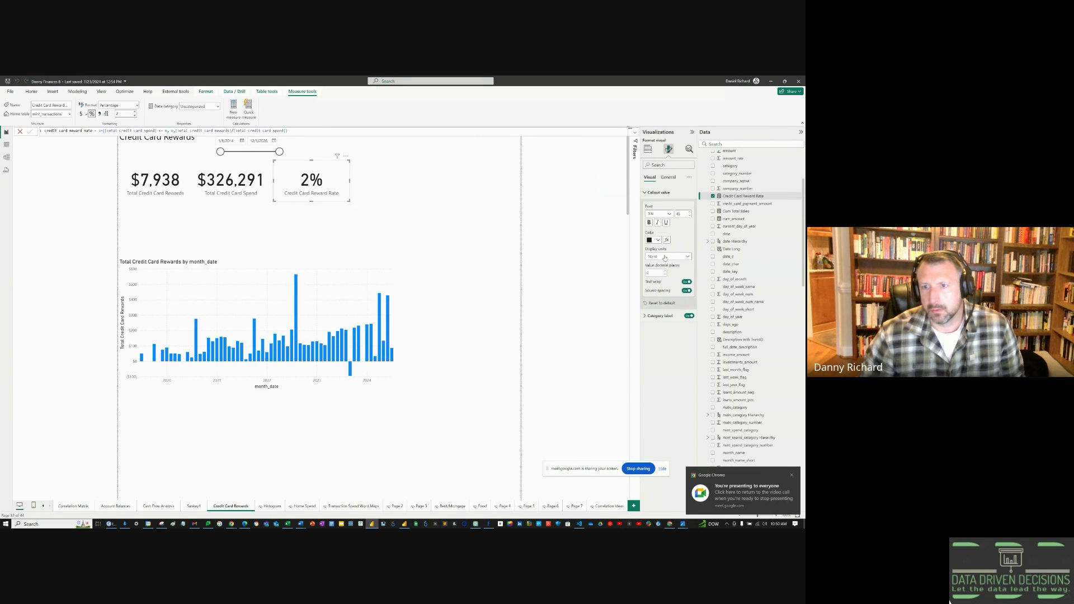
{"action": "left_click", "coordinate": [665, 257]}
{"action": "left_click", "coordinate": [656, 270]}
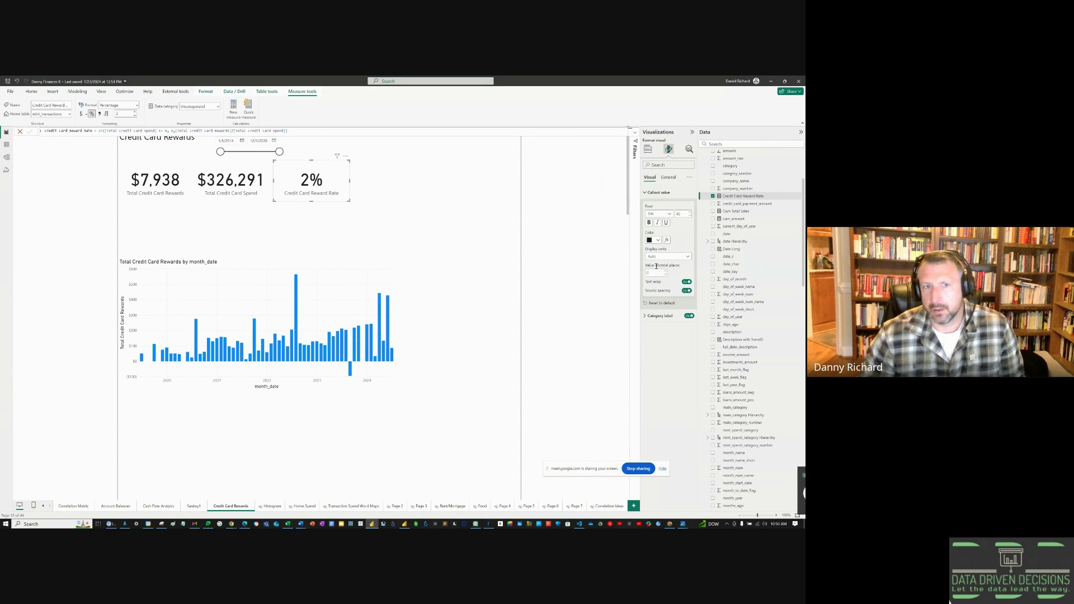
{"action": "left_click", "coordinate": [653, 273]}
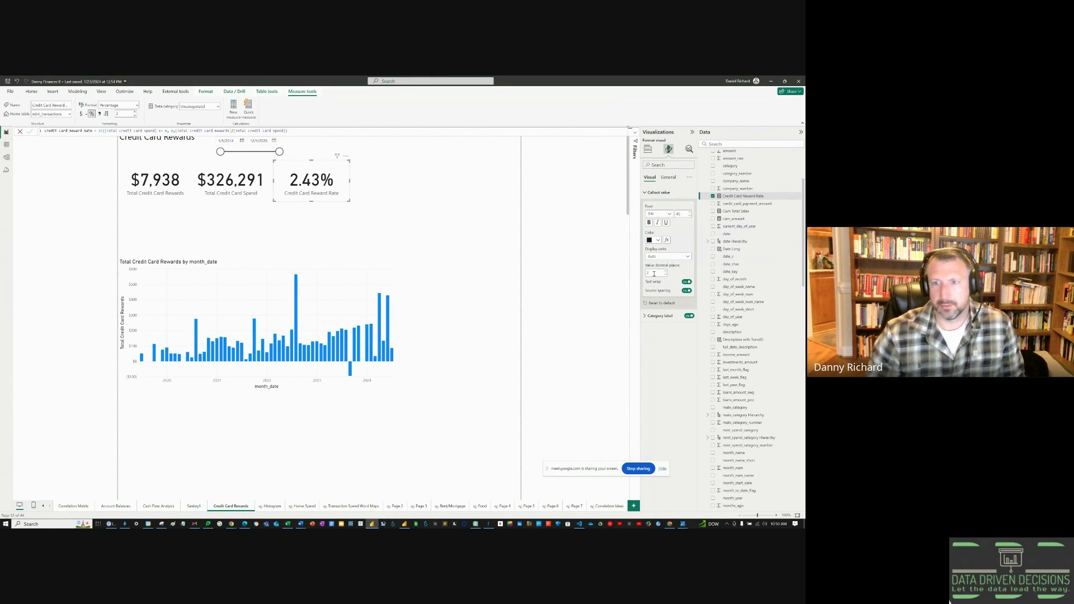
{"action": "left_click", "coordinate": [457, 245]}
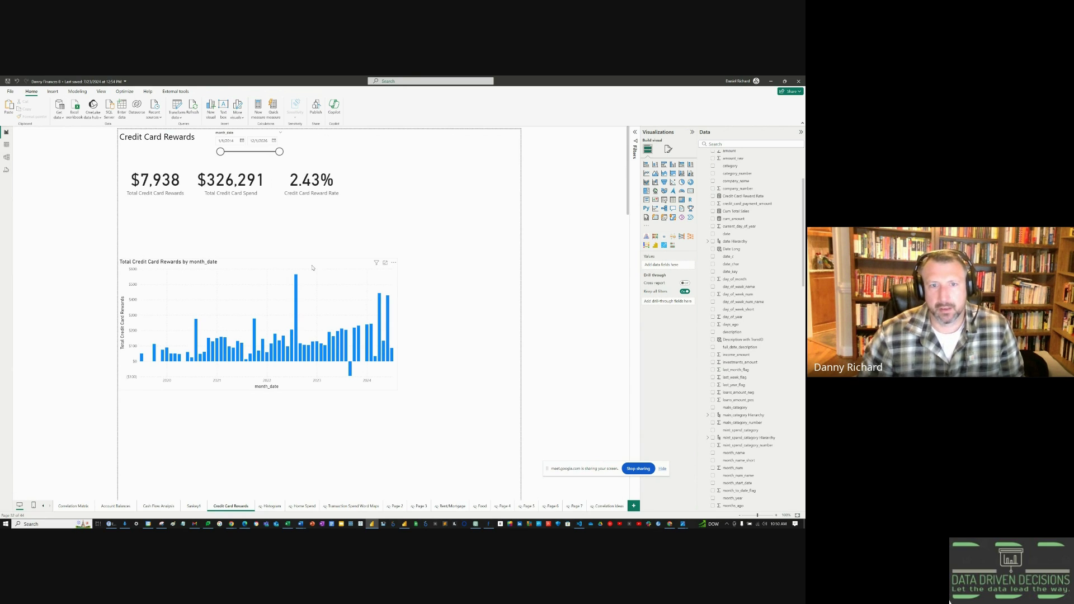
- Move the rewards bar chart up on the page
{"action": "left_click_drag", "start_coordinate": [304, 269], "coordinate": [290, 243]}
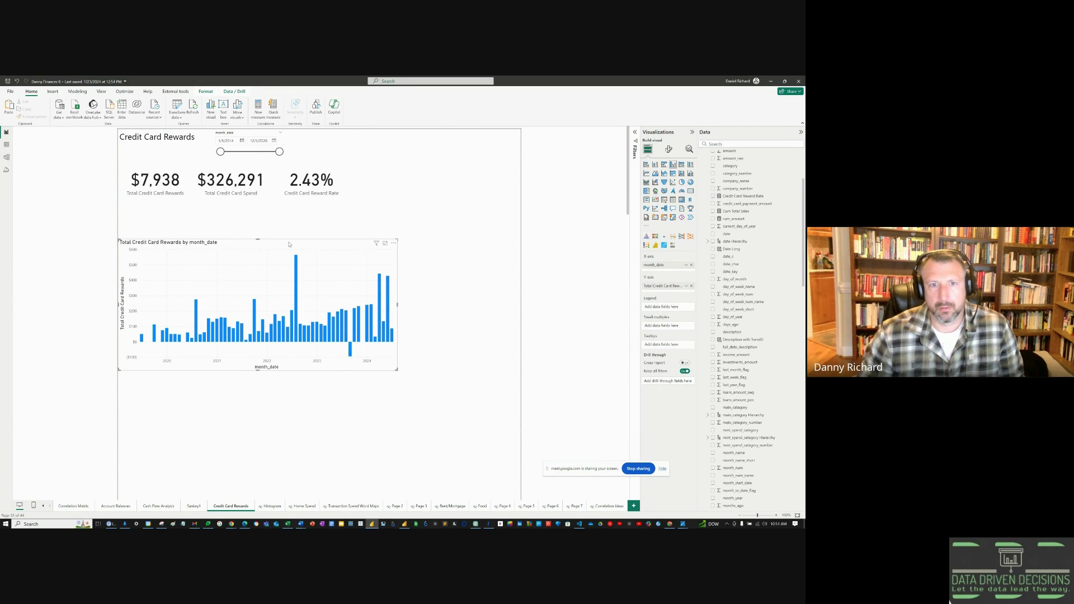
{"action": "left_click_drag", "start_coordinate": [289, 245], "coordinate": [291, 241]}
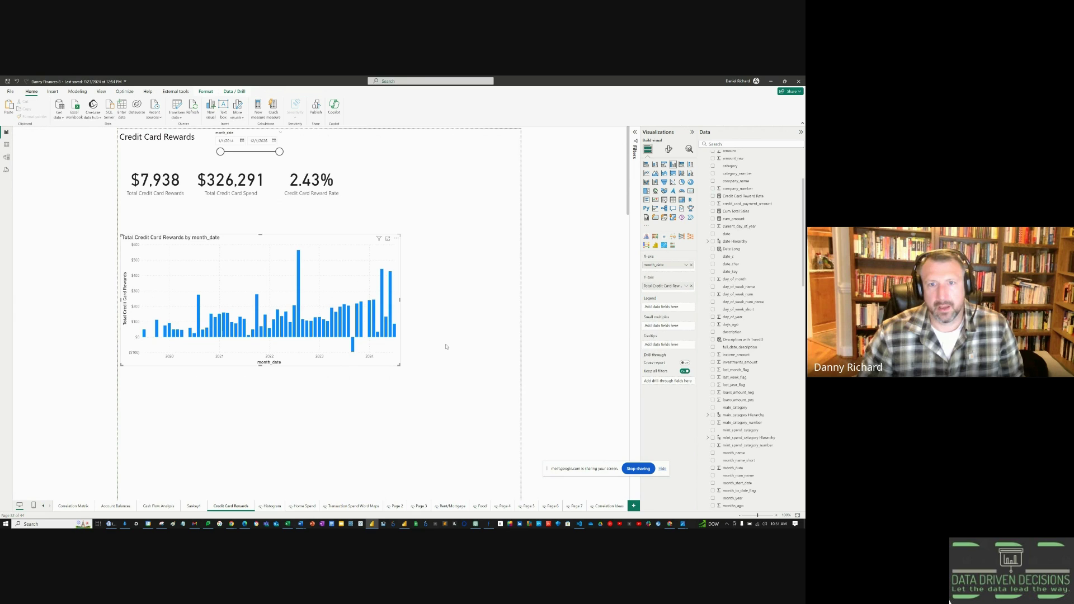
{"action": "left_click", "coordinate": [327, 213]}
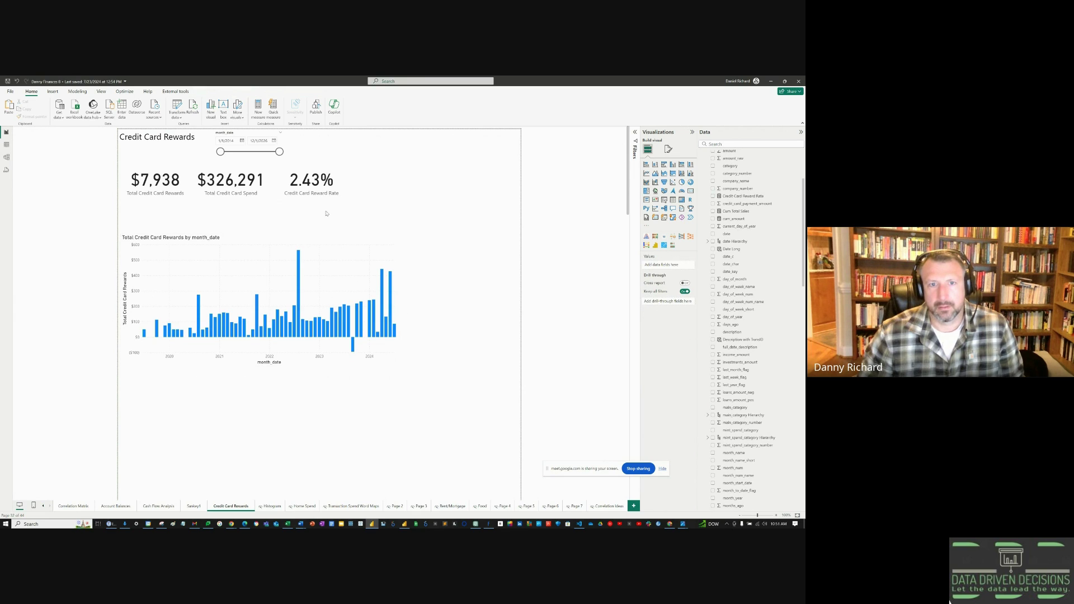
- Duplicate the $7,938 rewards card and turn it into a table with account_name as a column
{"action": "left_click", "coordinate": [164, 192]}
{"action": "key", "text": "ctrl+c"}
{"action": "key", "text": "ctrl+v"}
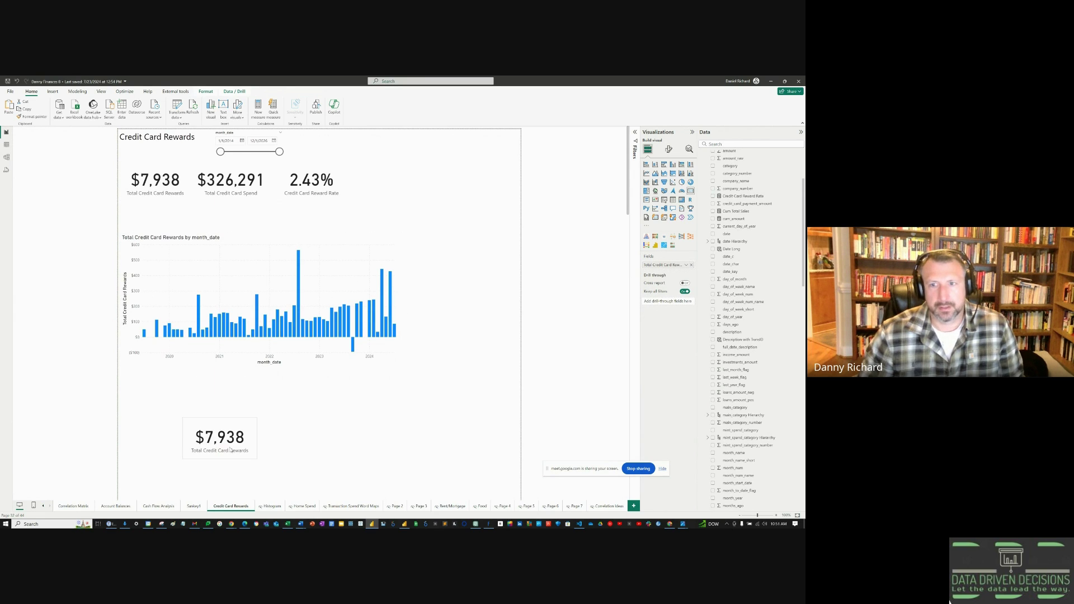
{"action": "left_click", "coordinate": [673, 200]}
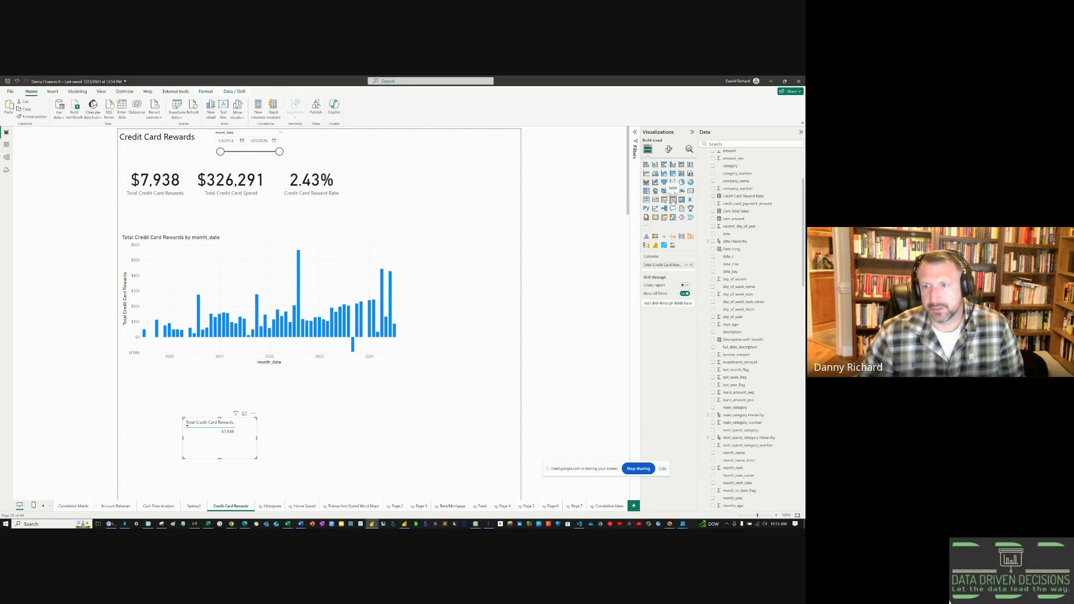
{"action": "scroll", "coordinate": [737, 306], "scroll_direction": "up", "scroll_amount": 5}
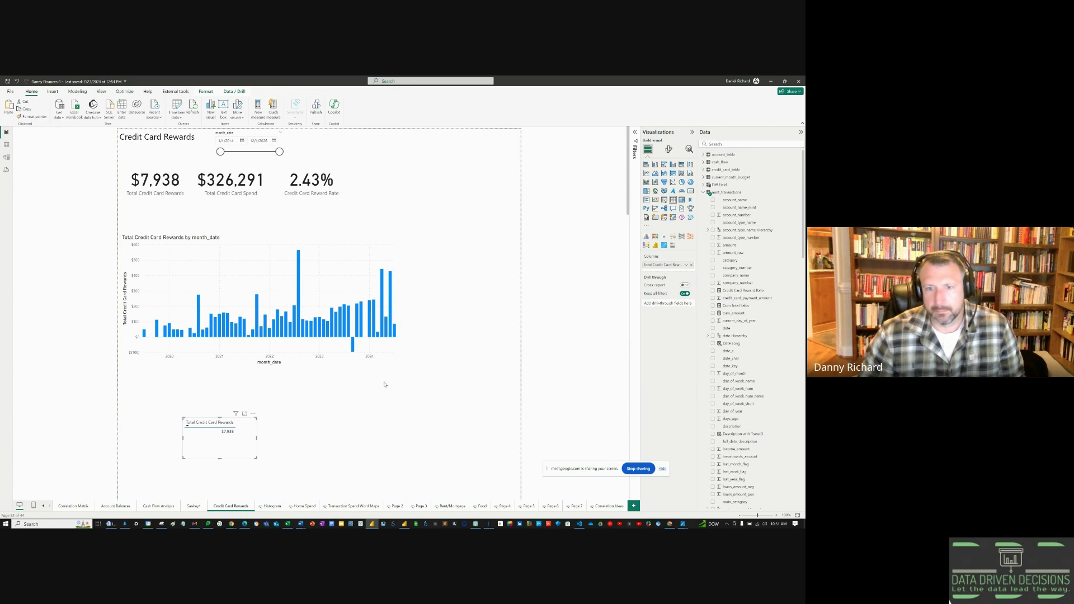
{"action": "left_click", "coordinate": [717, 200]}
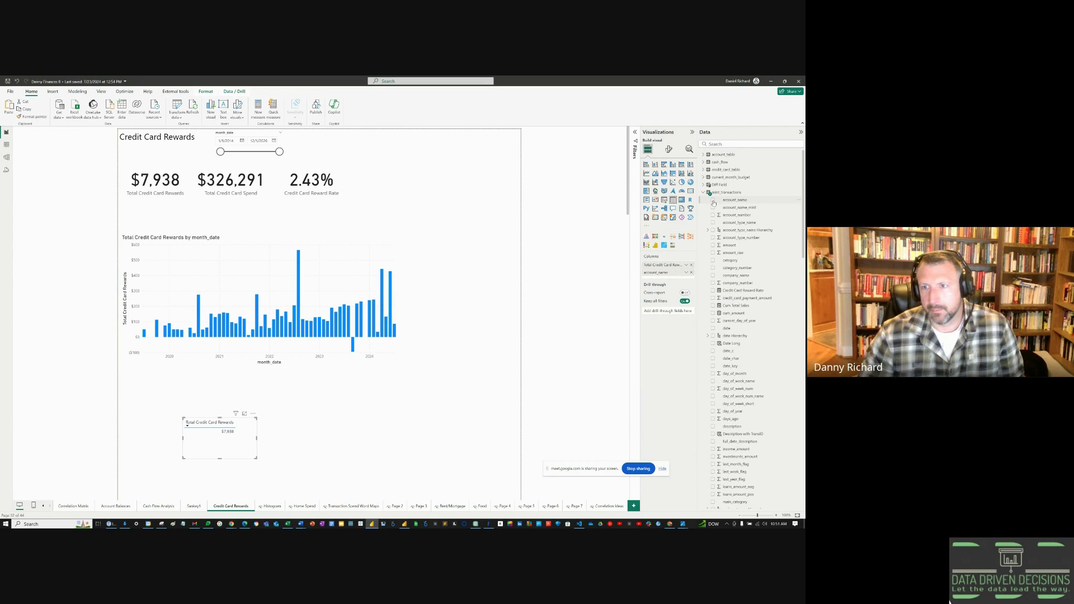
- Add an all-pages account_type_name filter keeping only Credit Card Account
{"action": "left_click", "coordinate": [635, 133]}
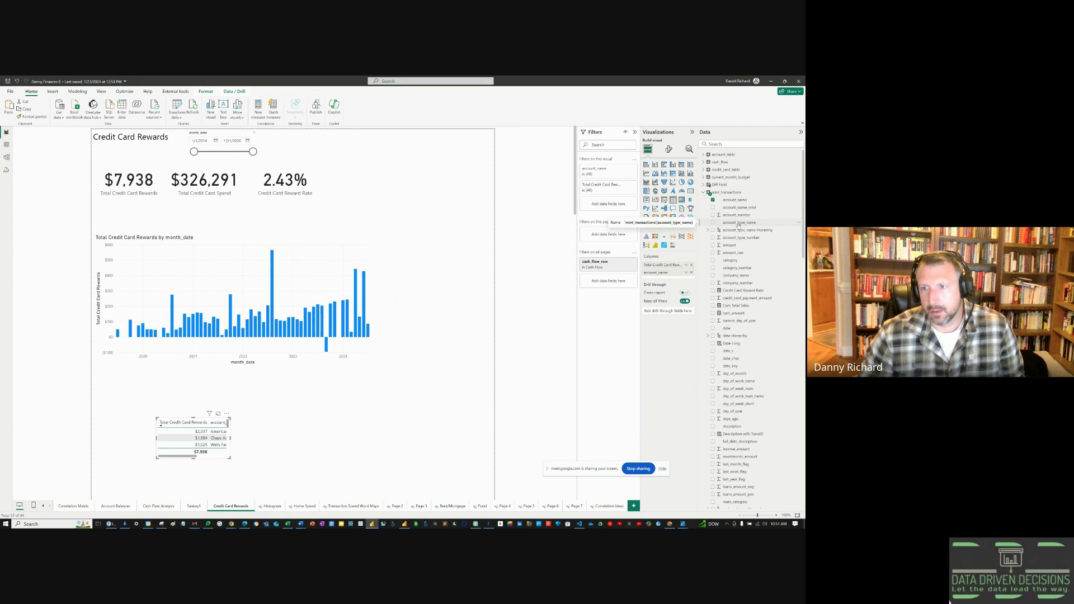
{"action": "left_click_drag", "start_coordinate": [738, 225], "coordinate": [610, 284]}
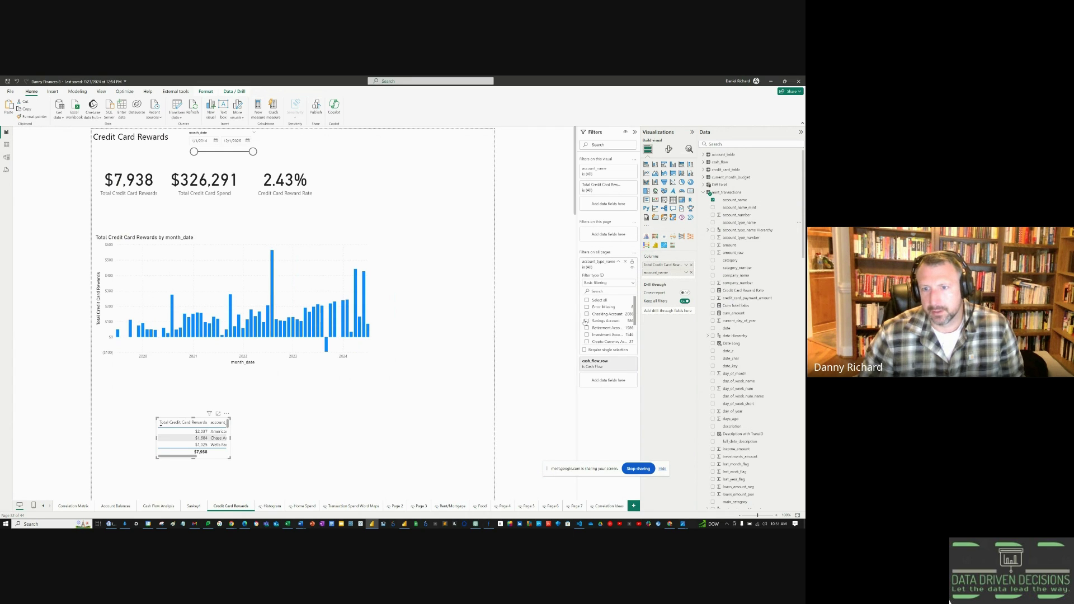
{"action": "scroll", "coordinate": [585, 333], "scroll_direction": "down", "scroll_amount": 2}
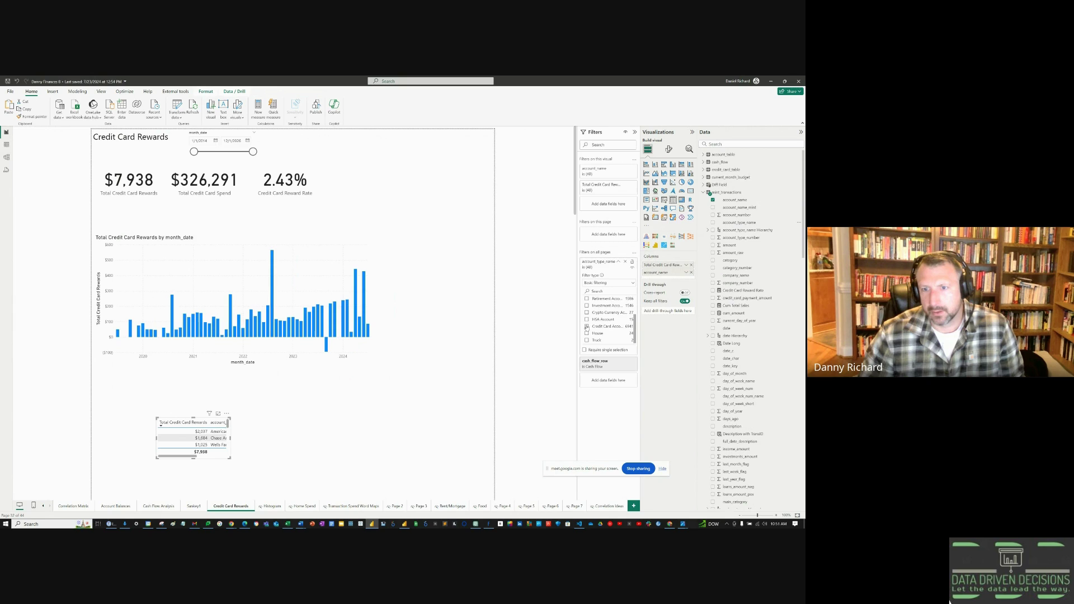
{"action": "left_click", "coordinate": [587, 326]}
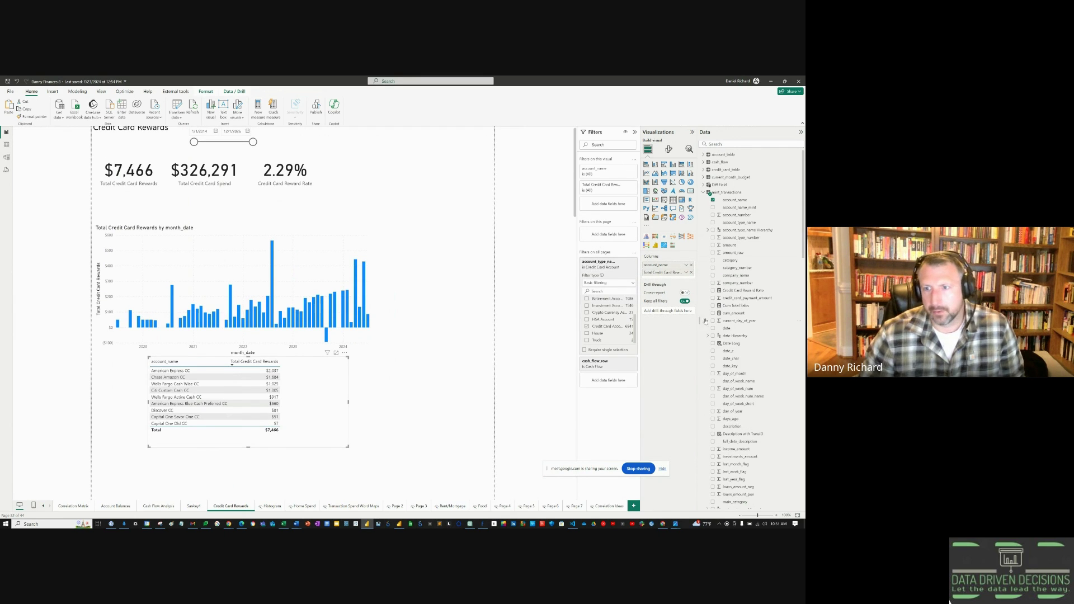
- Add Total Credit Card Spend as a column in the account table
{"action": "scroll", "coordinate": [705, 321], "scroll_direction": "down", "scroll_amount": 10}
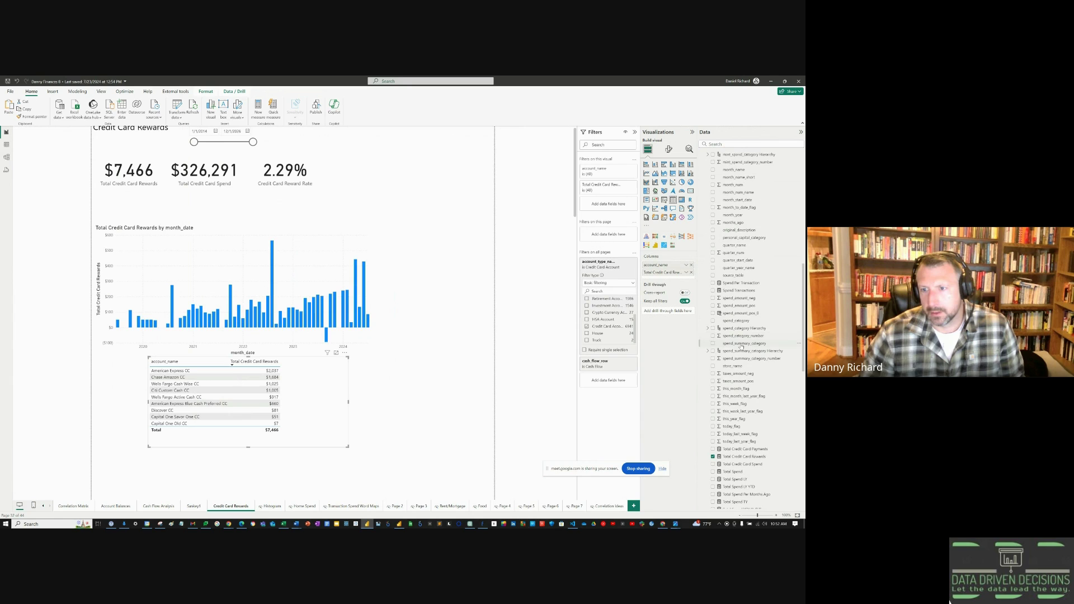
{"action": "left_click_drag", "start_coordinate": [741, 464], "coordinate": [677, 278]}
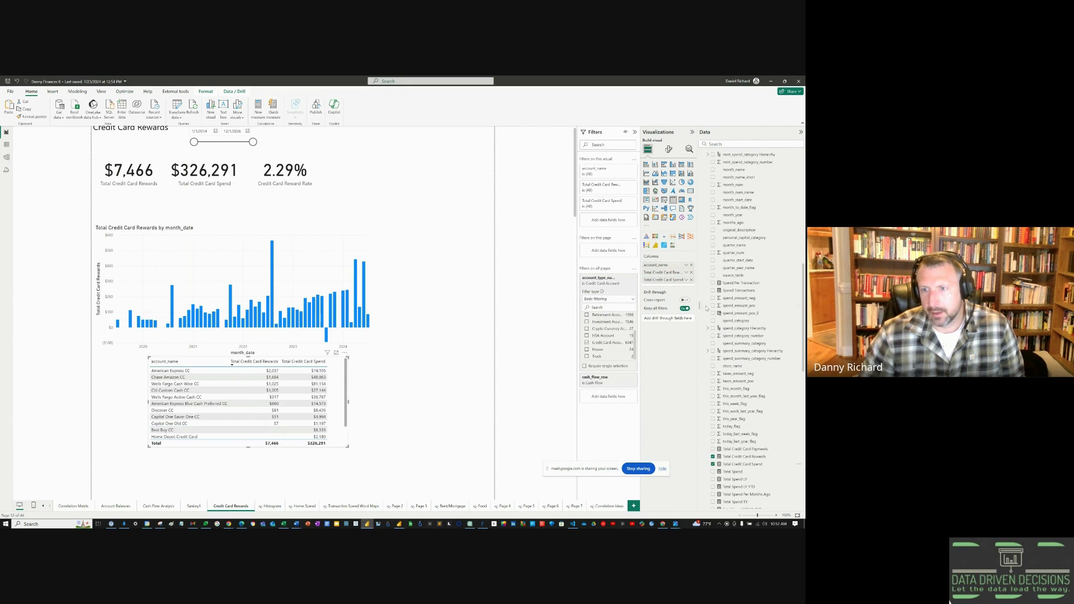
{"action": "scroll", "coordinate": [724, 313], "scroll_direction": "up", "scroll_amount": 5}
{"action": "scroll", "coordinate": [725, 313], "scroll_direction": "up", "scroll_amount": 5}
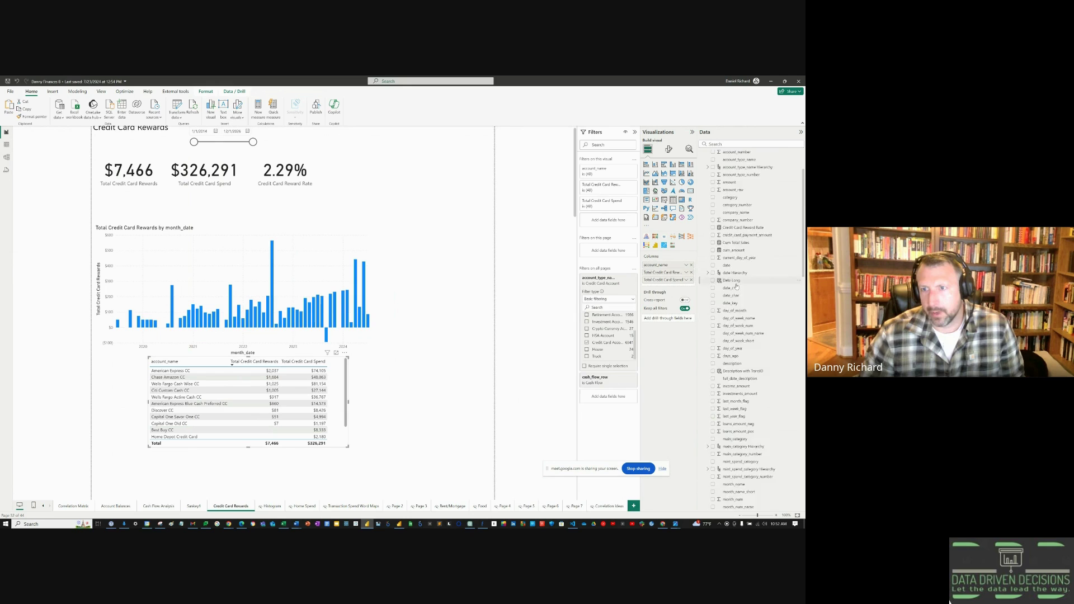
- Add Credit Card Reward Rate, commit its IF-wrapped formula, and cross-filter to the last 2024 month
{"action": "left_click", "coordinate": [713, 228]}
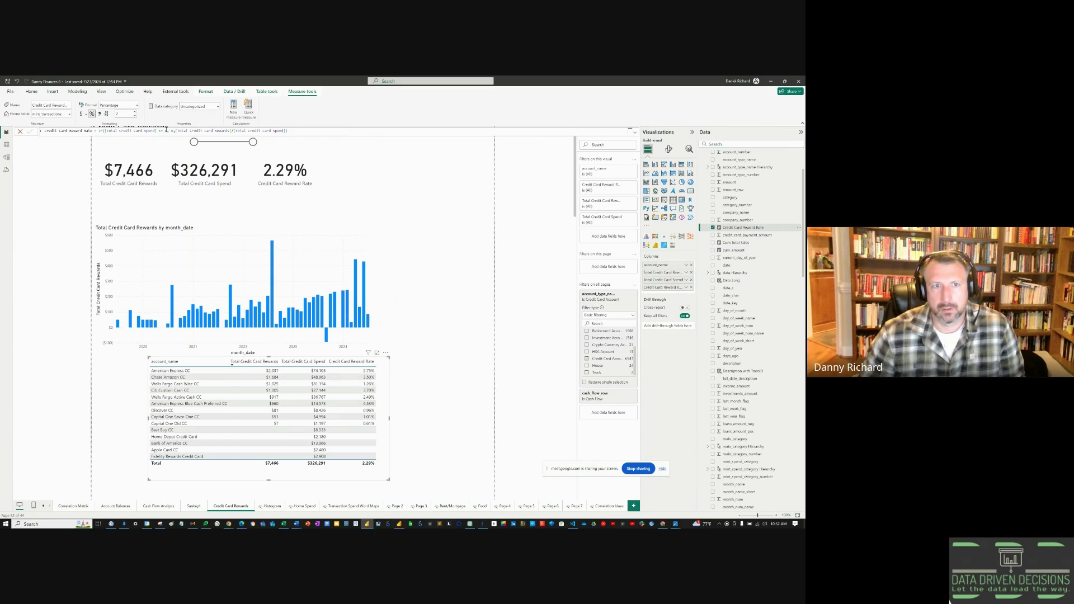
{"action": "key", "text": "ctrl+v"}
{"action": "key", "text": "Return"}
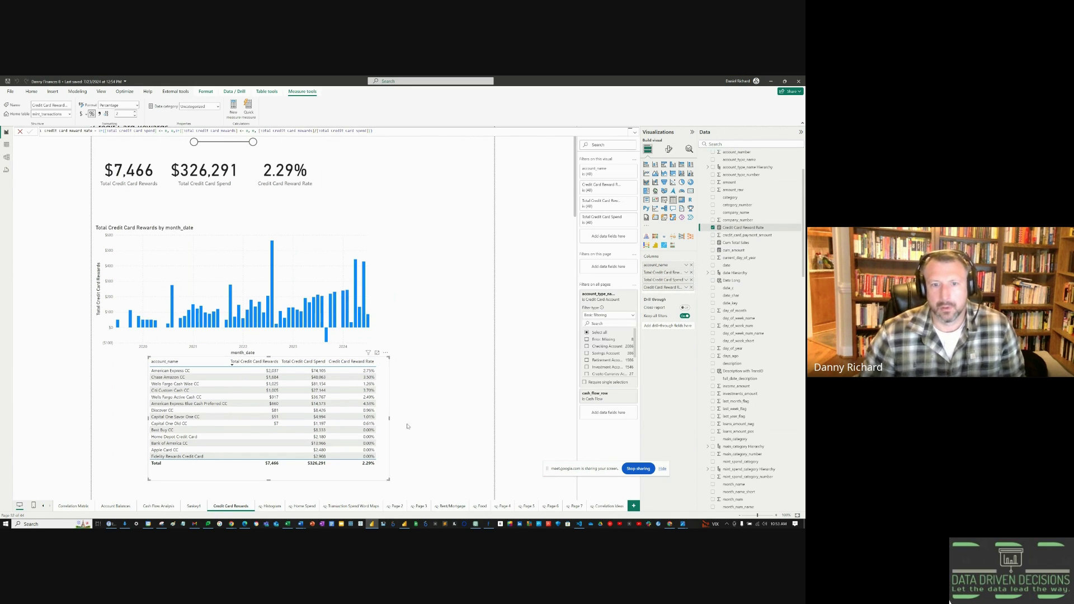
{"action": "left_click", "coordinate": [364, 315]}
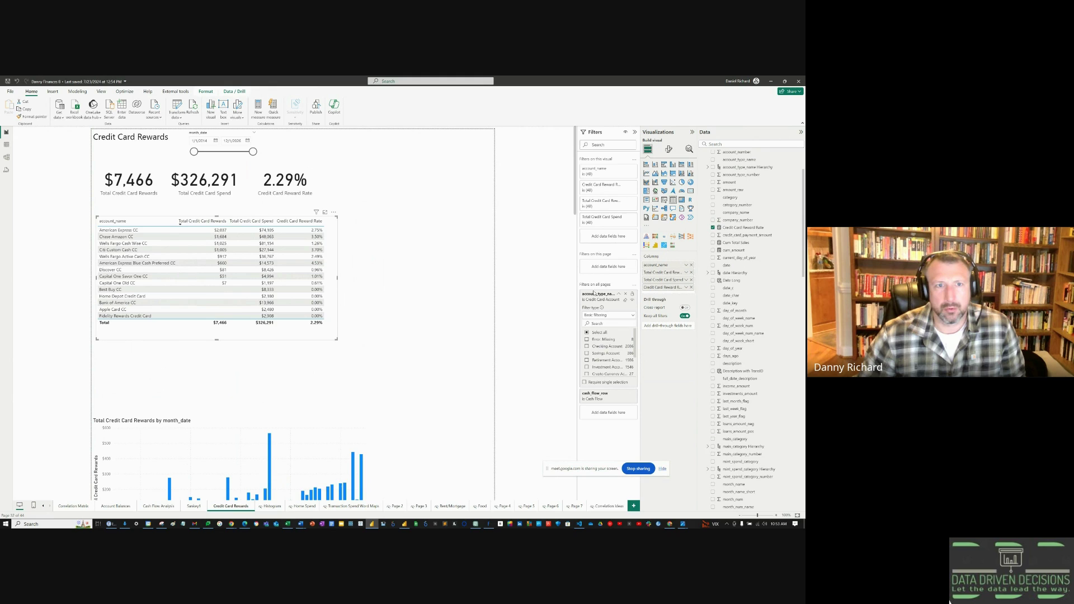
- Add an account_name dropdown slicer and place it beside the month_date slicer
{"action": "left_click", "coordinate": [357, 372]}
{"action": "scroll", "coordinate": [775, 314], "scroll_direction": "up", "scroll_amount": 2}
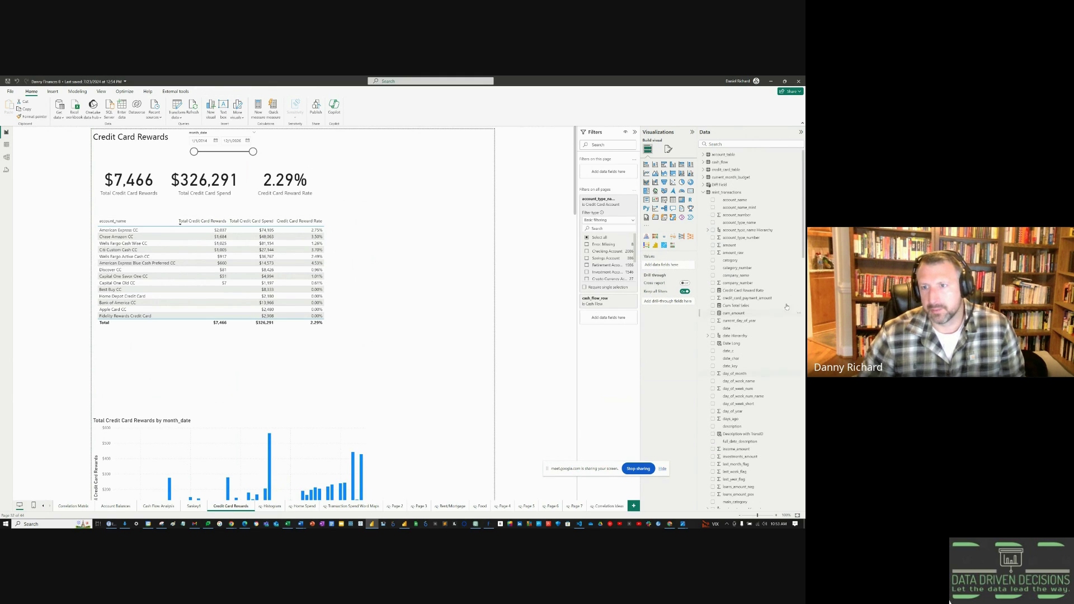
{"action": "left_click", "coordinate": [713, 200]}
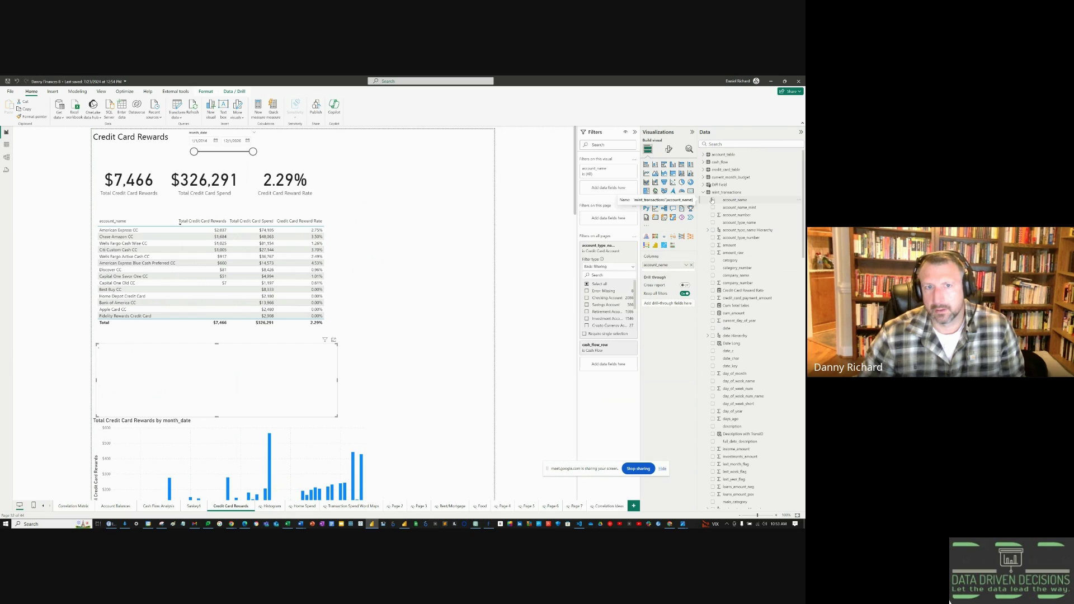
{"action": "left_click", "coordinate": [664, 200]}
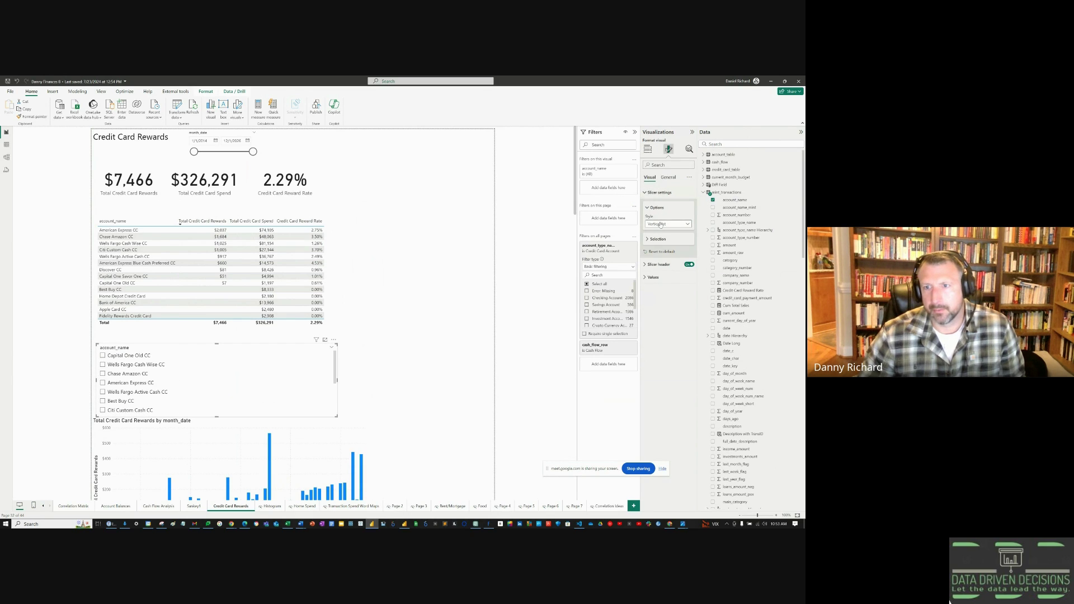
{"action": "left_click", "coordinate": [668, 224]}
{"action": "left_click", "coordinate": [661, 249]}
{"action": "left_click_drag", "start_coordinate": [211, 390], "coordinate": [214, 370]}
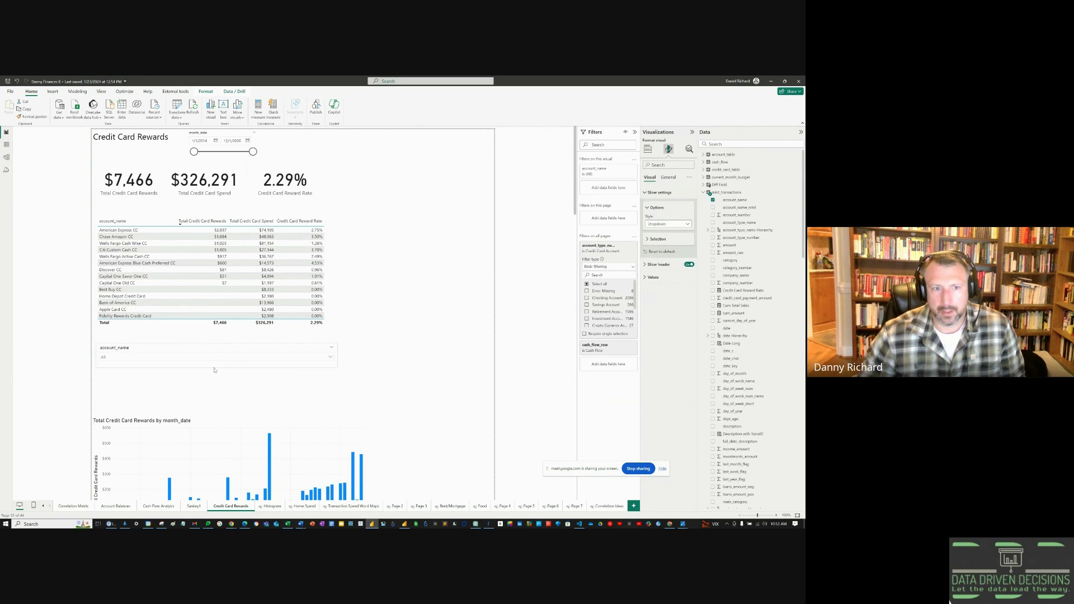
{"action": "left_click_drag", "start_coordinate": [343, 359], "coordinate": [299, 138]}
- Switch the month_date slicer to a Relative Date style measured in months
{"action": "left_click", "coordinate": [221, 138]}
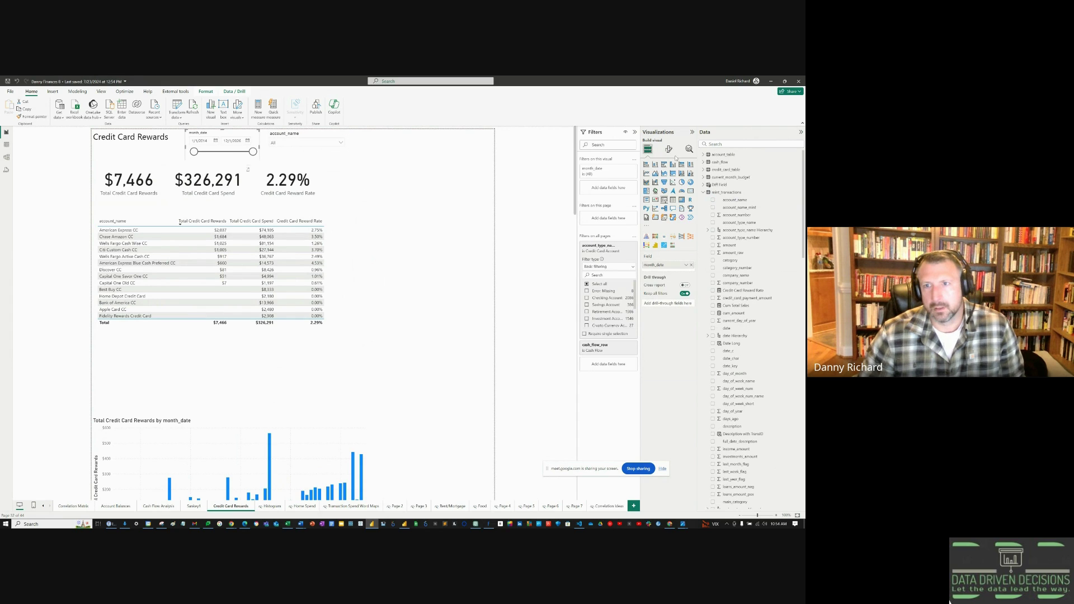
{"action": "left_click", "coordinate": [669, 148]}
{"action": "left_click", "coordinate": [669, 224]}
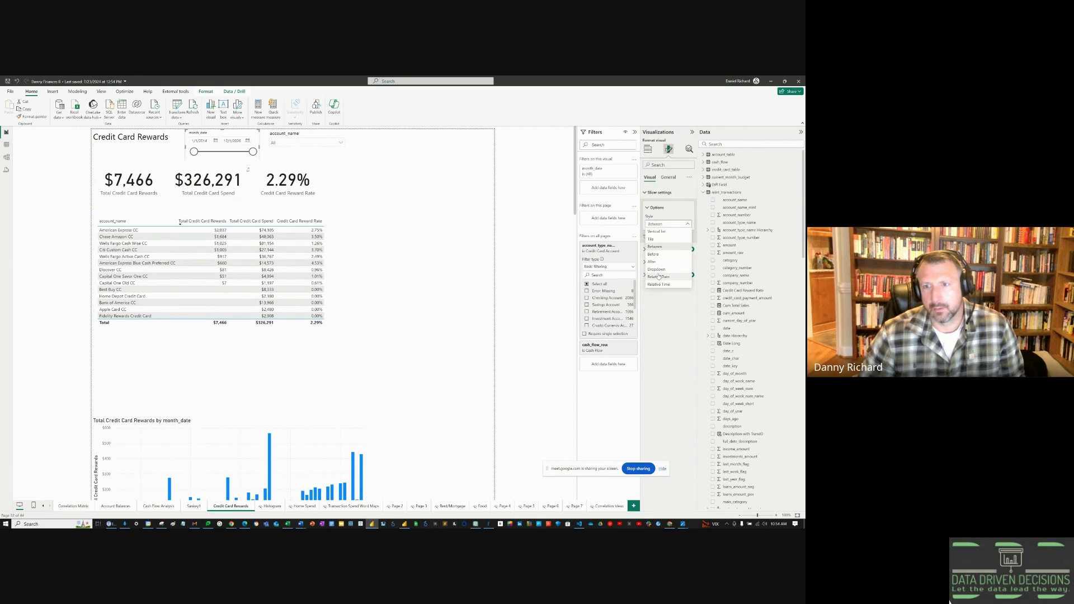
{"action": "left_click", "coordinate": [659, 277]}
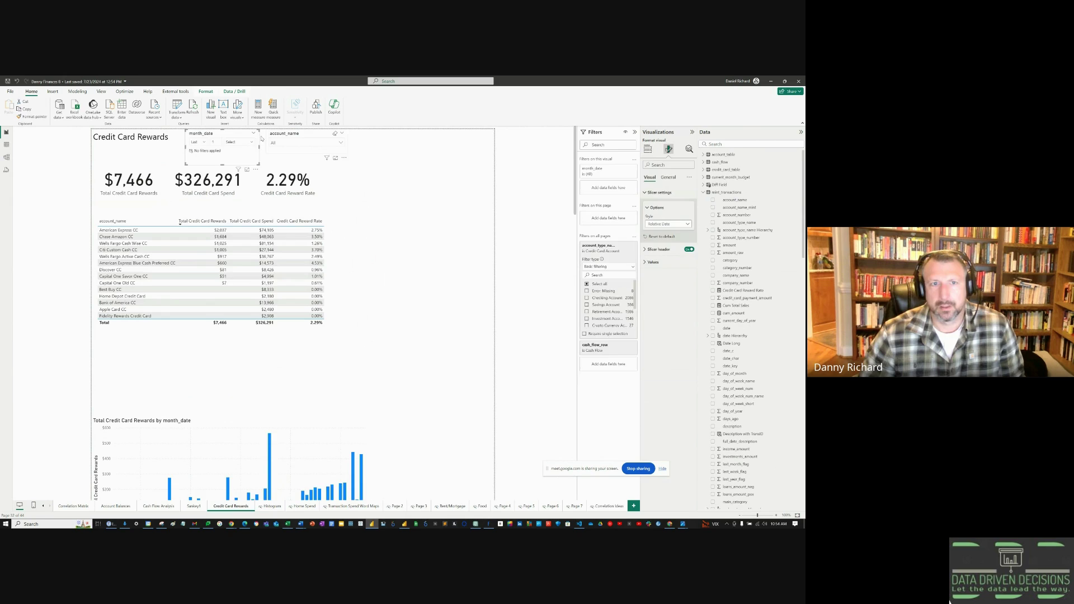
{"action": "left_click", "coordinate": [238, 142]}
{"action": "left_click", "coordinate": [233, 159]}
- Set the date slicer's relative range to the last 2 months
{"action": "double_click", "coordinate": [213, 141]}
{"action": "type", "text": "2"}
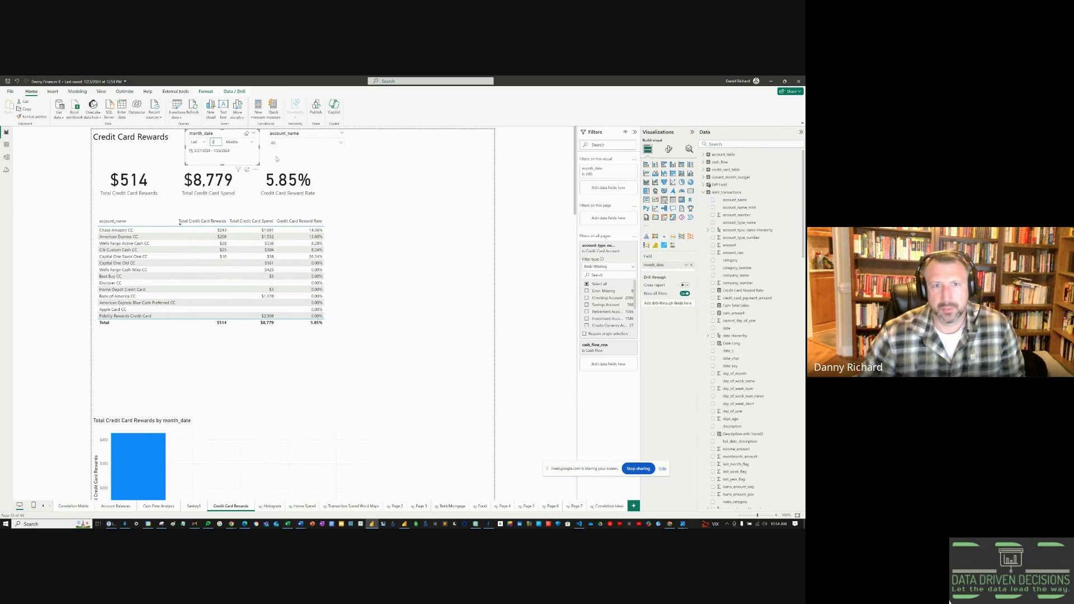
{"action": "left_click", "coordinate": [373, 226]}
- Add an Earliest date card from the date field and shrink its height
{"action": "left_click", "coordinate": [704, 192]}
{"action": "left_click", "coordinate": [704, 230]}
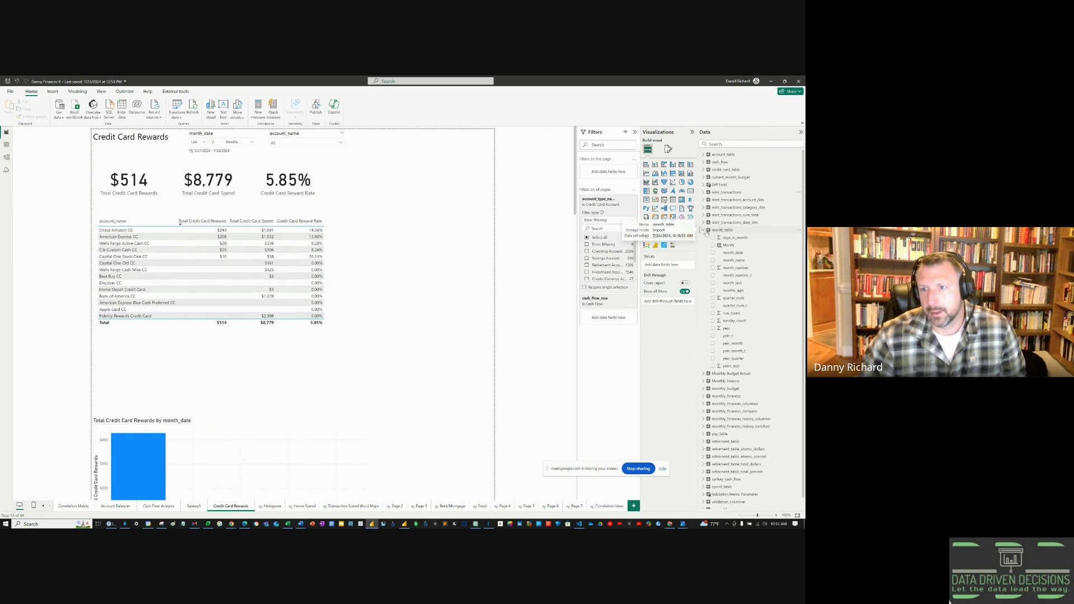
{"action": "left_click", "coordinate": [704, 192]}
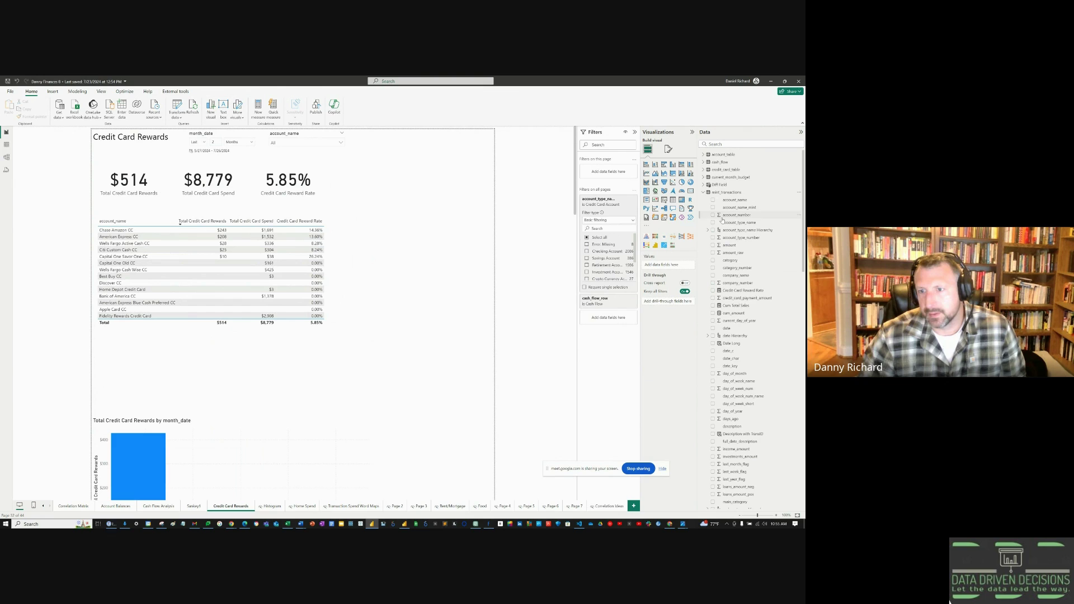
{"action": "left_click", "coordinate": [713, 328]}
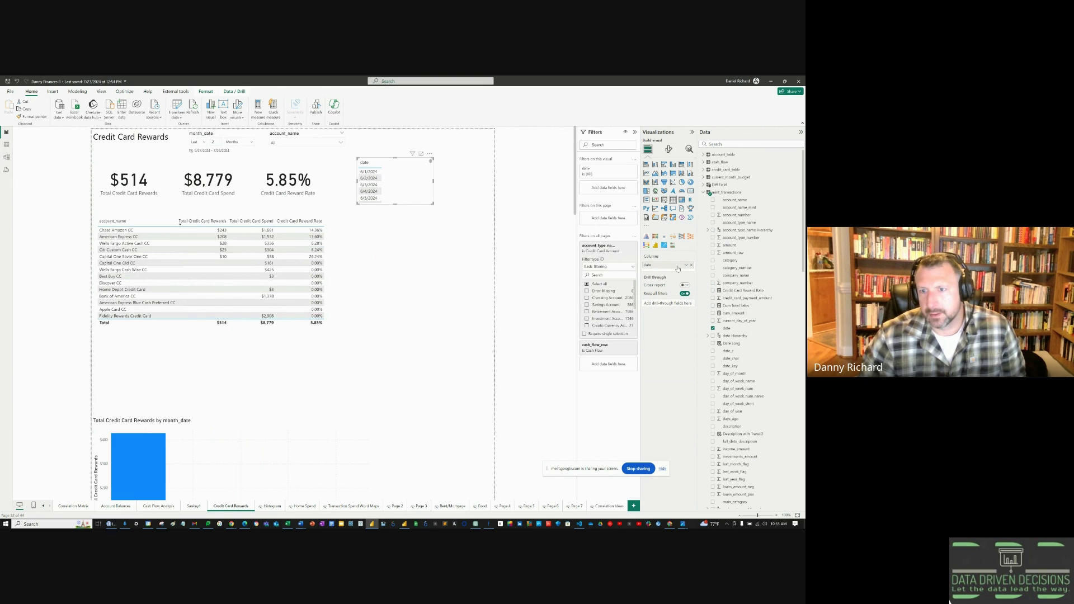
{"action": "left_click", "coordinate": [686, 266]}
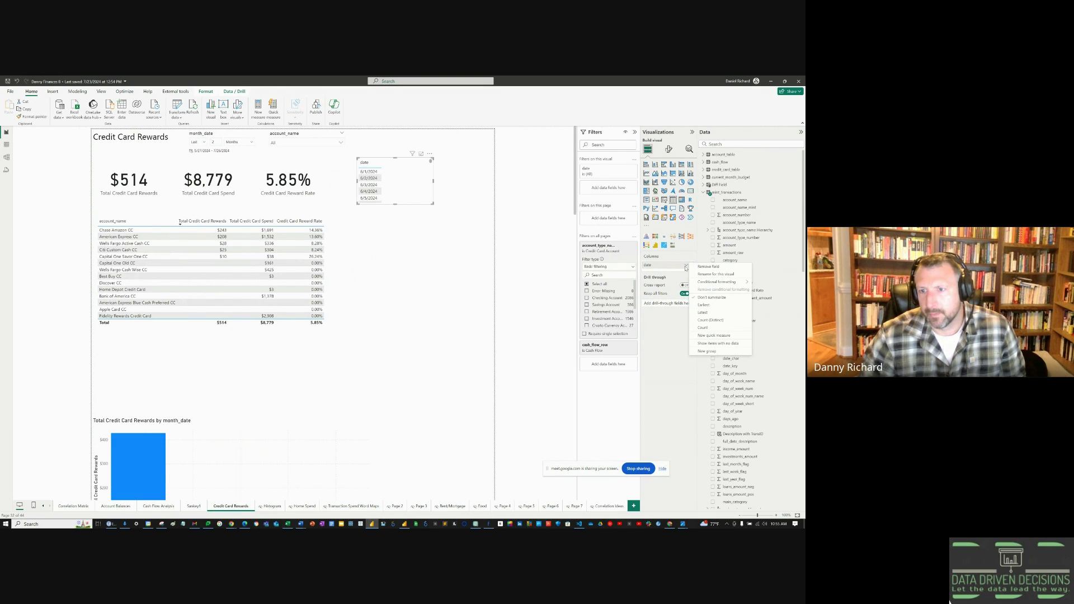
{"action": "left_click", "coordinate": [704, 304]}
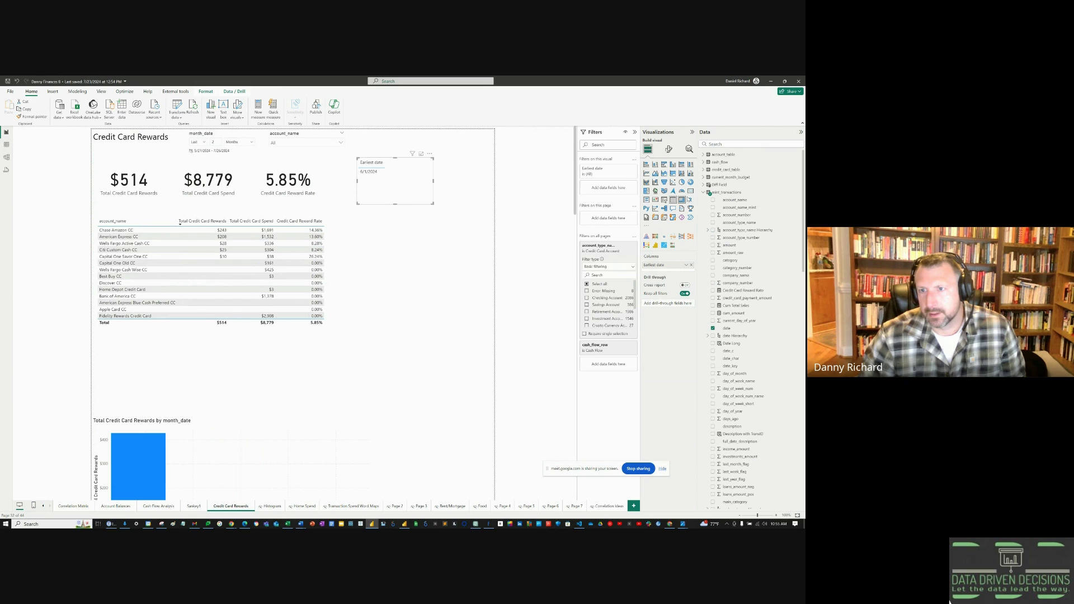
{"action": "left_click", "coordinate": [691, 191]}
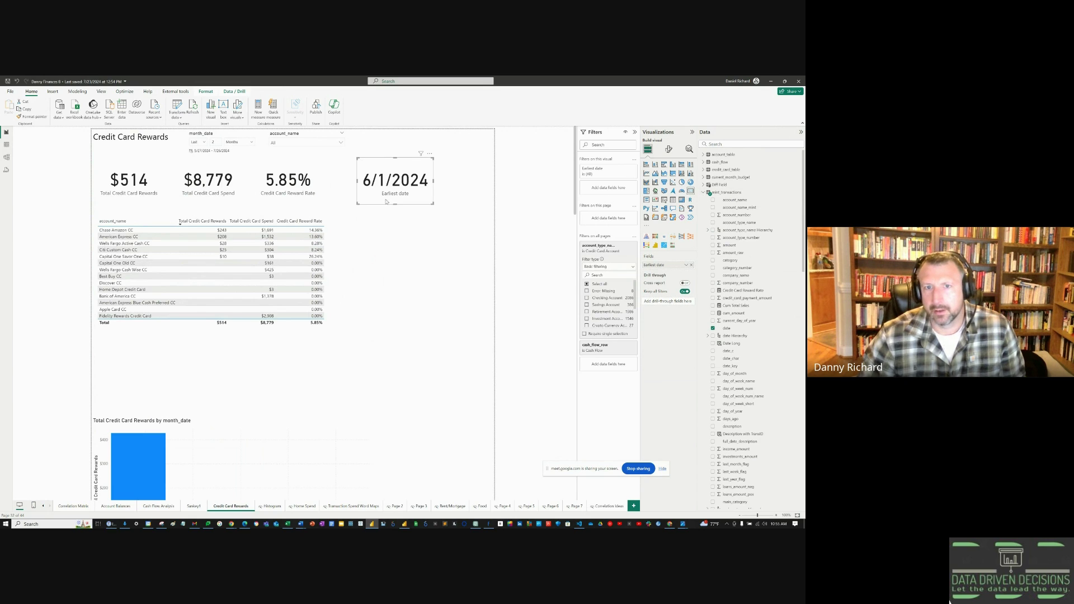
{"action": "left_click_drag", "start_coordinate": [395, 205], "coordinate": [365, 186]}
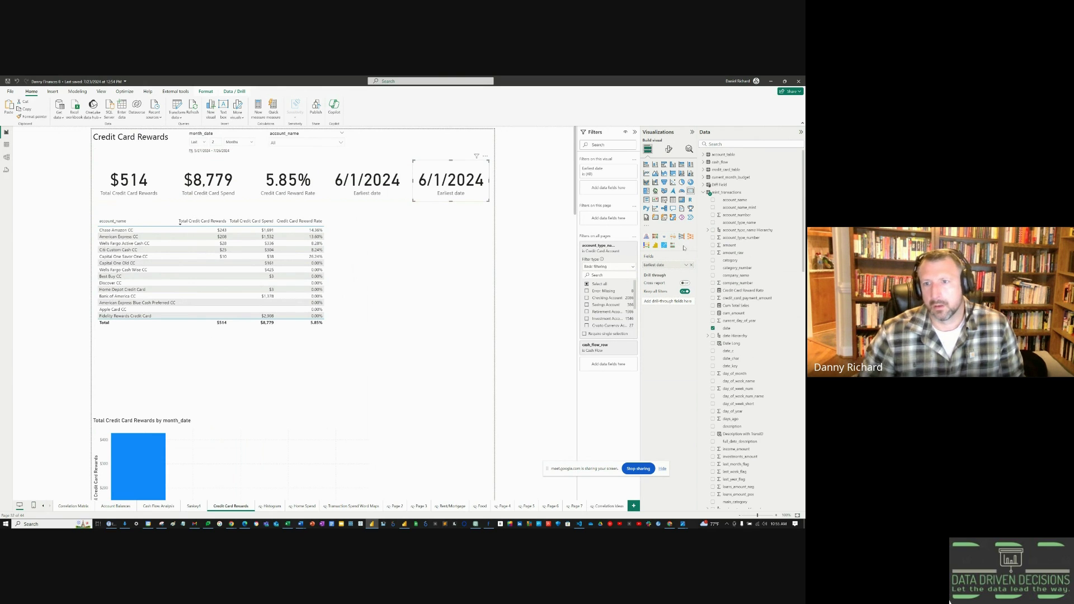
- Set the copied date card to Latest date with a callout font size of 25
{"action": "left_click", "coordinate": [686, 265]}
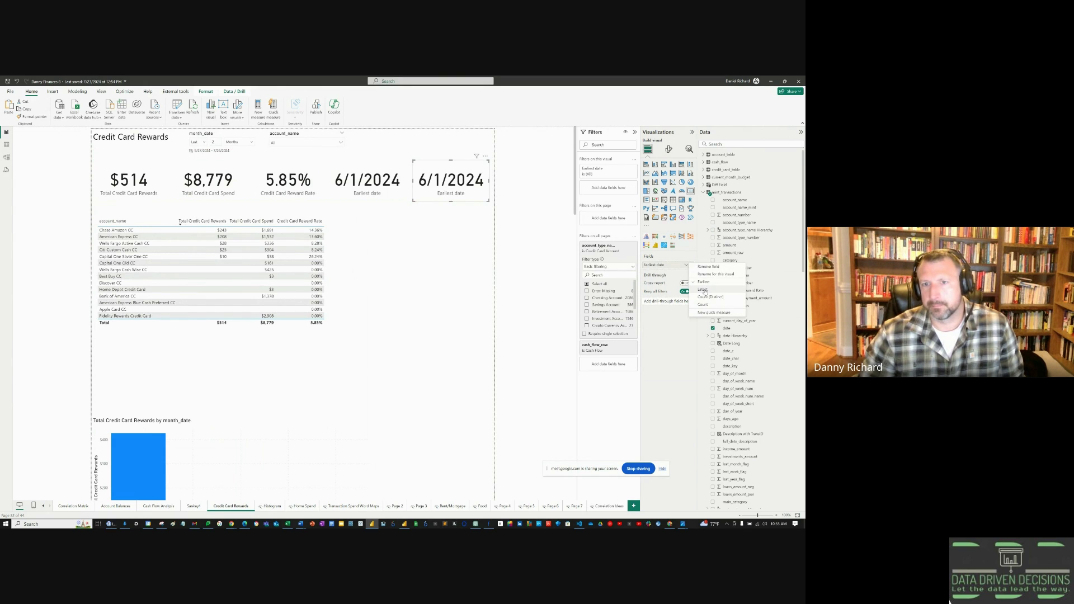
{"action": "left_click", "coordinate": [703, 289]}
{"action": "left_click", "coordinate": [669, 149]}
{"action": "left_click", "coordinate": [663, 192]}
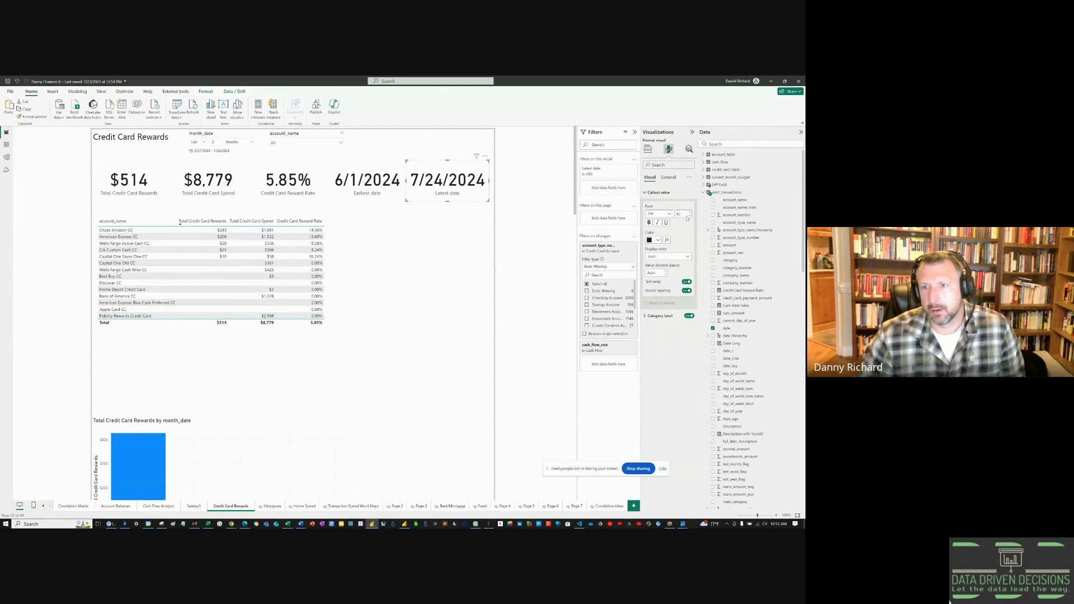
{"action": "left_click", "coordinate": [679, 214]}
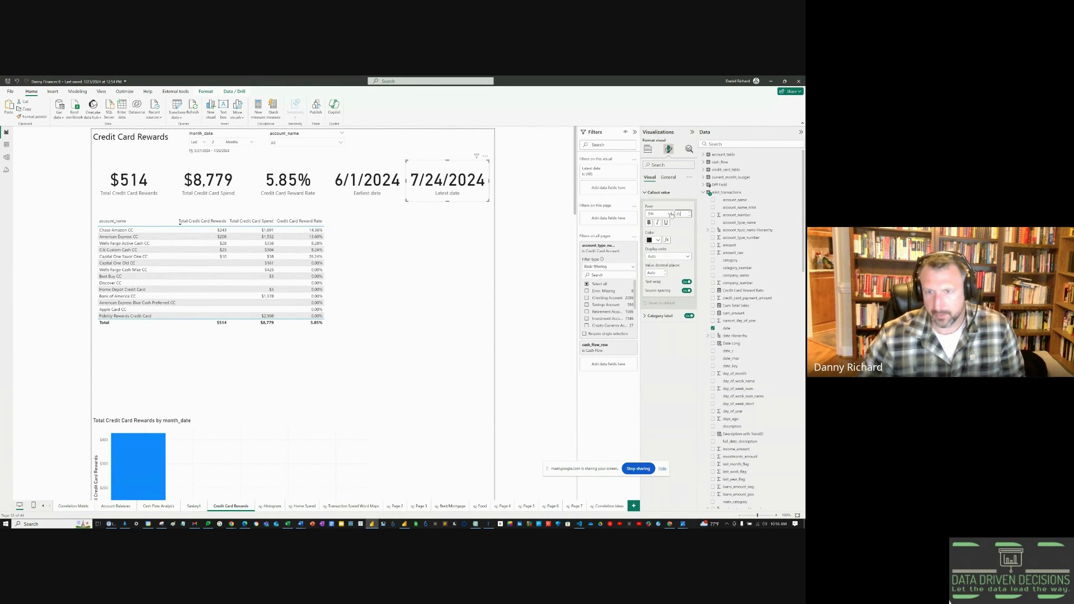
{"action": "type", "text": "25"}
{"action": "key", "text": "Return"}
{"action": "left_click", "coordinate": [429, 259]}
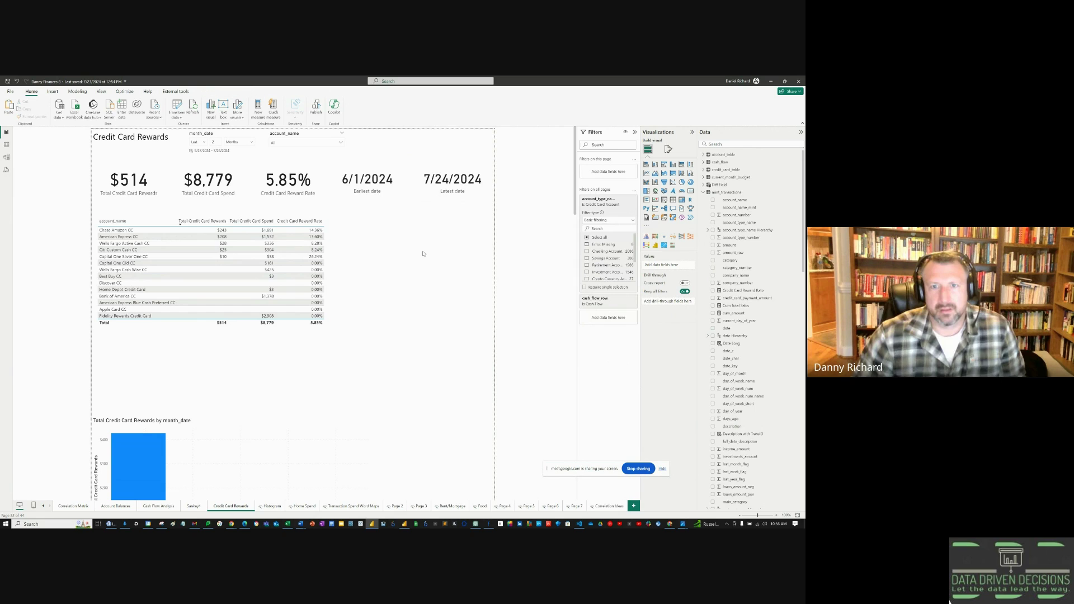
- Convert the account table into a matrix and start adding a sparkline to a value field
{"action": "left_click", "coordinate": [336, 295]}
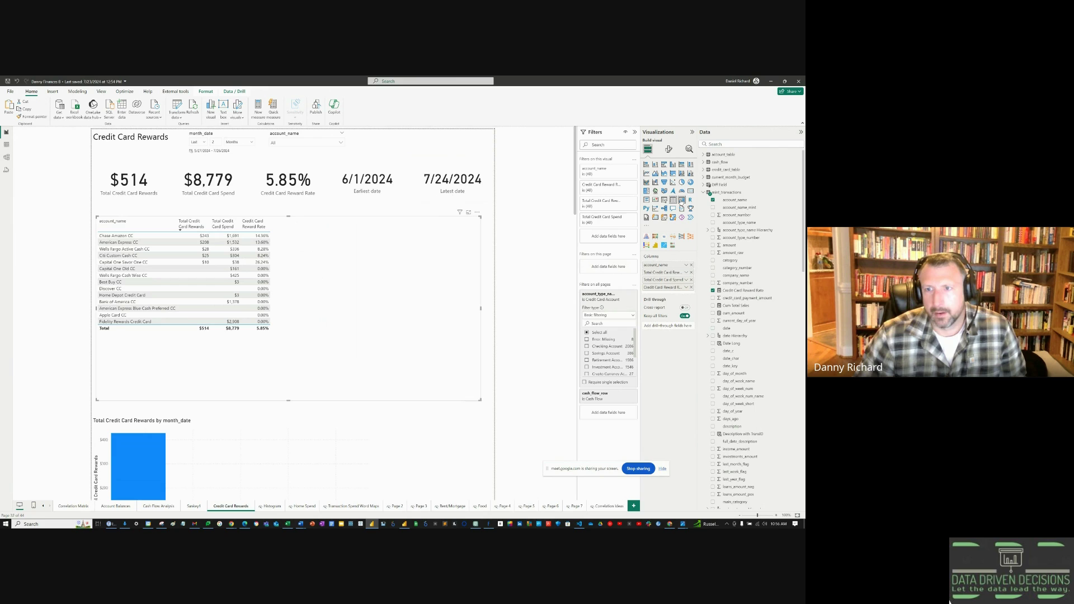
{"action": "left_click", "coordinate": [682, 201]}
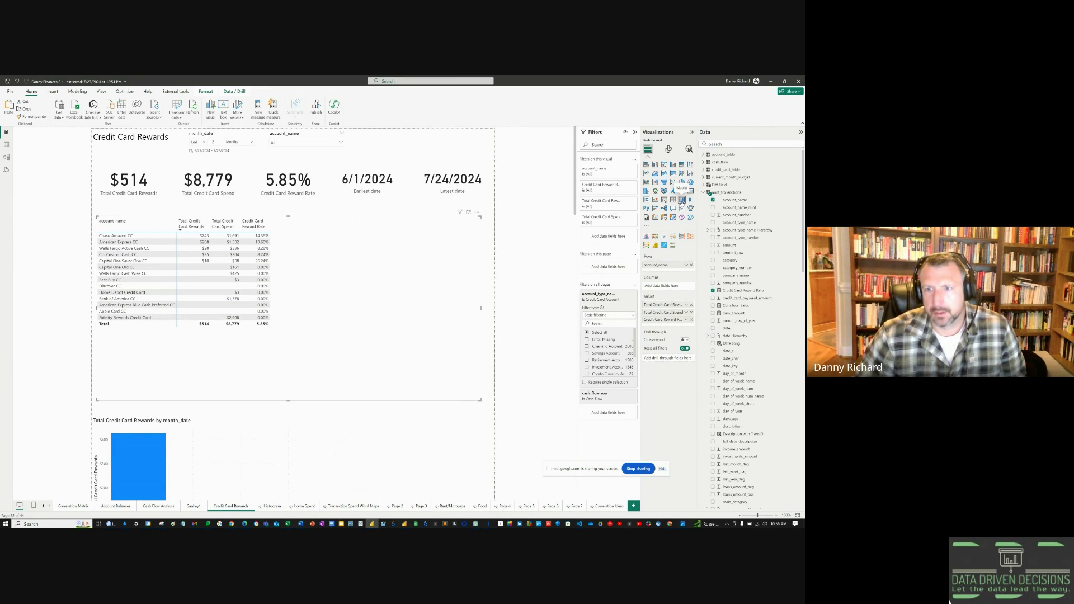
{"action": "left_click", "coordinate": [687, 305]}
{"action": "left_click", "coordinate": [716, 339]}
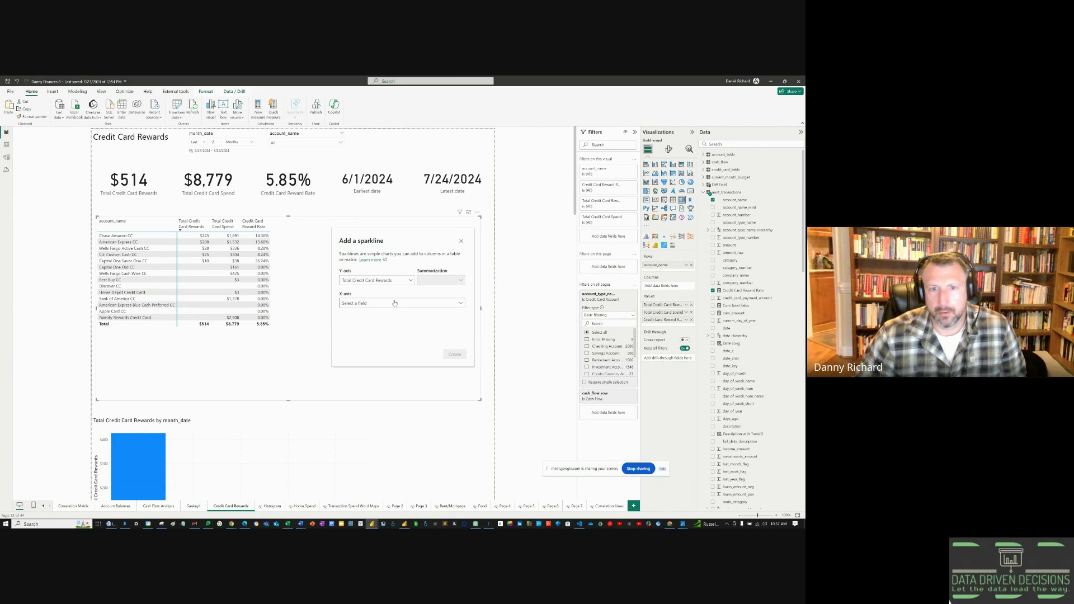
- Create the Total Credit Card Rewards by month_date sparkline and clear the date slicer
{"action": "left_click", "coordinate": [394, 304]}
{"action": "scroll", "coordinate": [352, 326], "scroll_direction": "down", "scroll_amount": 2}
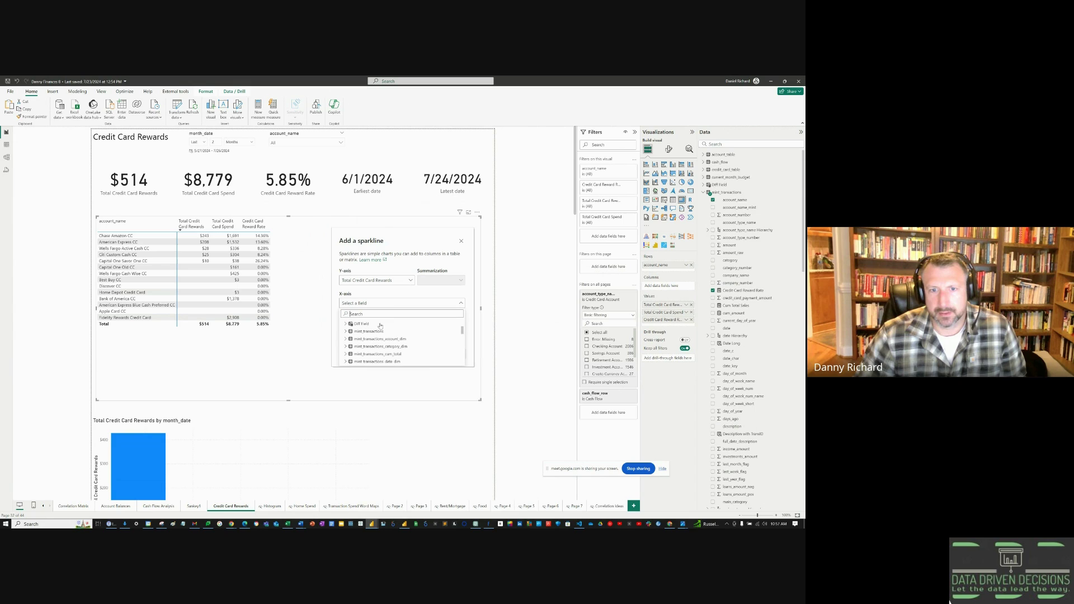
{"action": "scroll", "coordinate": [348, 333], "scroll_direction": "down", "scroll_amount": 3}
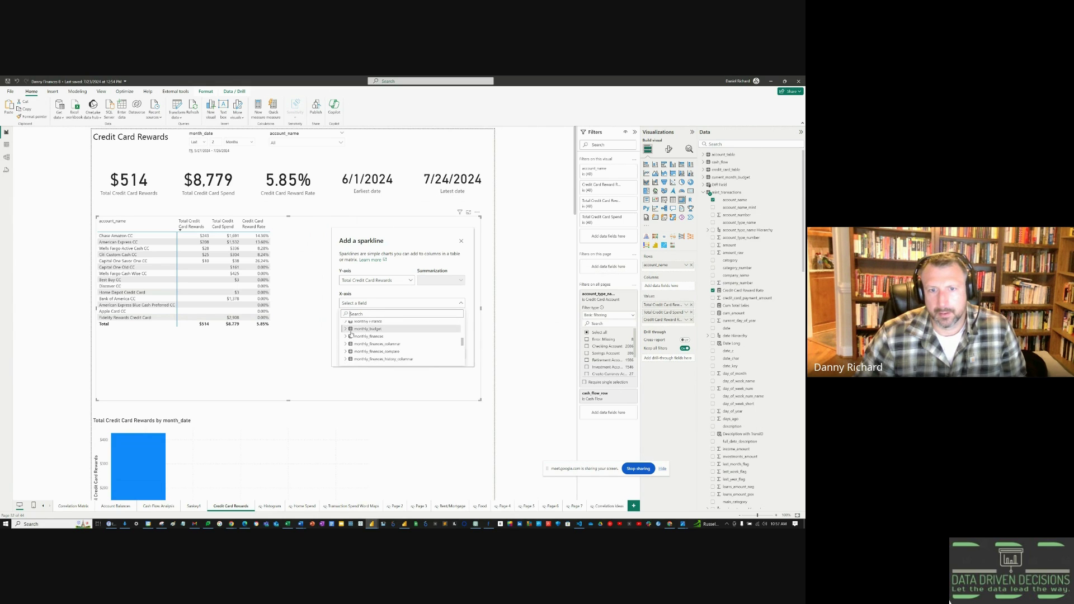
{"action": "scroll", "coordinate": [351, 334], "scroll_direction": "up", "scroll_amount": 3}
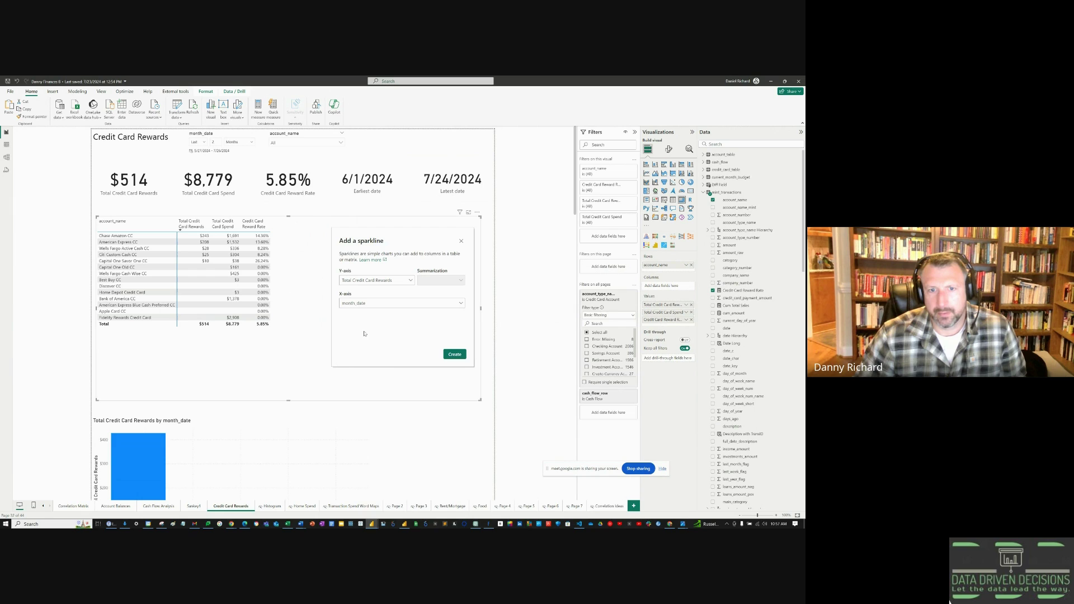
{"action": "left_click", "coordinate": [454, 354]}
{"action": "left_click", "coordinate": [246, 135]}
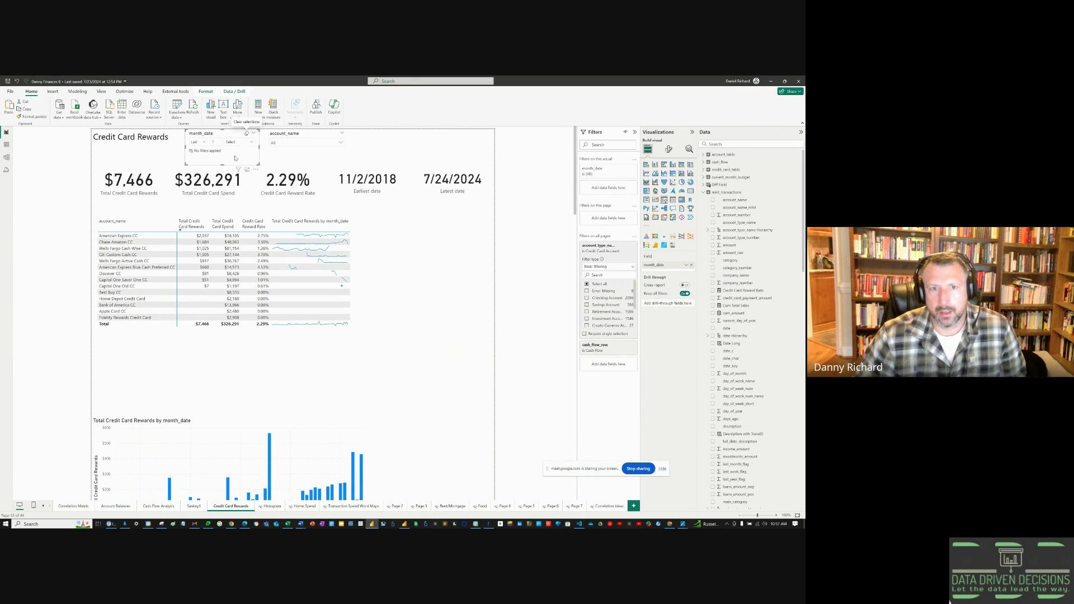
- Set the table's sparkline chart type to Column and narrow the sparkline column
{"action": "left_click", "coordinate": [361, 314]}
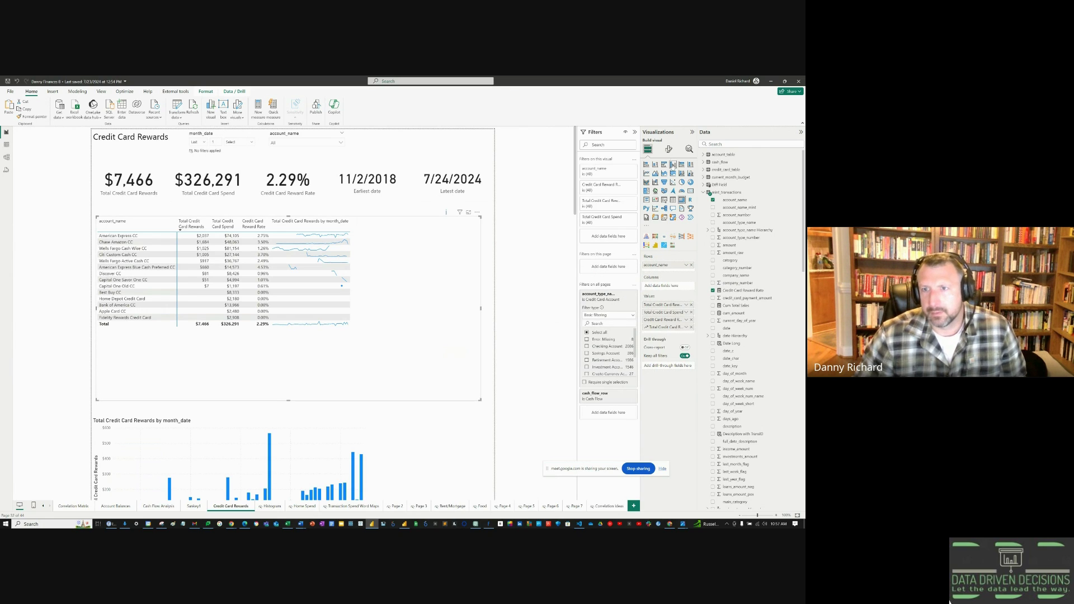
{"action": "left_click", "coordinate": [669, 149]}
{"action": "left_click", "coordinate": [657, 371]}
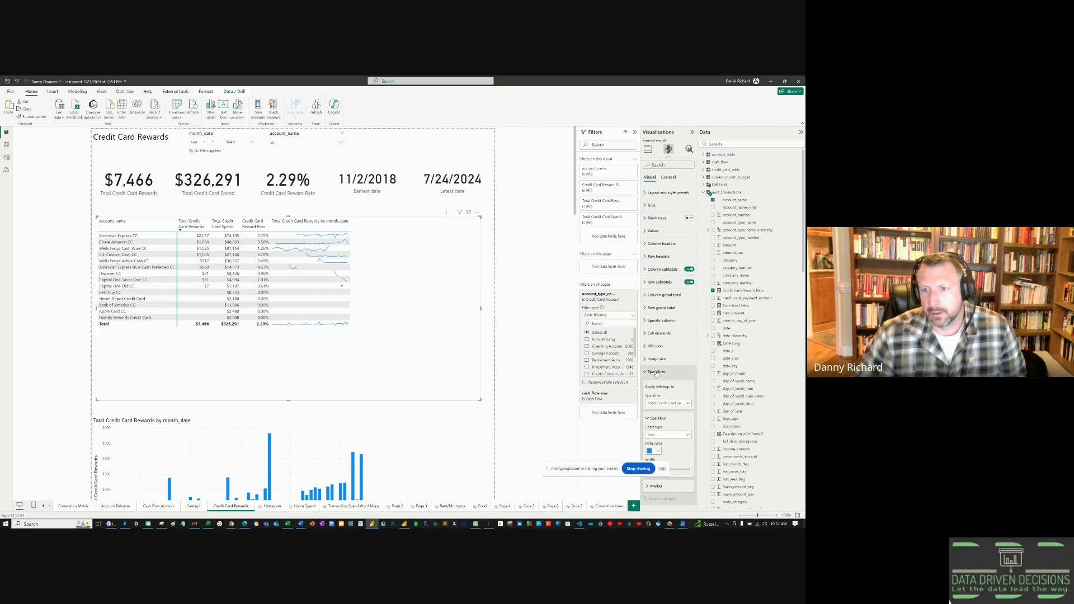
{"action": "left_click", "coordinate": [663, 435]}
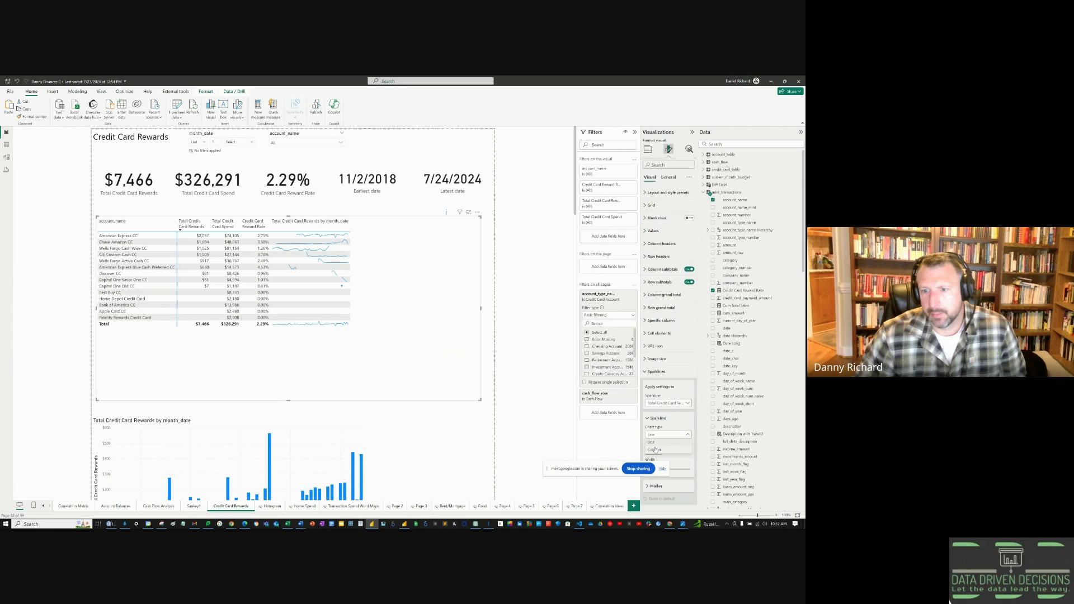
{"action": "left_click", "coordinate": [657, 450]}
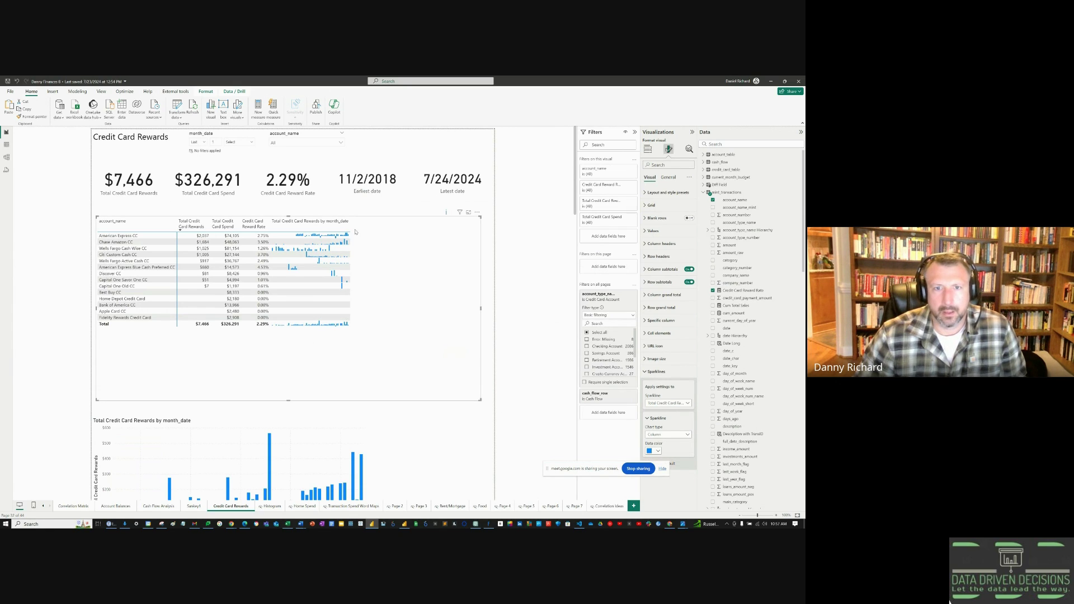
{"action": "left_click_drag", "start_coordinate": [350, 222], "coordinate": [341, 222]}
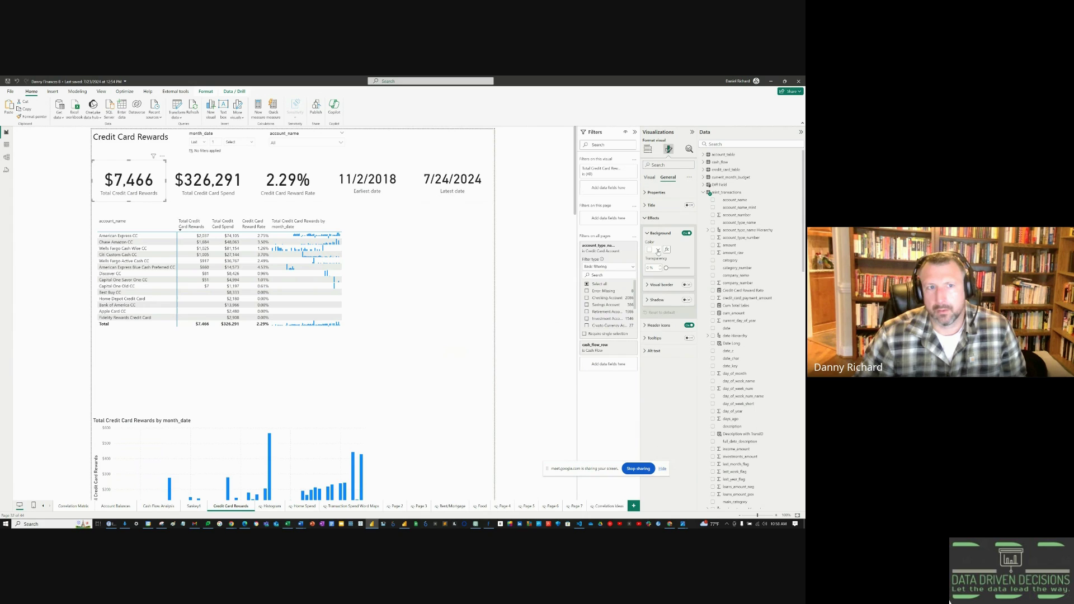
- Give the $7,466 rewards card a blue background with white callout value and category label
{"action": "left_click", "coordinate": [659, 250]}
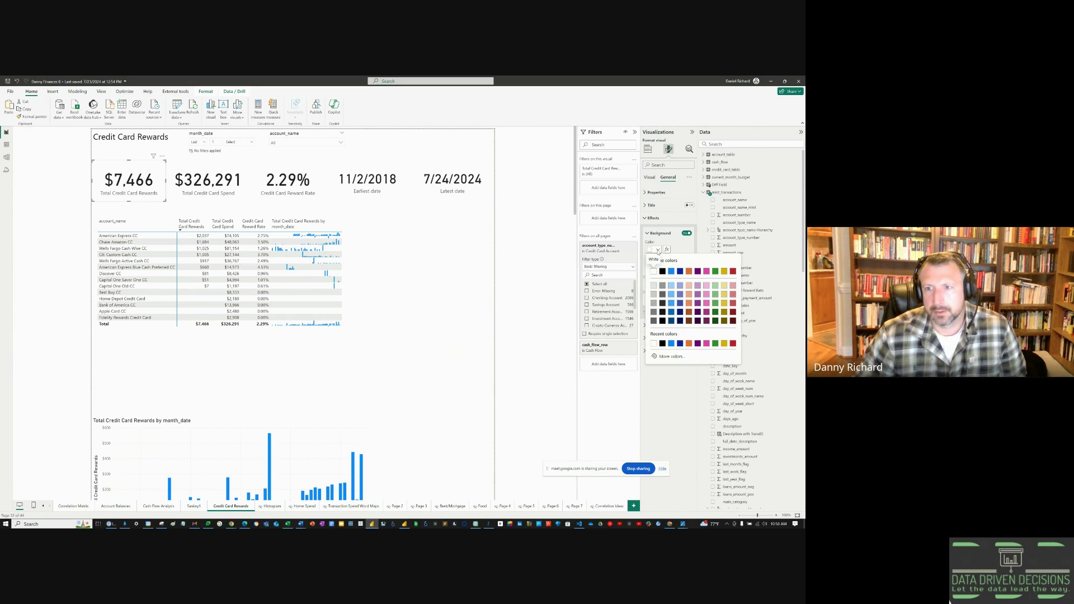
{"action": "left_click", "coordinate": [672, 272]}
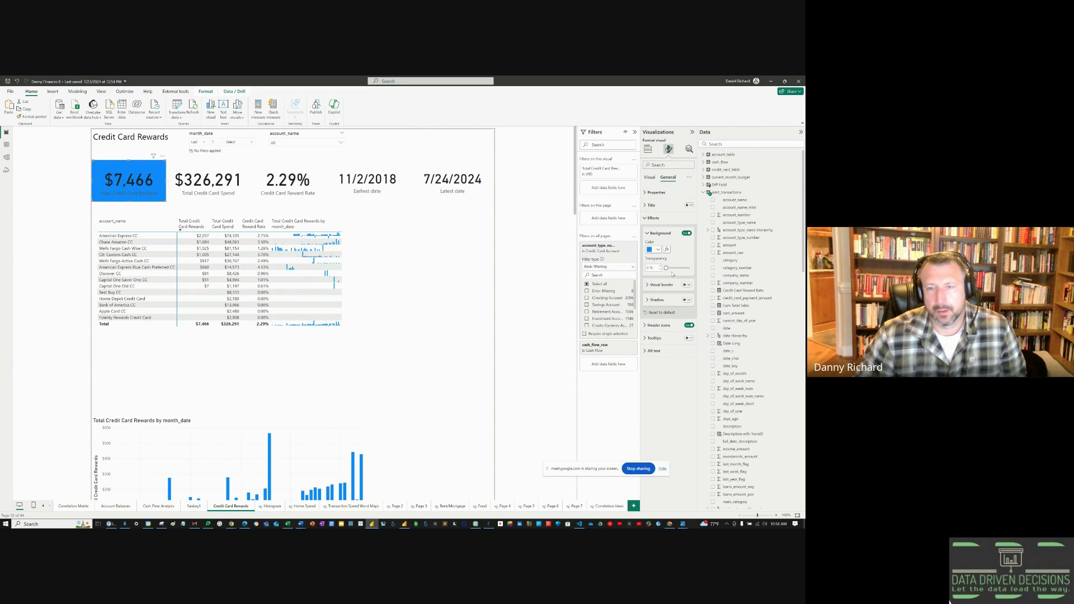
{"action": "left_click", "coordinate": [653, 217]}
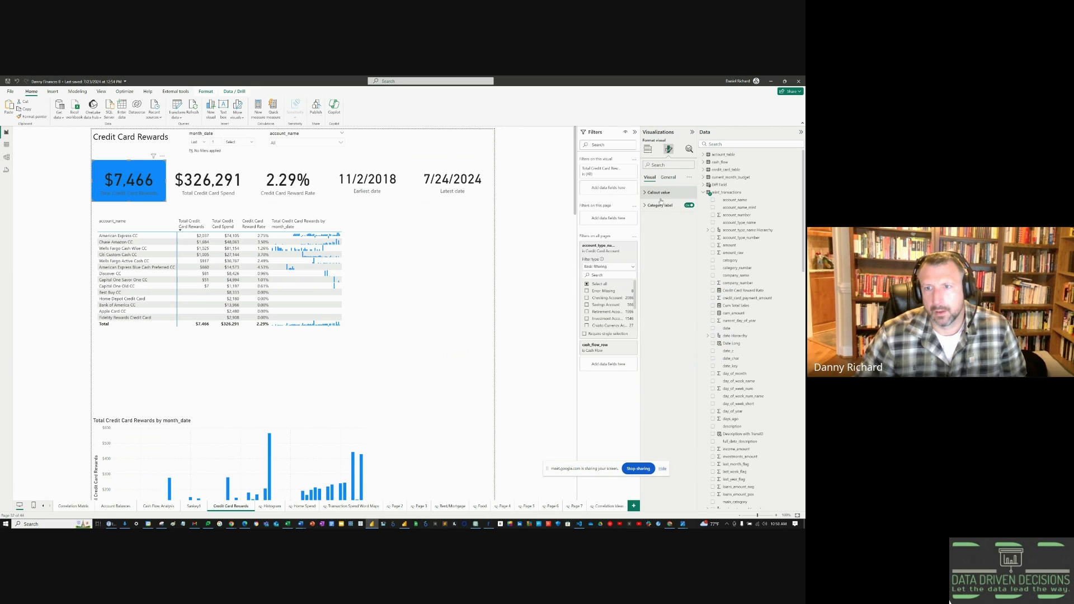
{"action": "left_click", "coordinate": [649, 177]}
{"action": "left_click", "coordinate": [659, 241]}
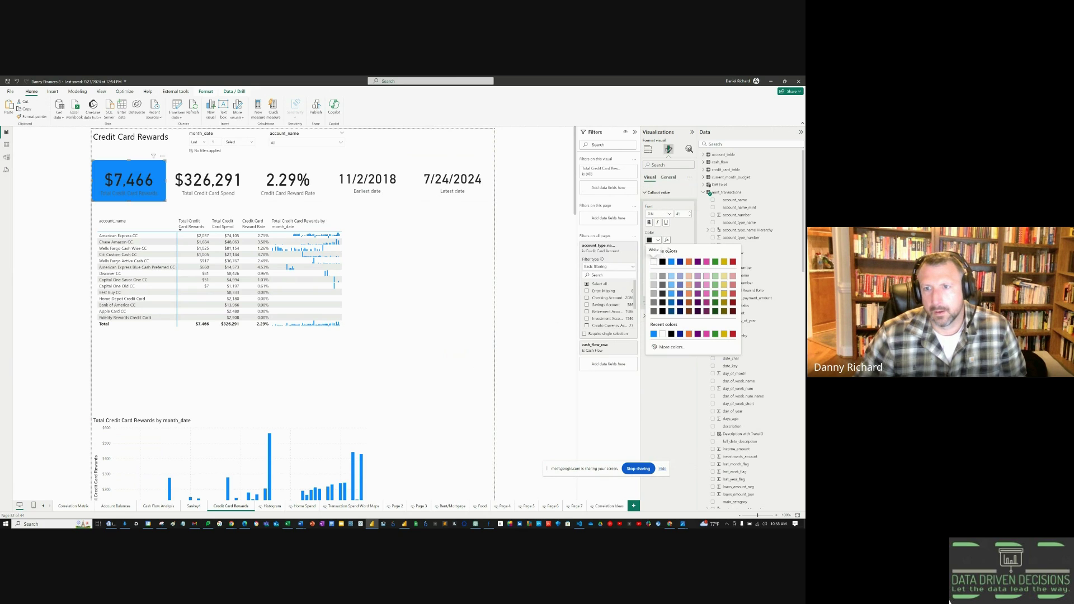
{"action": "left_click", "coordinate": [653, 262]}
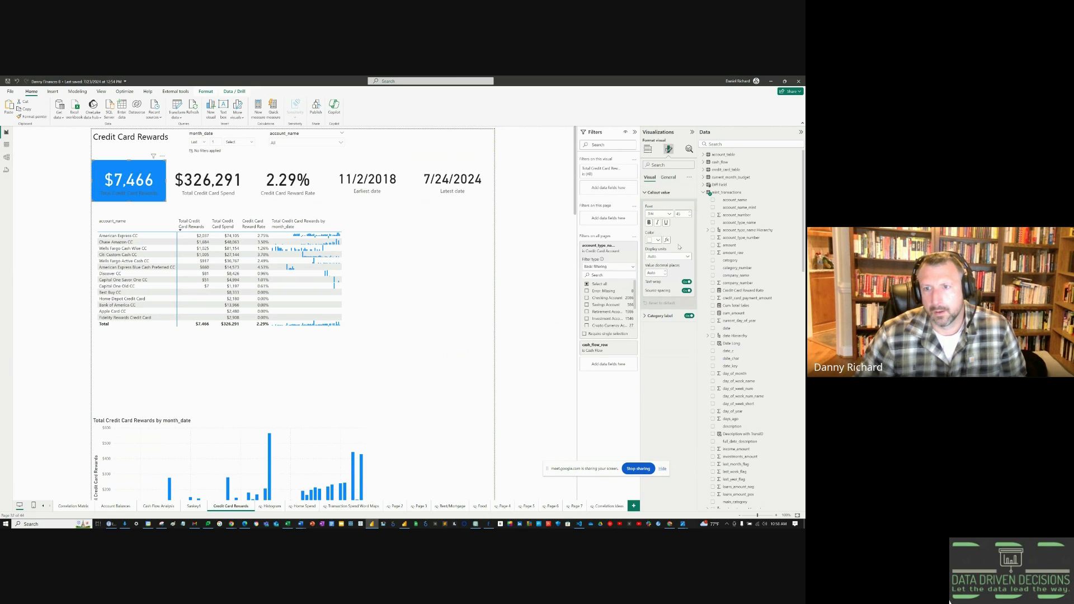
{"action": "left_click", "coordinate": [657, 316]}
{"action": "left_click", "coordinate": [658, 363]}
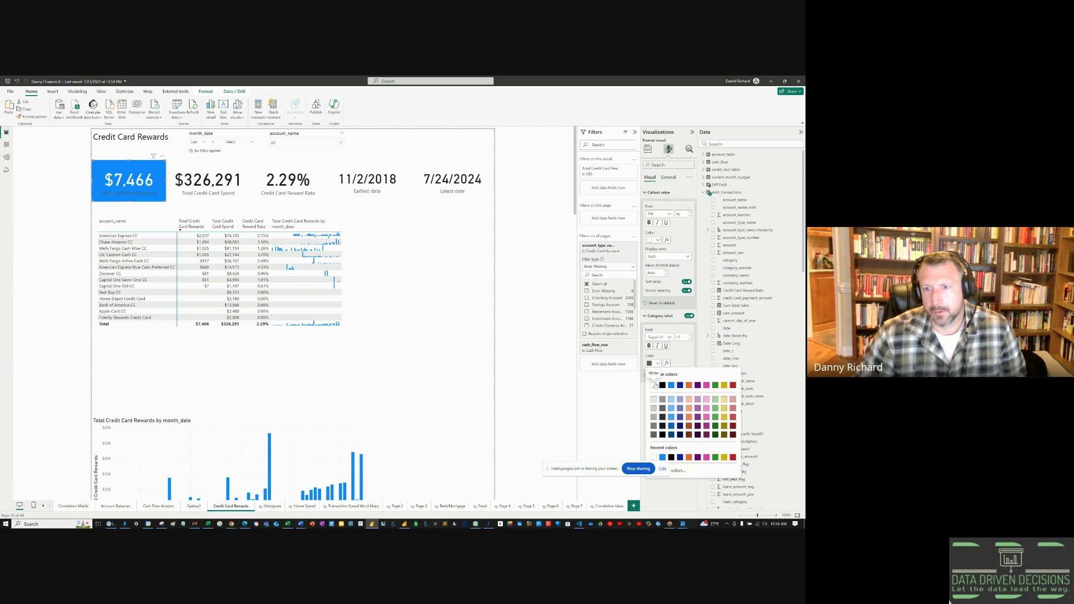
{"action": "left_click", "coordinate": [653, 385]}
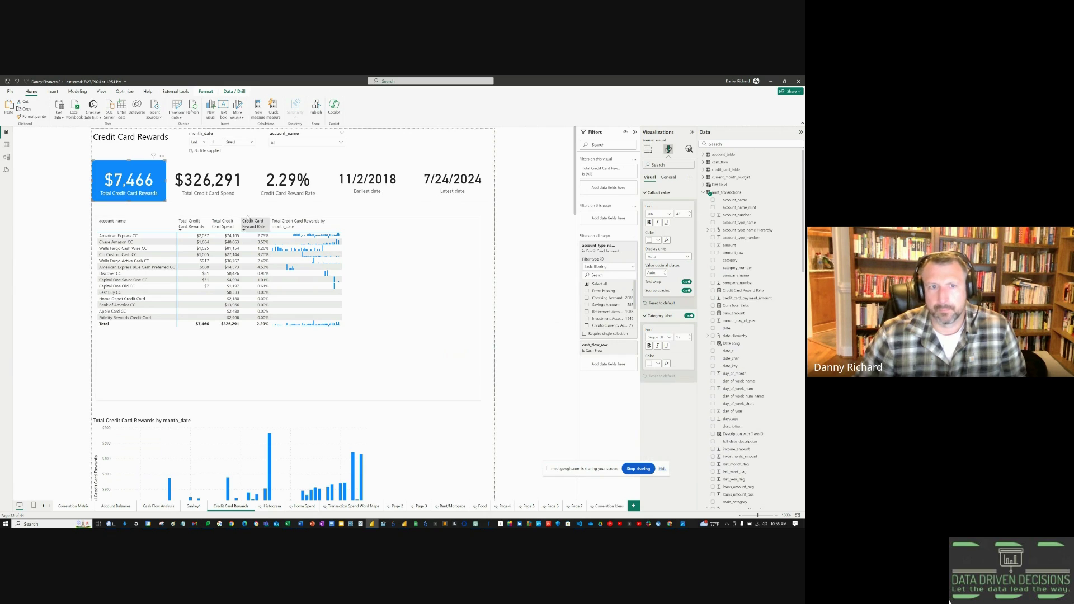
- Give the $326,291 spend card a purple background
{"action": "left_click", "coordinate": [208, 195]}
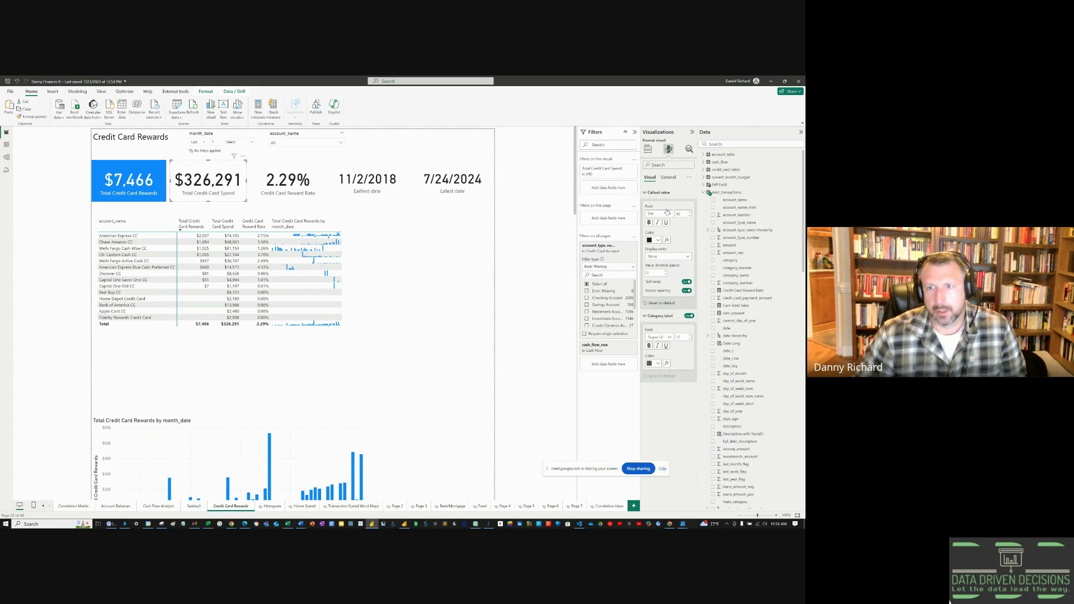
{"action": "left_click", "coordinate": [668, 177]}
{"action": "left_click", "coordinate": [654, 249]}
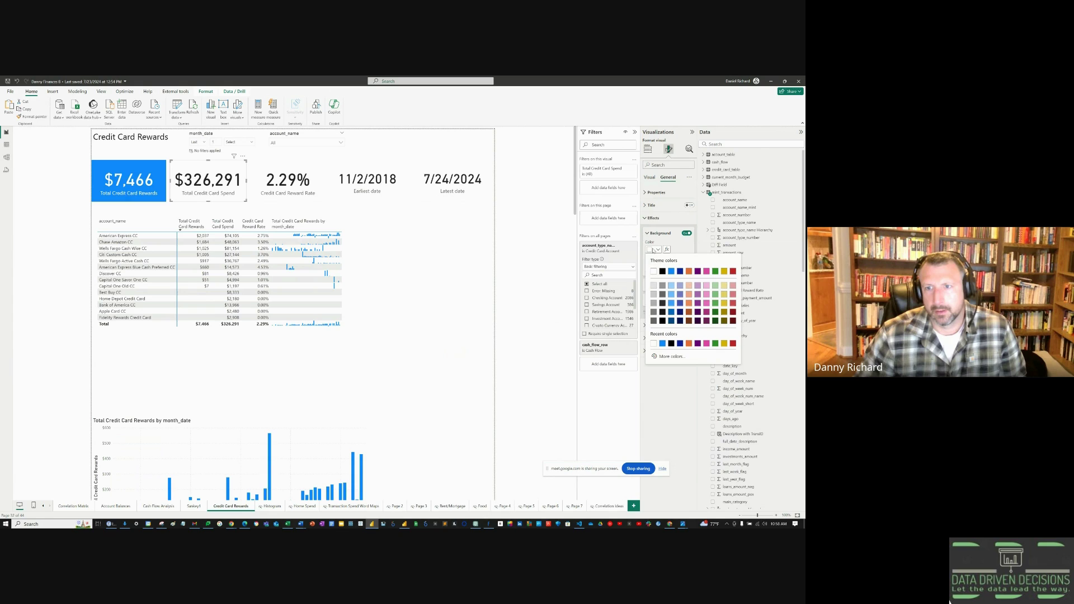
{"action": "left_click", "coordinate": [698, 272]}
{"action": "left_click", "coordinate": [649, 177]}
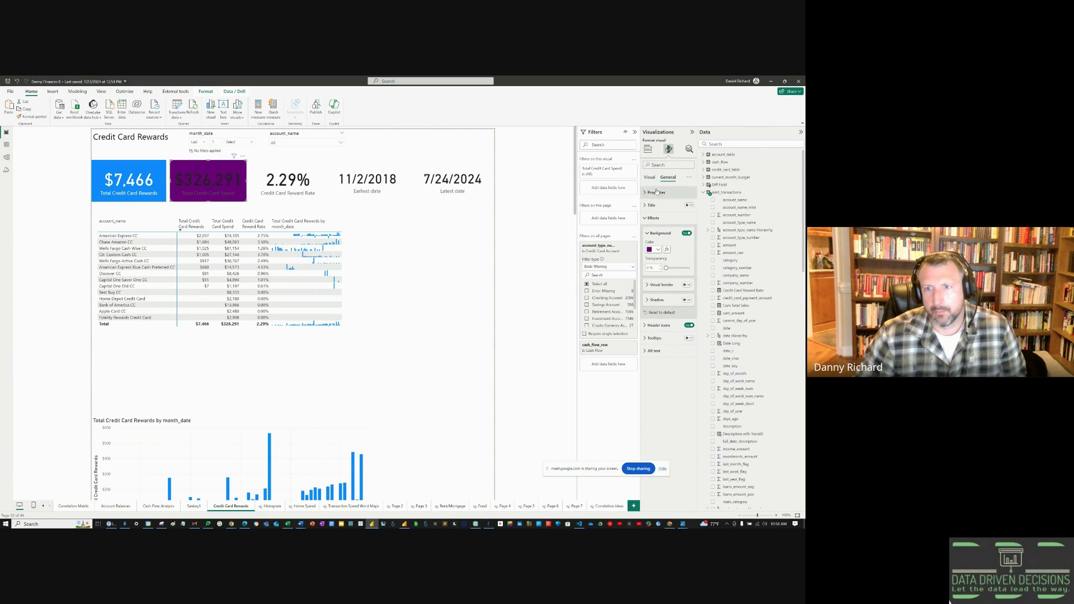
- Give the 2.29% reward rate card an orange background
{"action": "left_click", "coordinate": [290, 189]}
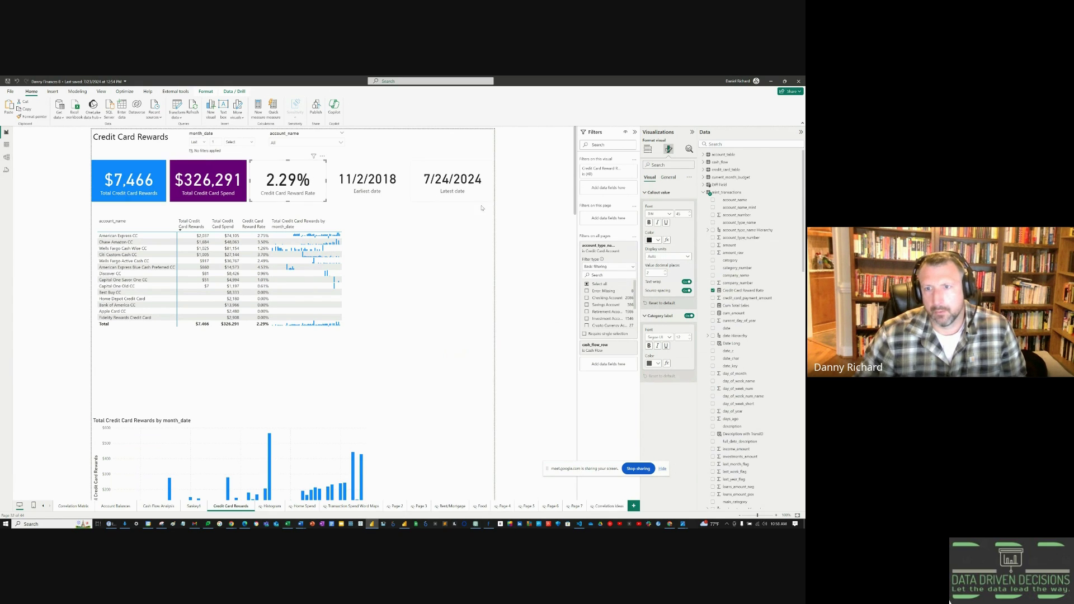
{"action": "left_click", "coordinate": [668, 178]}
{"action": "left_click", "coordinate": [654, 250]}
{"action": "left_click", "coordinate": [687, 272]}
- Give the Earliest date card a grey background
{"action": "left_click", "coordinate": [367, 185]}
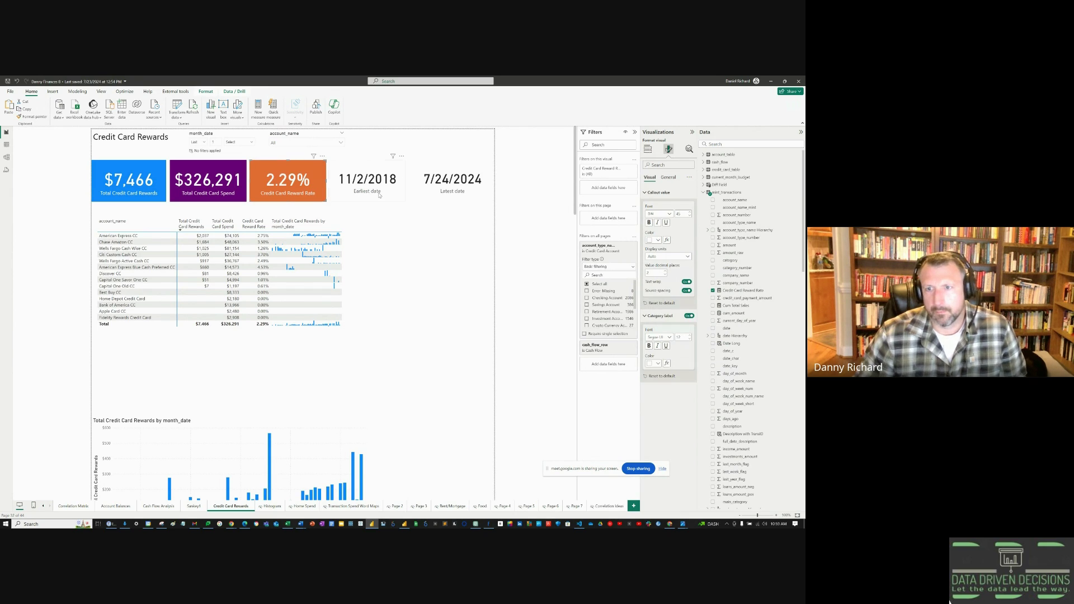
{"action": "left_click", "coordinate": [650, 178]}
{"action": "left_click", "coordinate": [669, 177]}
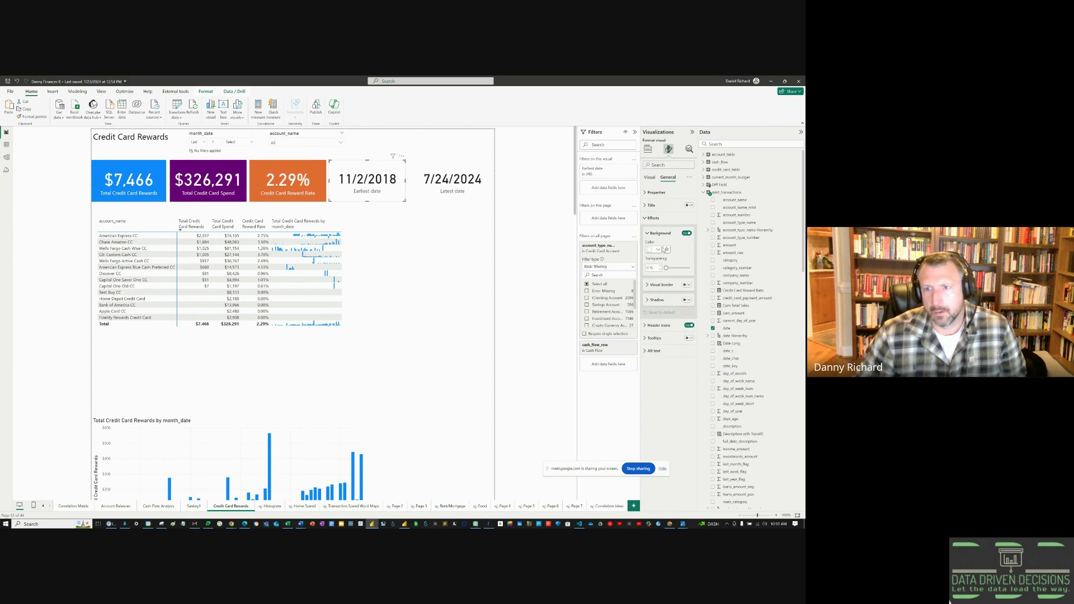
{"action": "left_click", "coordinate": [654, 250]}
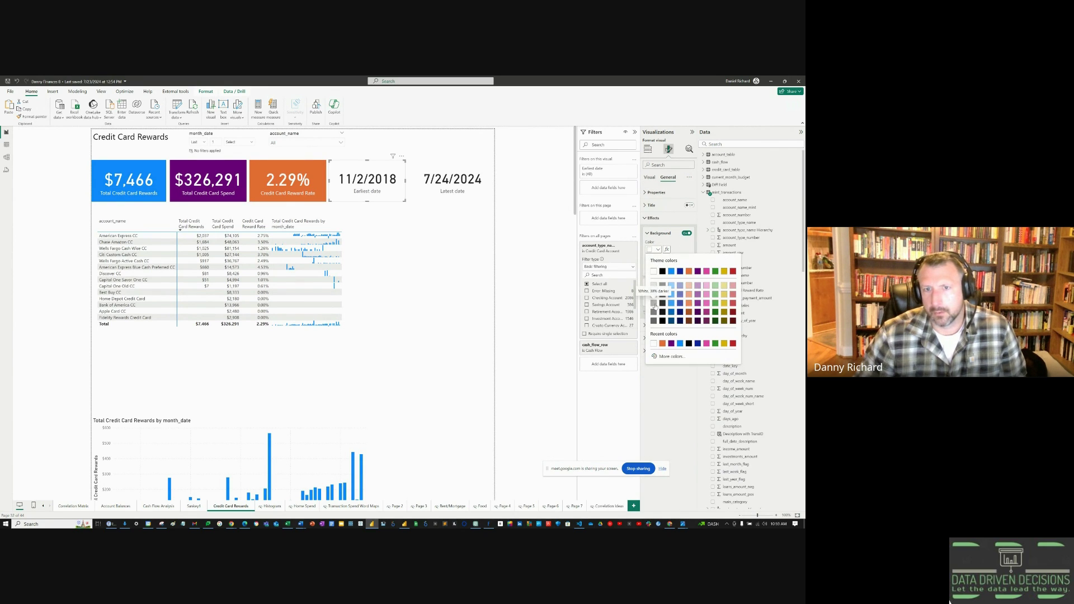
{"action": "left_click", "coordinate": [653, 286]}
{"action": "left_click", "coordinate": [464, 258]}
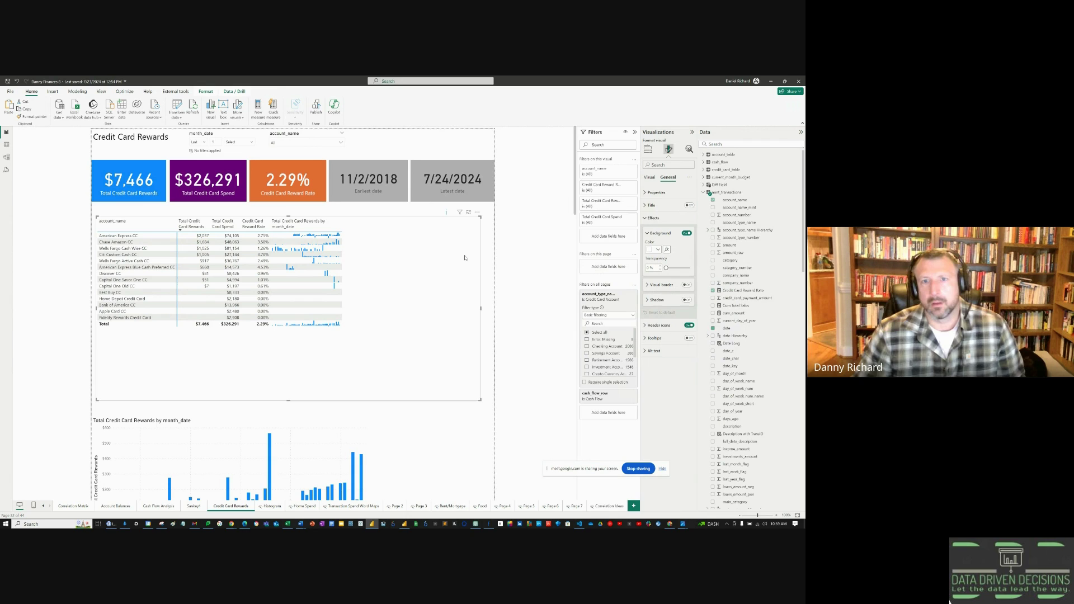
{"action": "left_click", "coordinate": [532, 259]}
- Add data bars to the Total Credit Card Rewards column with light red negative bars
{"action": "left_click", "coordinate": [456, 279]}
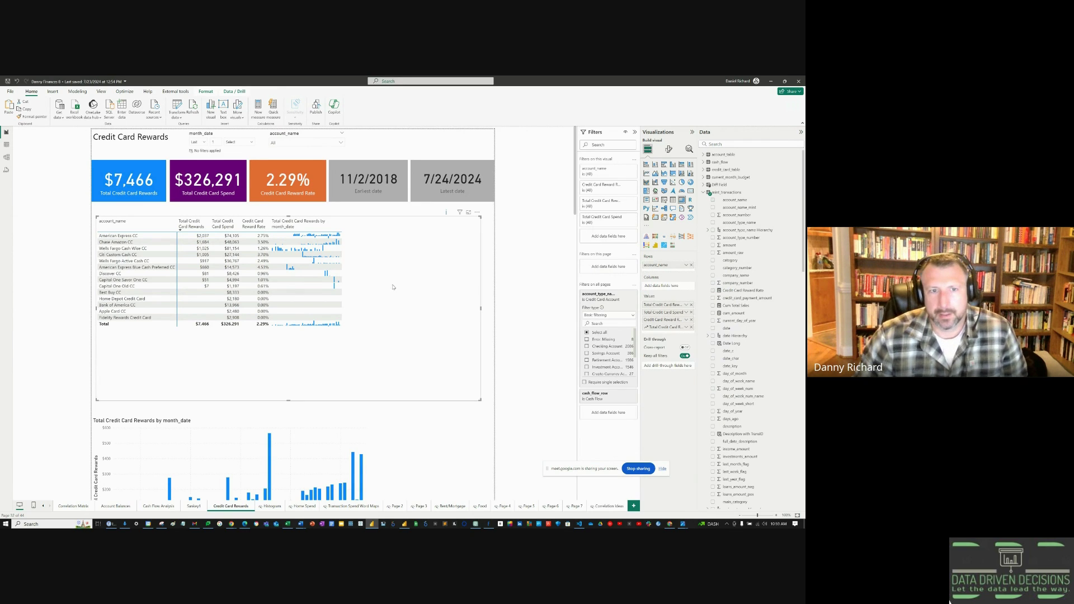
{"action": "left_click", "coordinate": [685, 305]}
{"action": "mouse_move", "coordinate": [708, 345]}
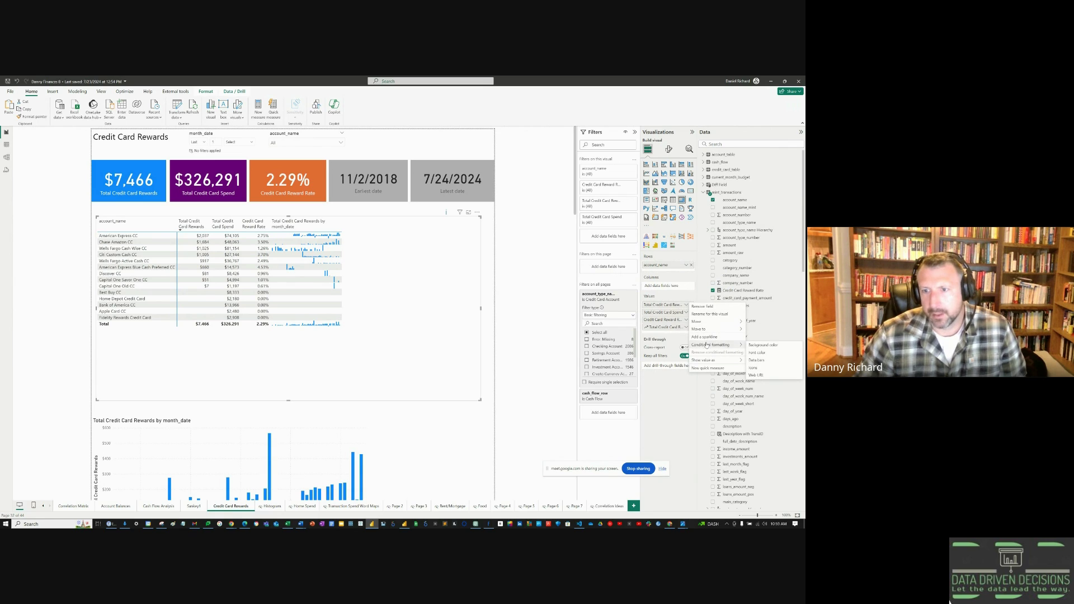
{"action": "left_click", "coordinate": [756, 359]}
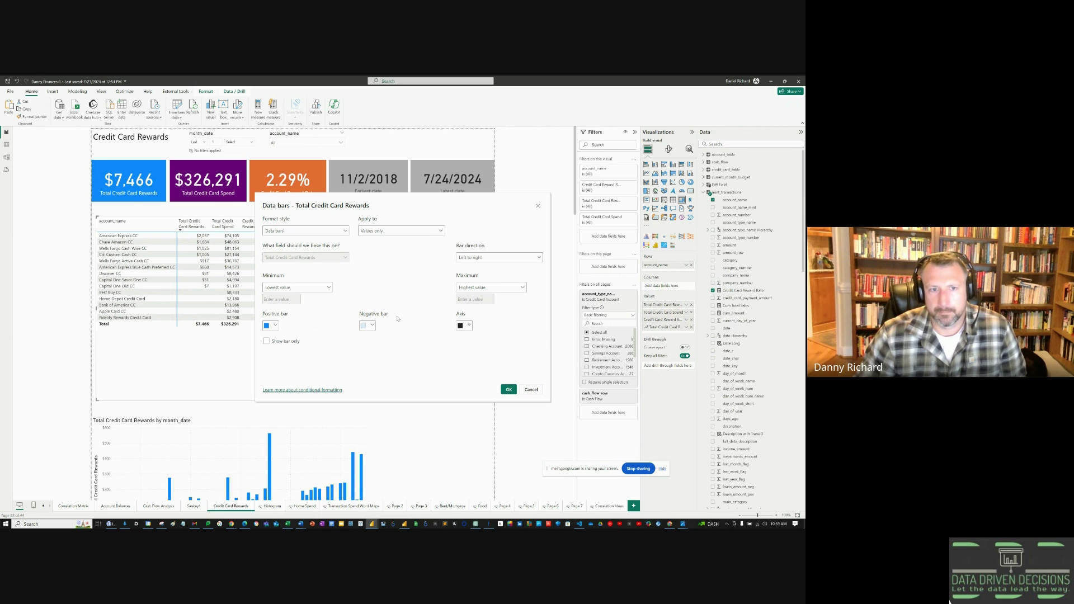
{"action": "left_click", "coordinate": [370, 327]}
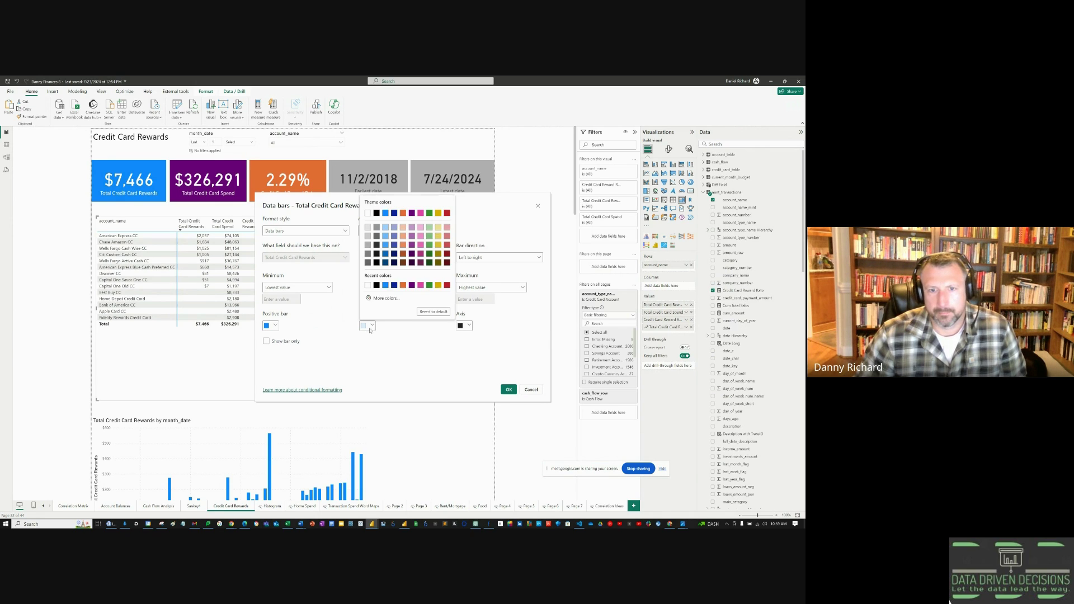
{"action": "left_click", "coordinate": [448, 236]}
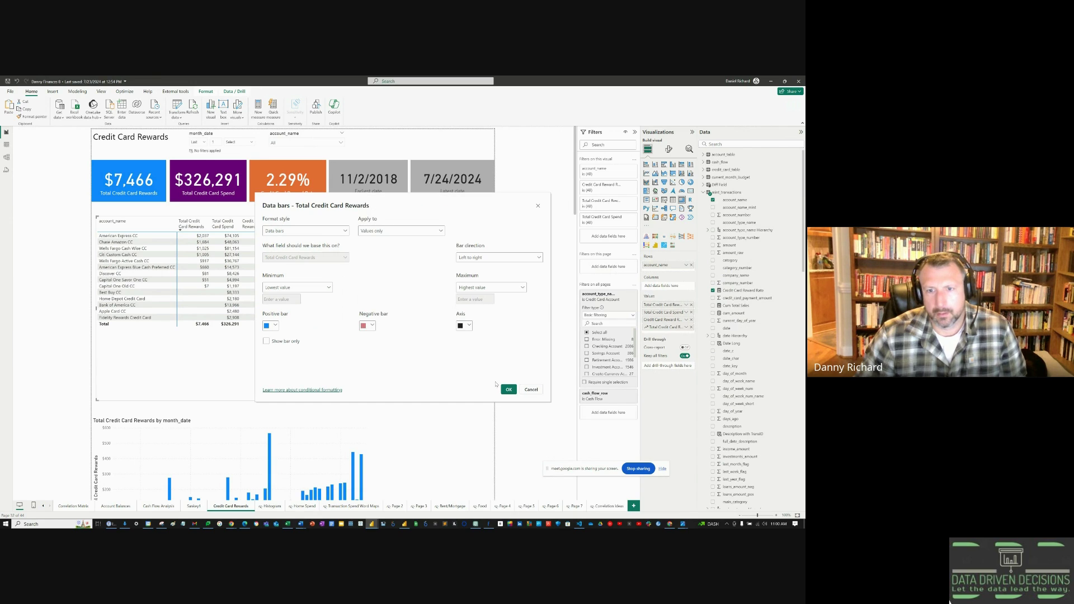
{"action": "left_click", "coordinate": [508, 389]}
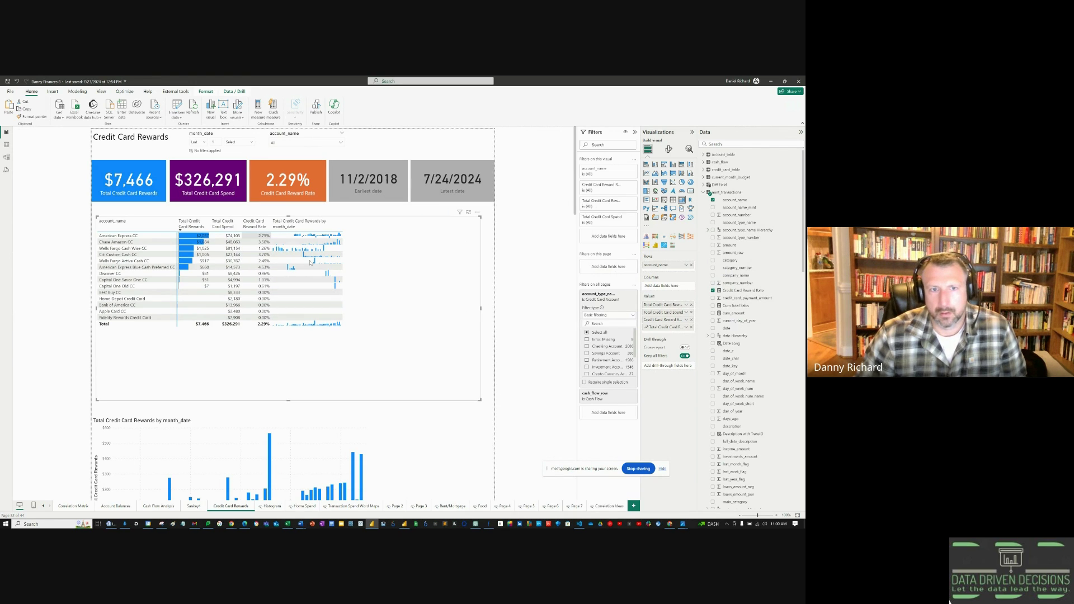
- Add purple data bars to the Total Credit Card Spend column
{"action": "left_click", "coordinate": [686, 313]}
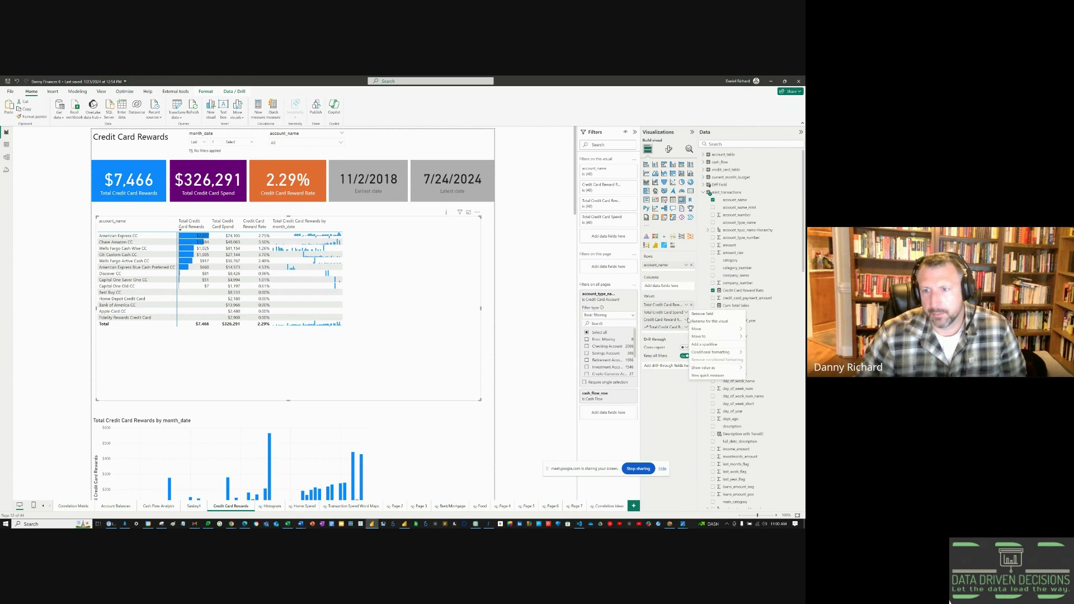
{"action": "mouse_move", "coordinate": [719, 353]}
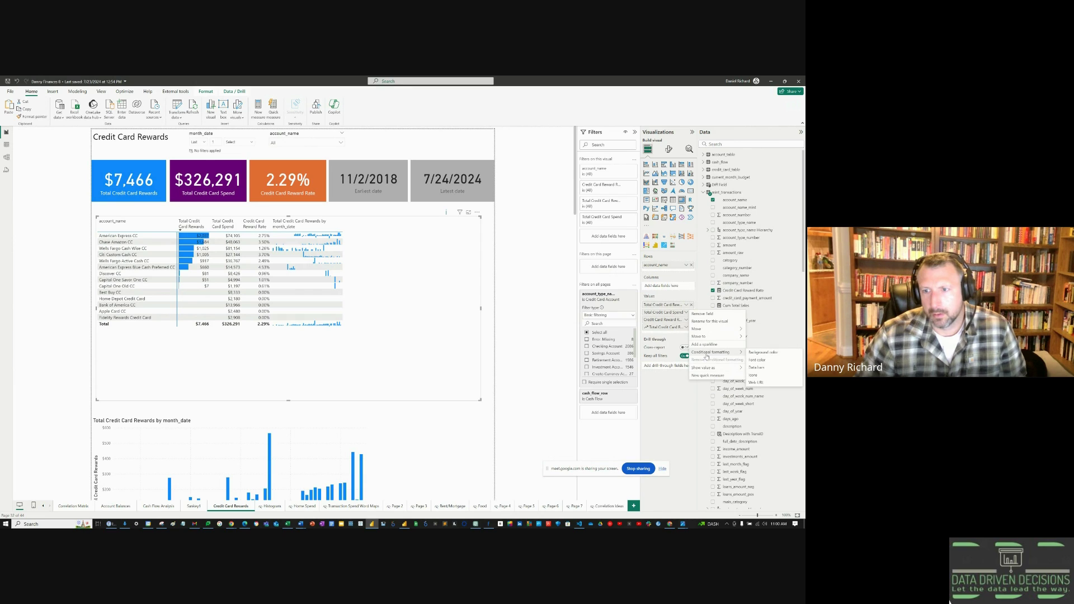
{"action": "left_click", "coordinate": [761, 368]}
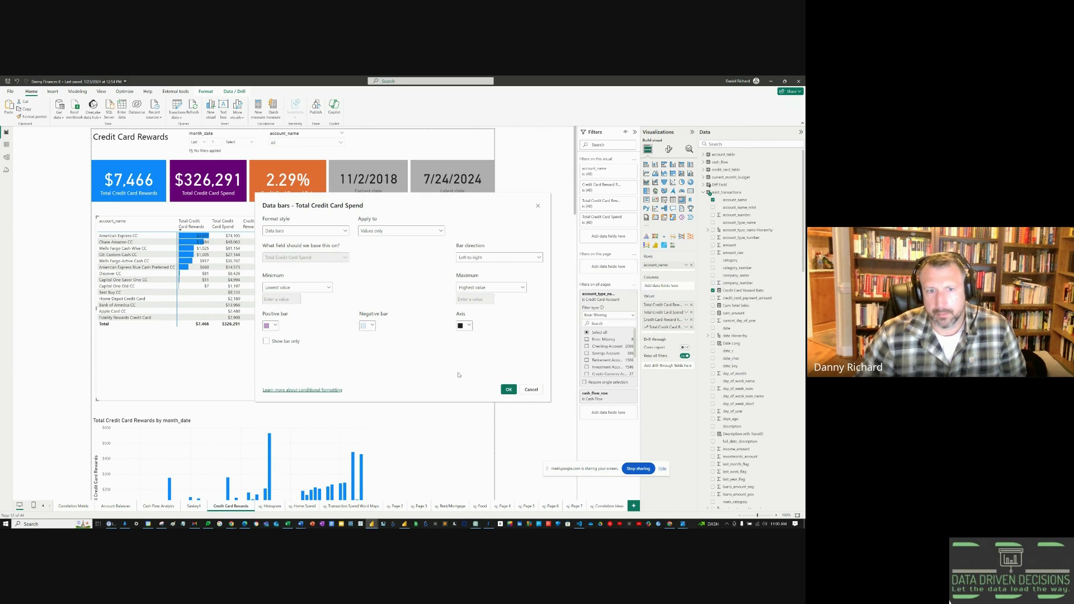
{"action": "left_click", "coordinate": [509, 390]}
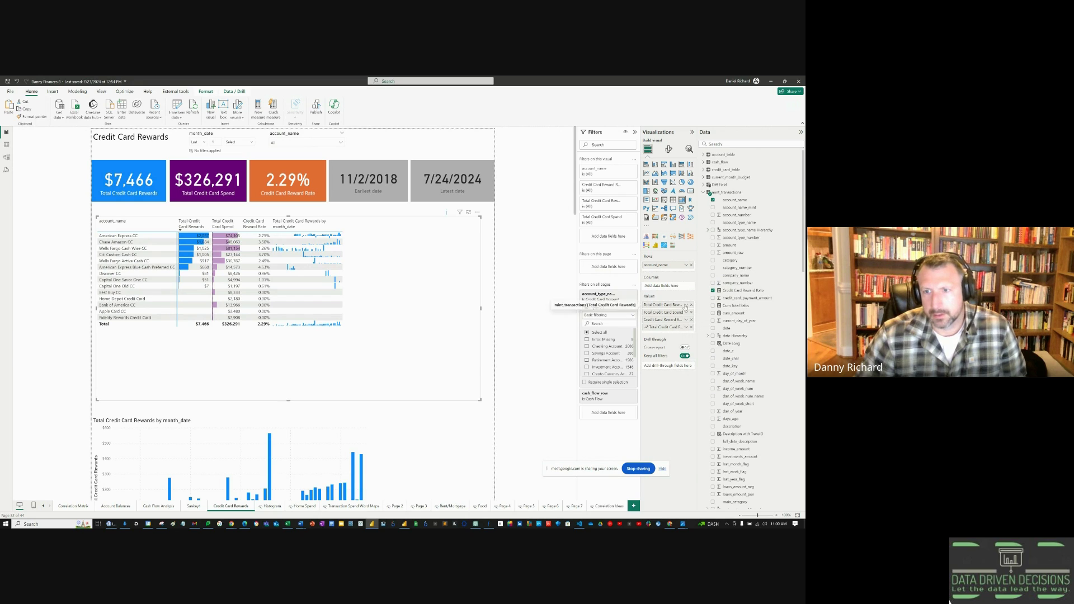
- Recolour the Total Credit Card Rewards positive data bars light blue
{"action": "left_click", "coordinate": [686, 305]}
{"action": "mouse_move", "coordinate": [710, 346]}
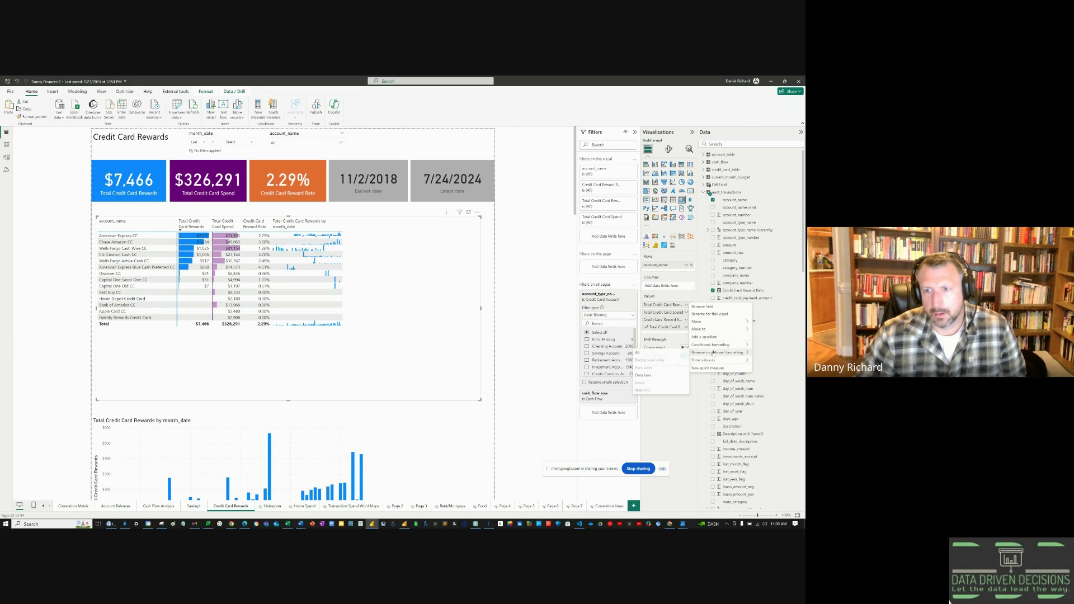
{"action": "left_click", "coordinate": [643, 360]}
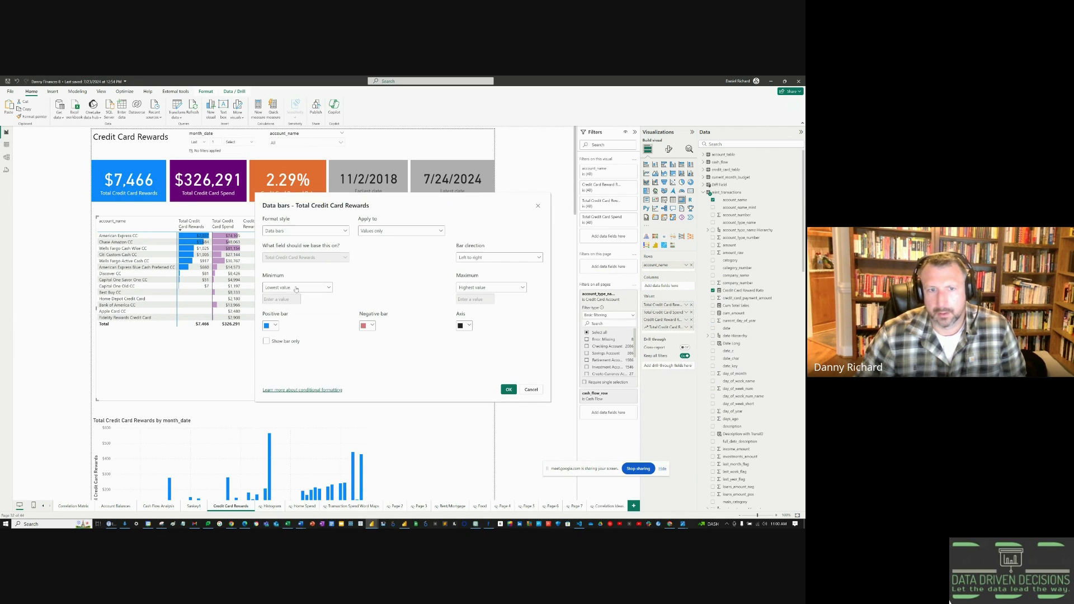
{"action": "left_click", "coordinate": [273, 325]}
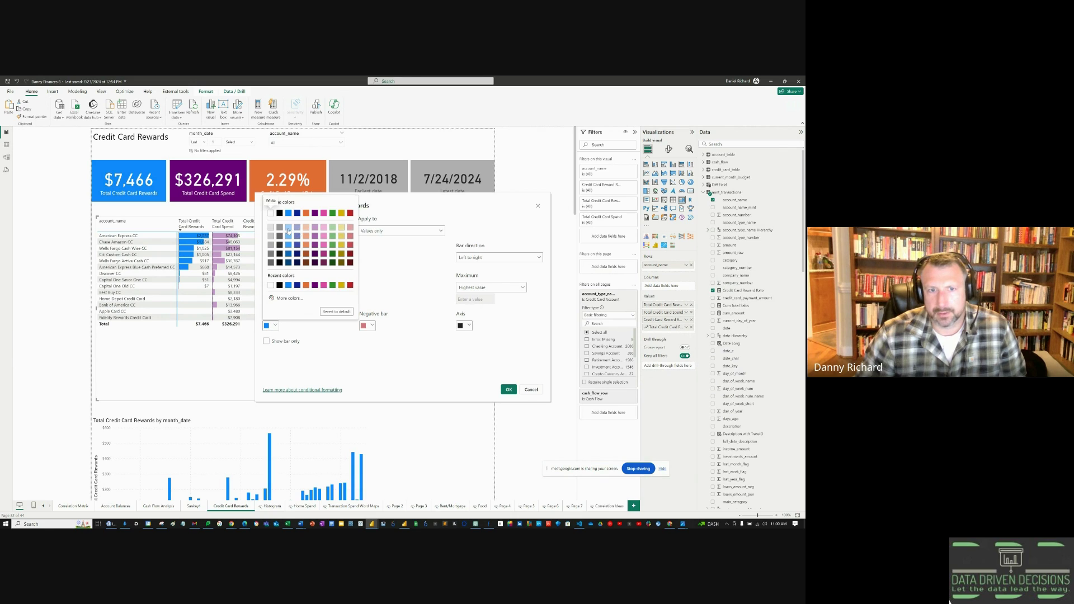
{"action": "left_click", "coordinate": [288, 228]}
{"action": "left_click", "coordinate": [508, 390]}
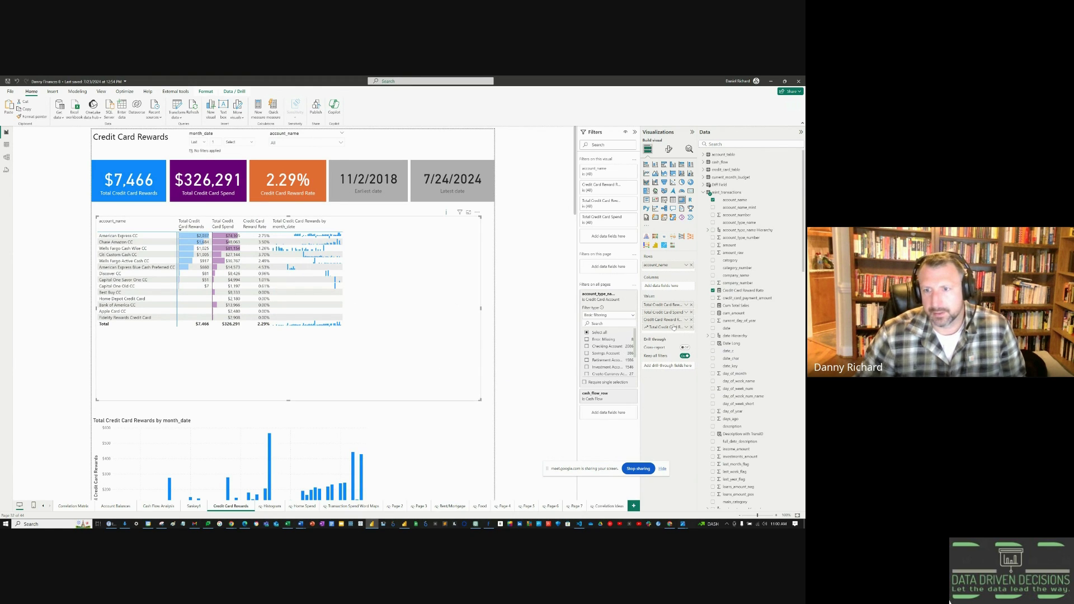
- Add orange data bars to the Credit Card Reward Rate column
{"action": "left_click", "coordinate": [685, 320]}
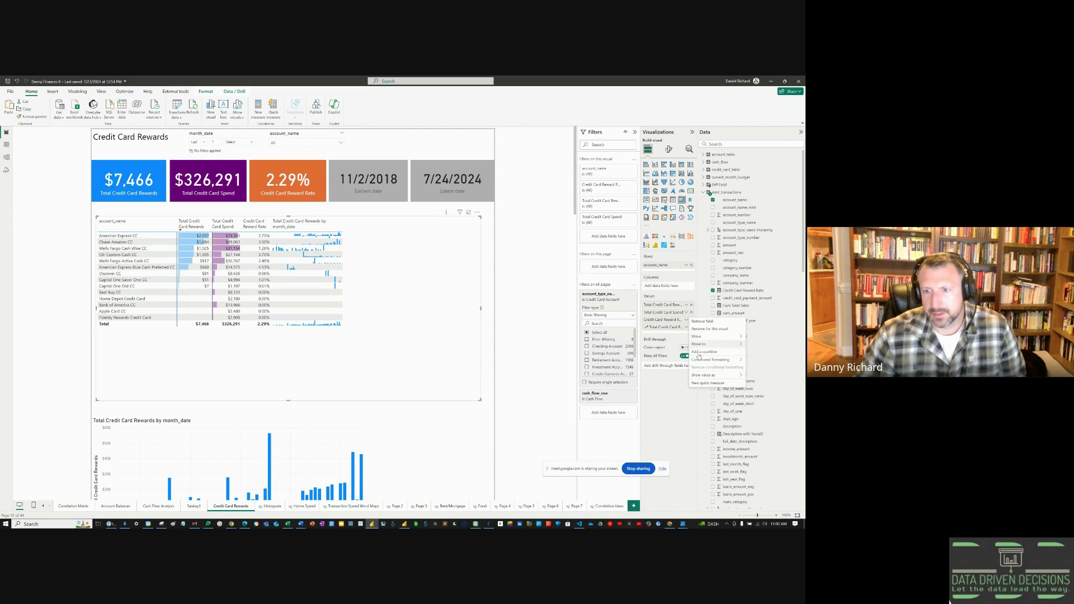
{"action": "mouse_move", "coordinate": [702, 360]}
{"action": "left_click", "coordinate": [763, 360]}
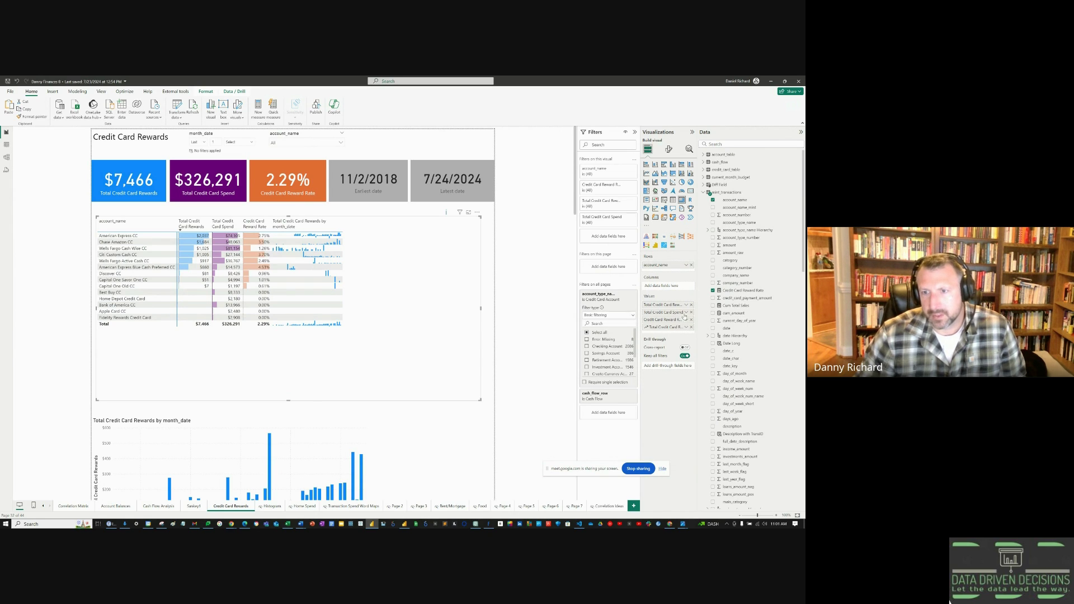
- Add a Total Credit Card Spend sparkline plotted over month_date
{"action": "left_click", "coordinate": [686, 313]}
{"action": "mouse_move", "coordinate": [699, 354]}
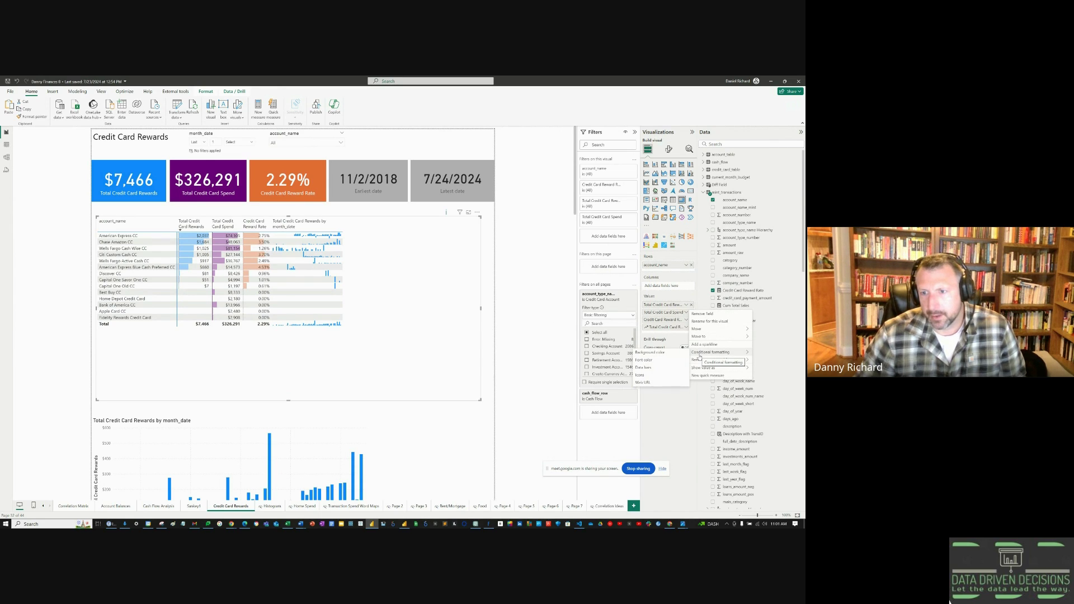
{"action": "left_click", "coordinate": [705, 344]}
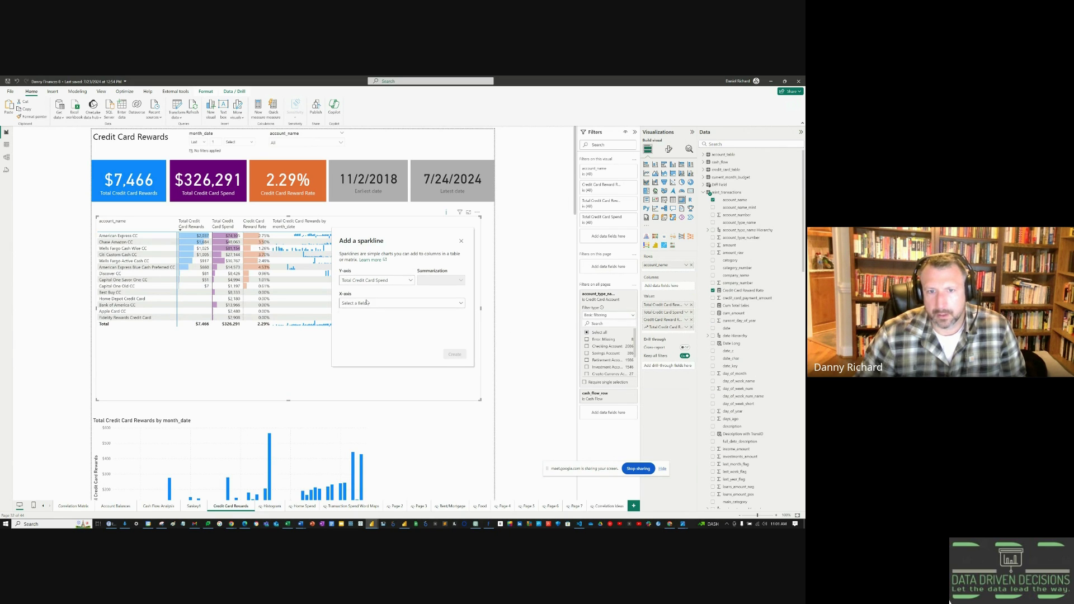
{"action": "left_click", "coordinate": [366, 302]}
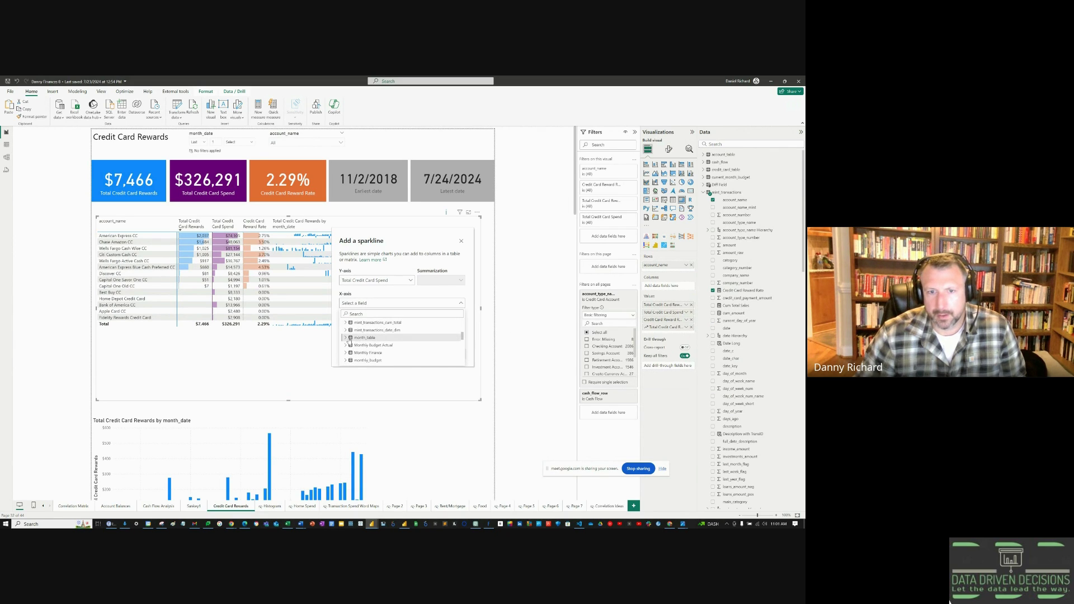
{"action": "left_click", "coordinate": [345, 338]}
{"action": "left_click", "coordinate": [372, 345]}
{"action": "left_click", "coordinate": [428, 354]}
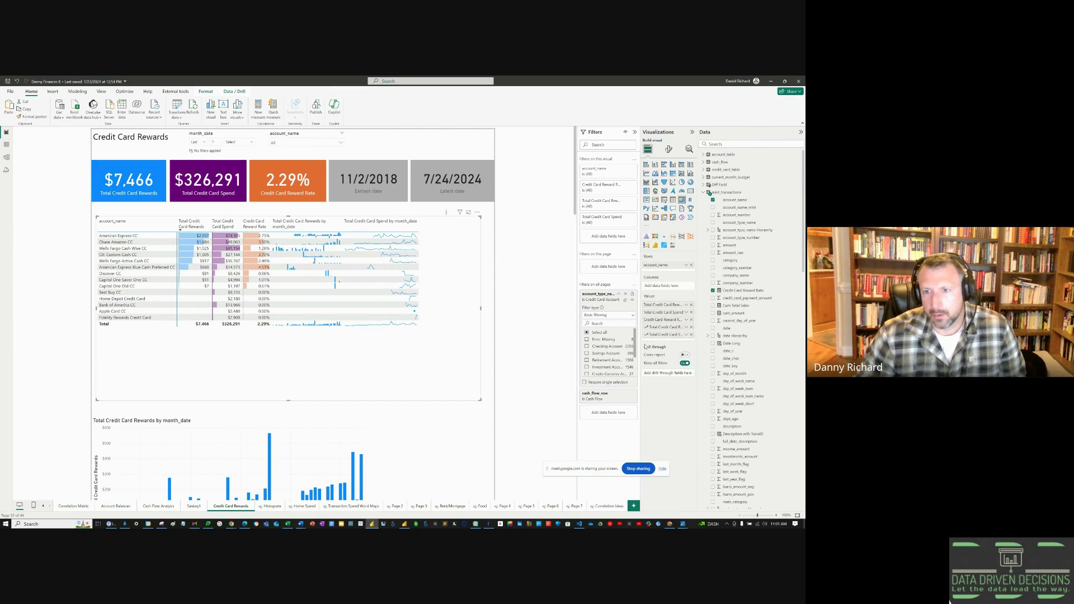
- Start a Credit Card Reward Rate sparkline and choose its month_date x-axis
{"action": "left_click", "coordinate": [686, 320]}
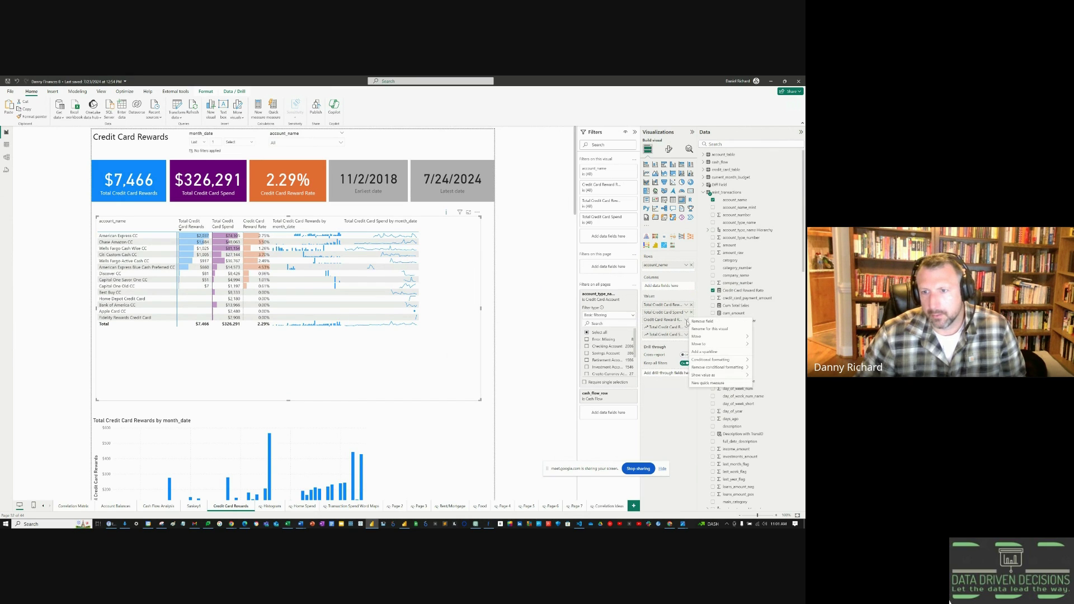
{"action": "left_click", "coordinate": [708, 352]}
{"action": "left_click", "coordinate": [373, 307]}
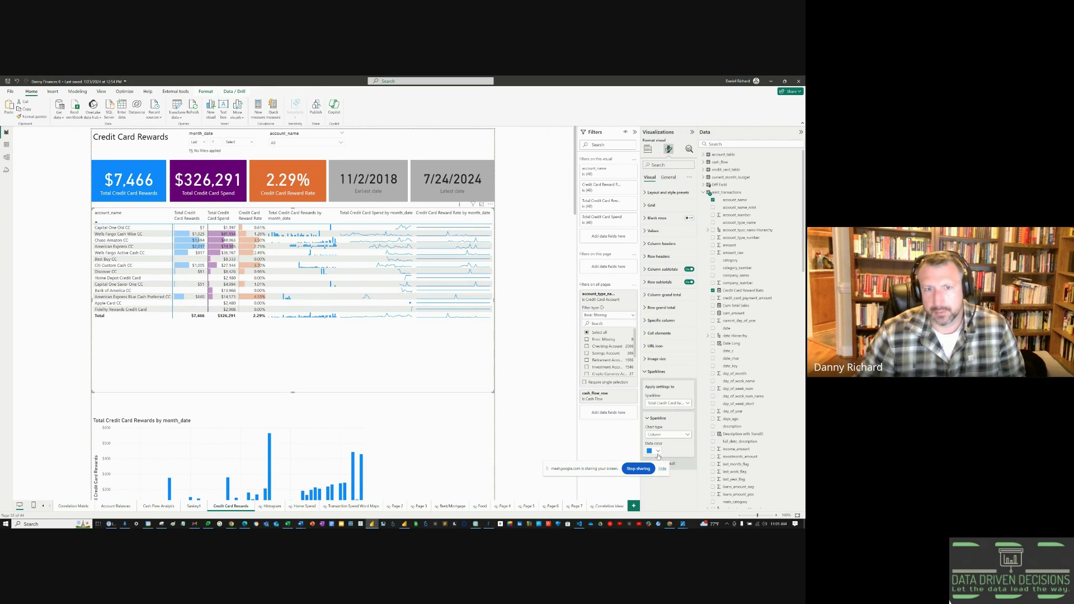
- Show the spend sparklines as purple columns
{"action": "left_click", "coordinate": [669, 434]}
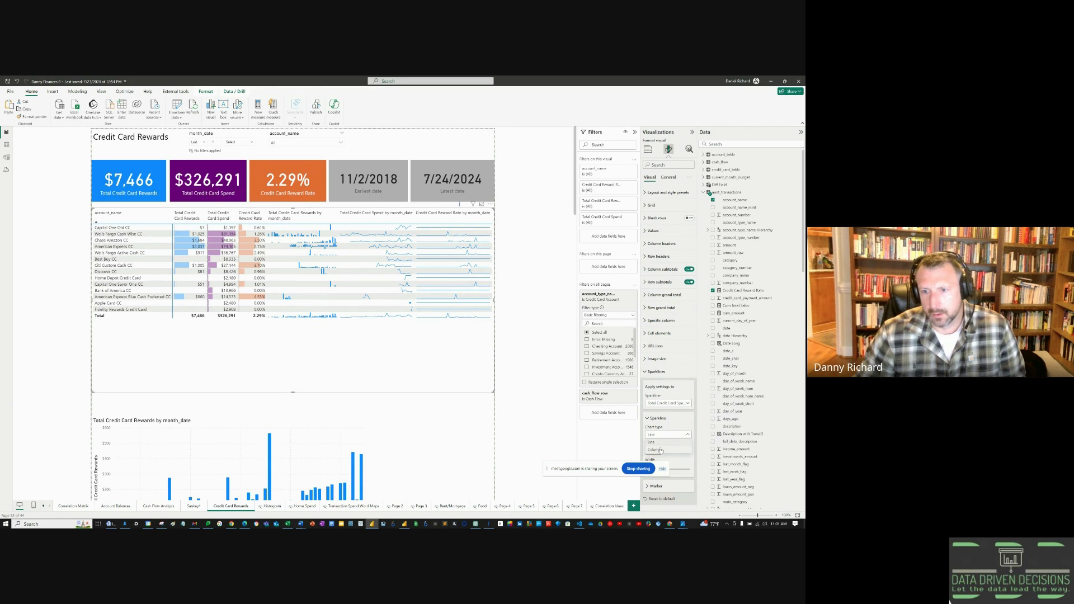
{"action": "left_click", "coordinate": [655, 449]}
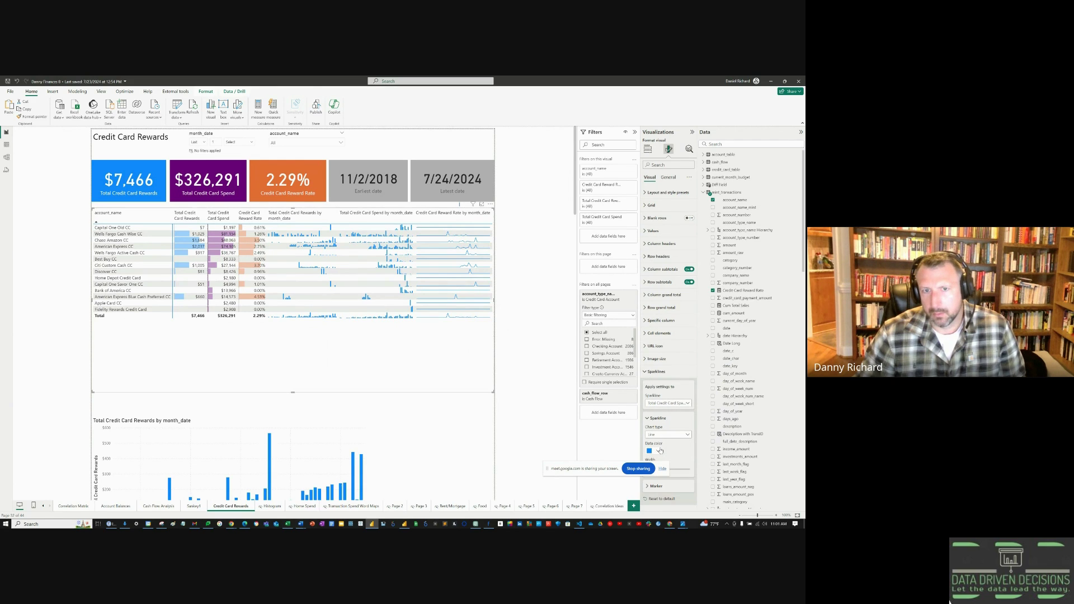
{"action": "left_click", "coordinate": [658, 452]}
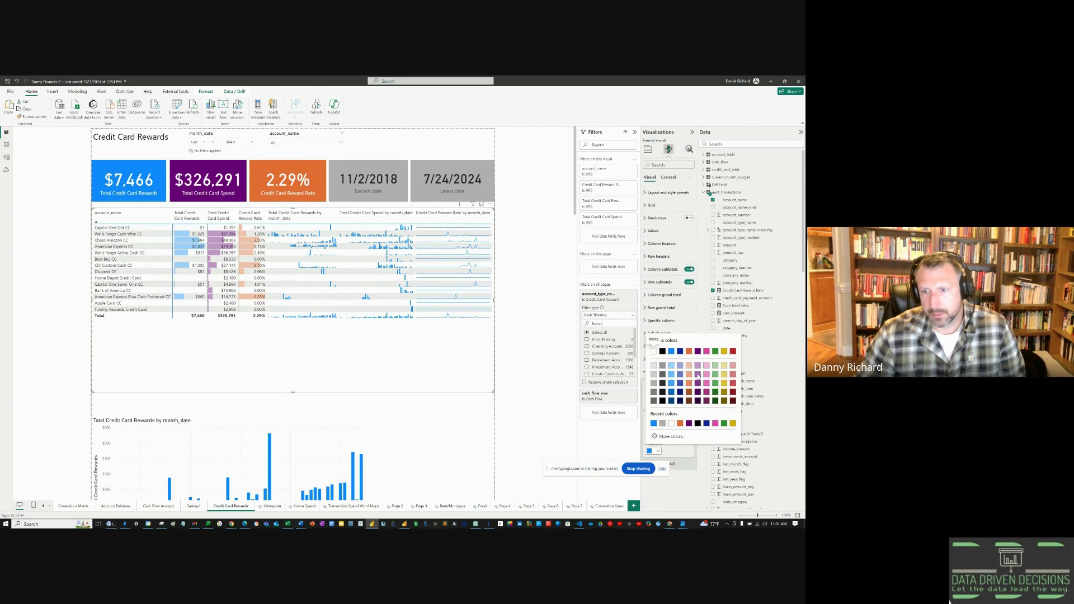
{"action": "left_click", "coordinate": [697, 351]}
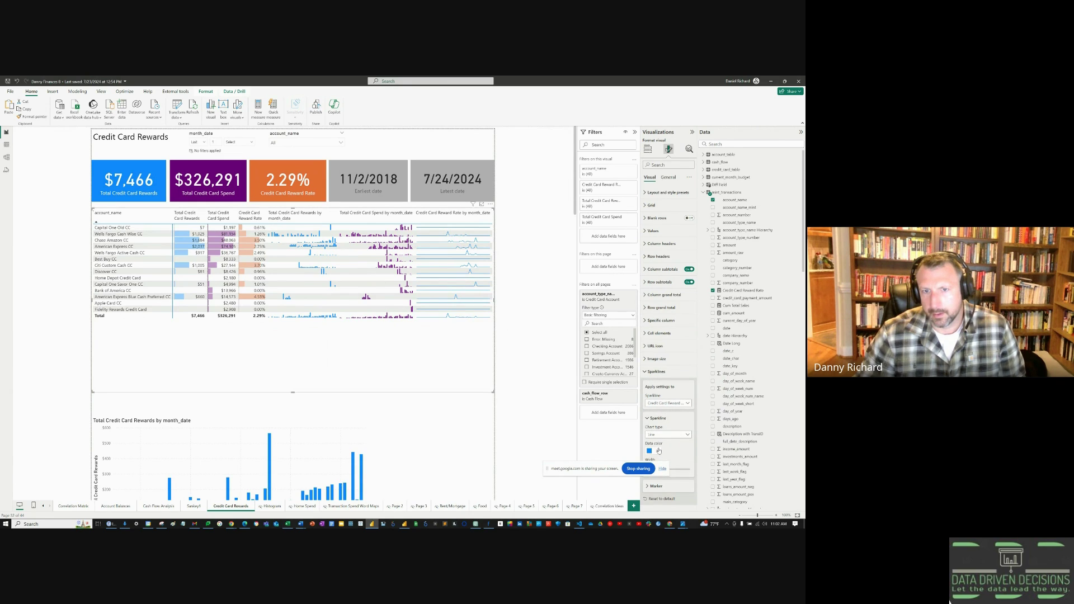
- Colour the reward-rate sparklines orange, sort by reward rate descending, and widen sparkline columns
{"action": "left_click", "coordinate": [658, 451]}
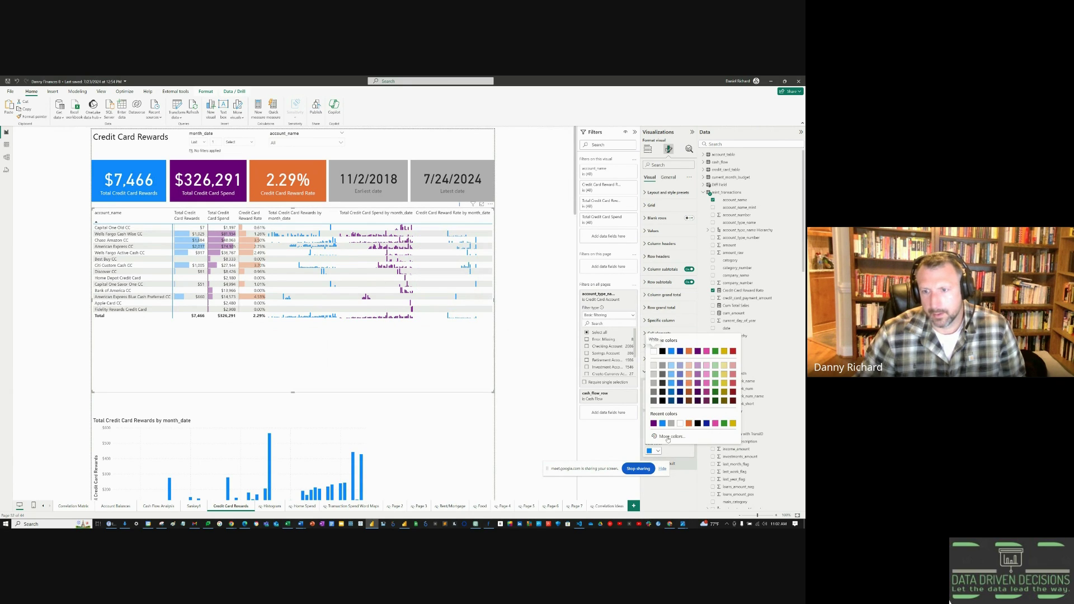
{"action": "left_click", "coordinate": [689, 351]}
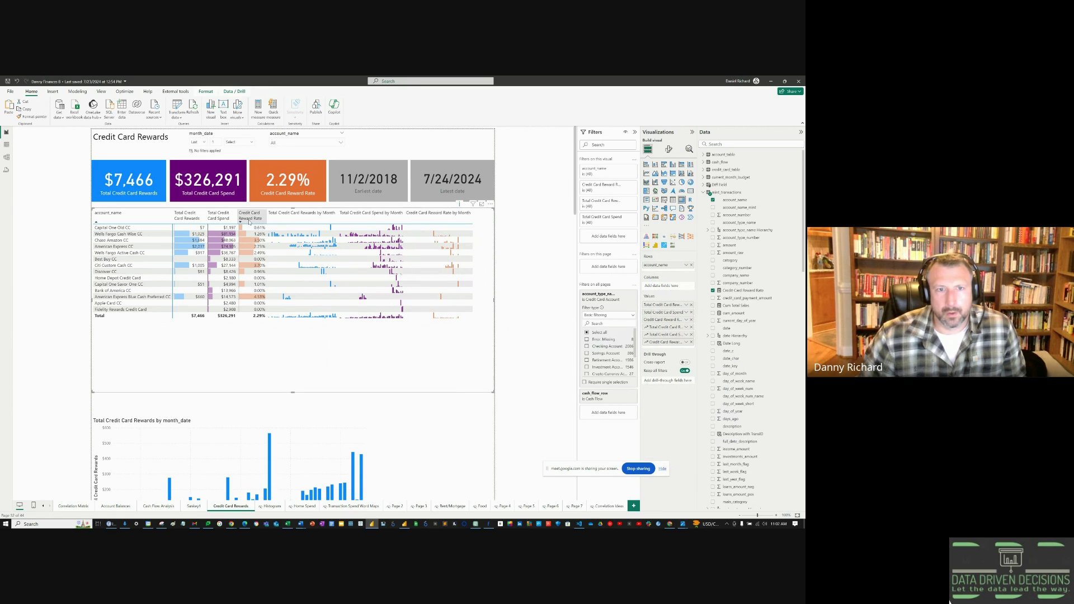
{"action": "left_click", "coordinate": [250, 218]}
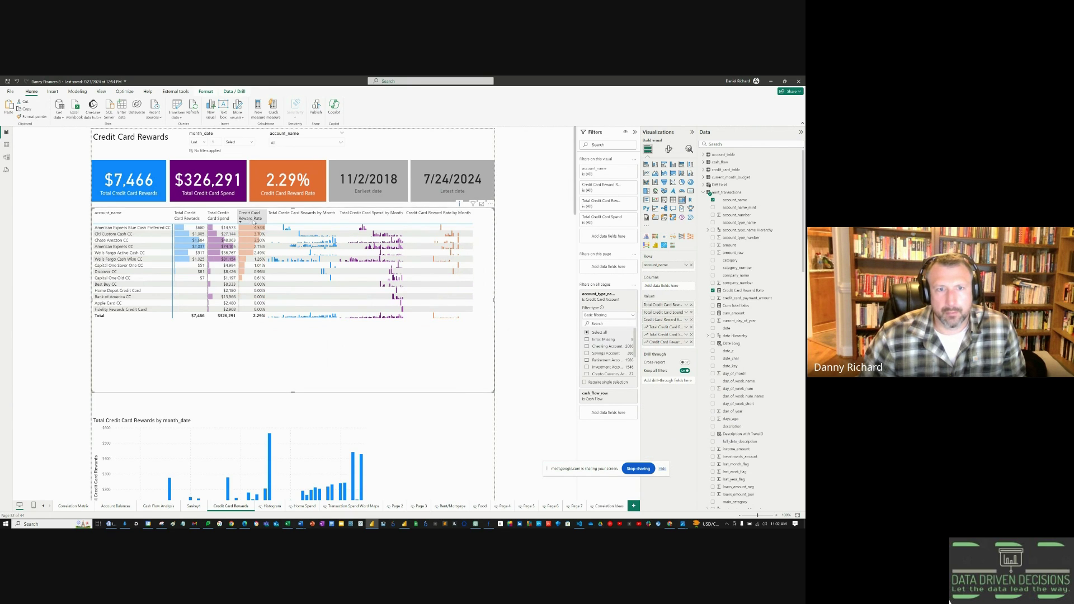
{"action": "double_click", "coordinate": [471, 222]}
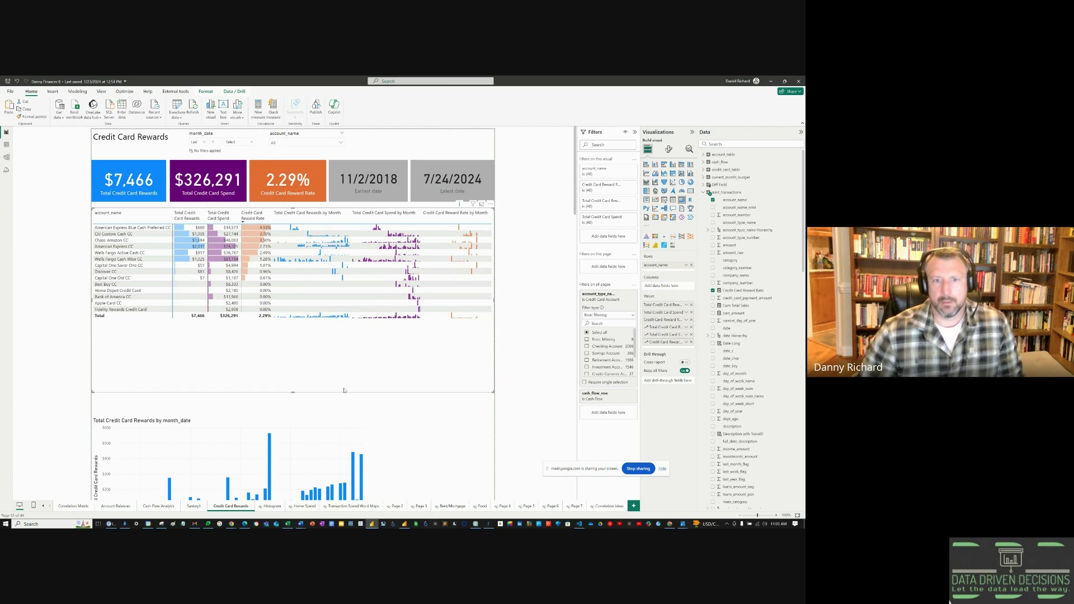
- Shrink the account table's height to fit its rows
{"action": "left_click_drag", "start_coordinate": [294, 393], "coordinate": [296, 330]}
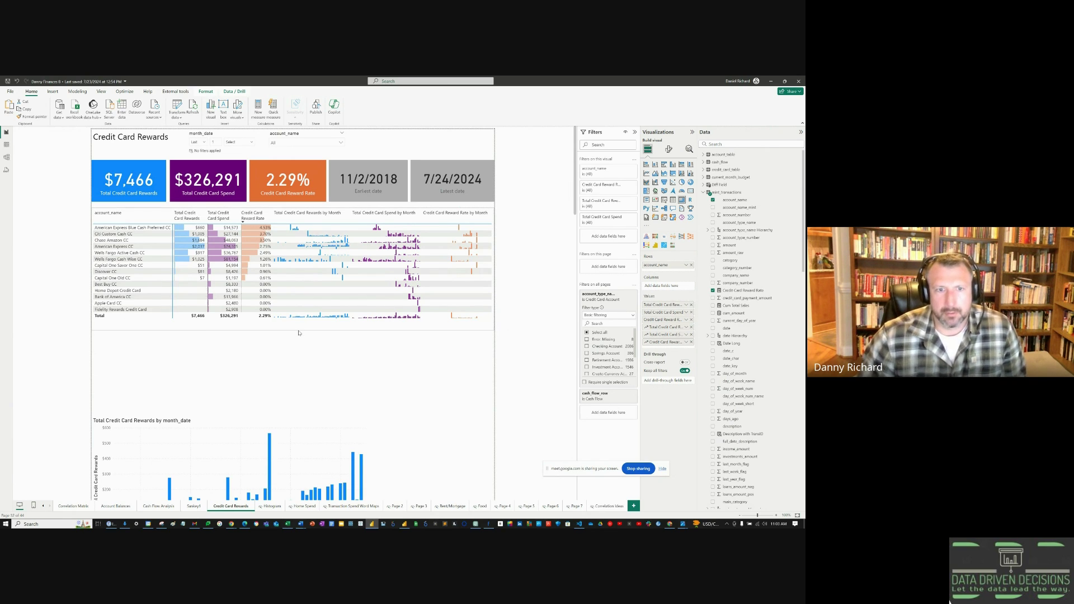
{"action": "left_click", "coordinate": [205, 373]}
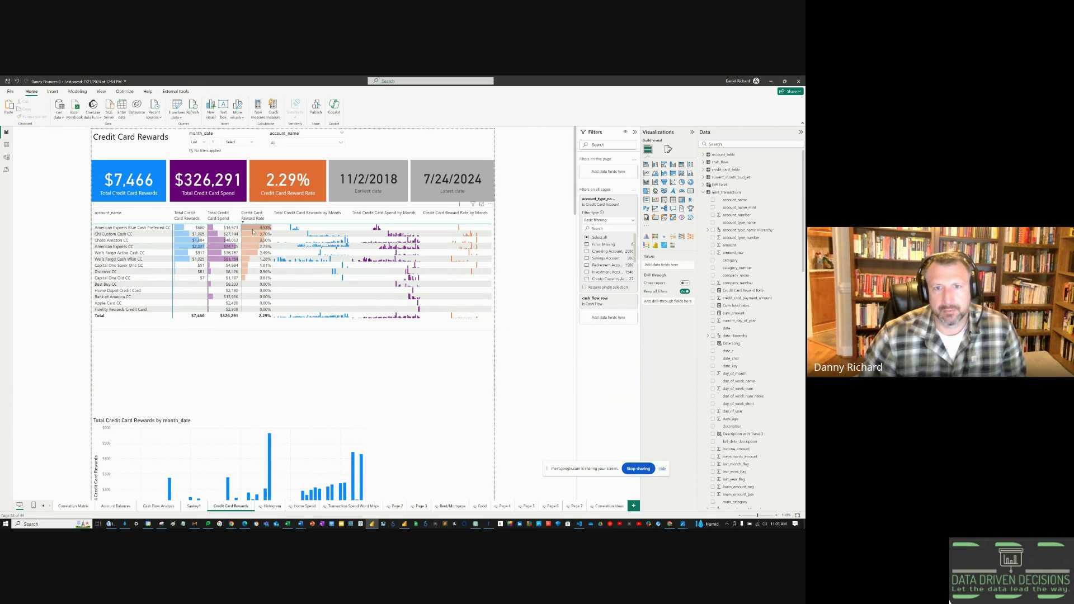
{"action": "key", "text": "Tab"}
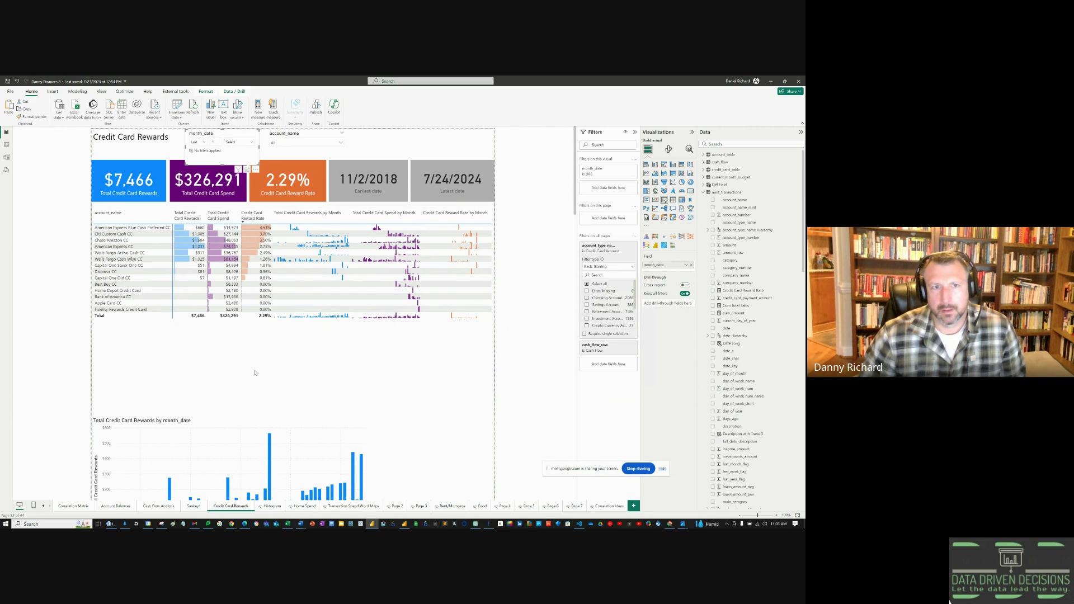
- Test the account slicer with American Express CC, then undo back to all accounts
{"action": "left_click", "coordinate": [285, 143]}
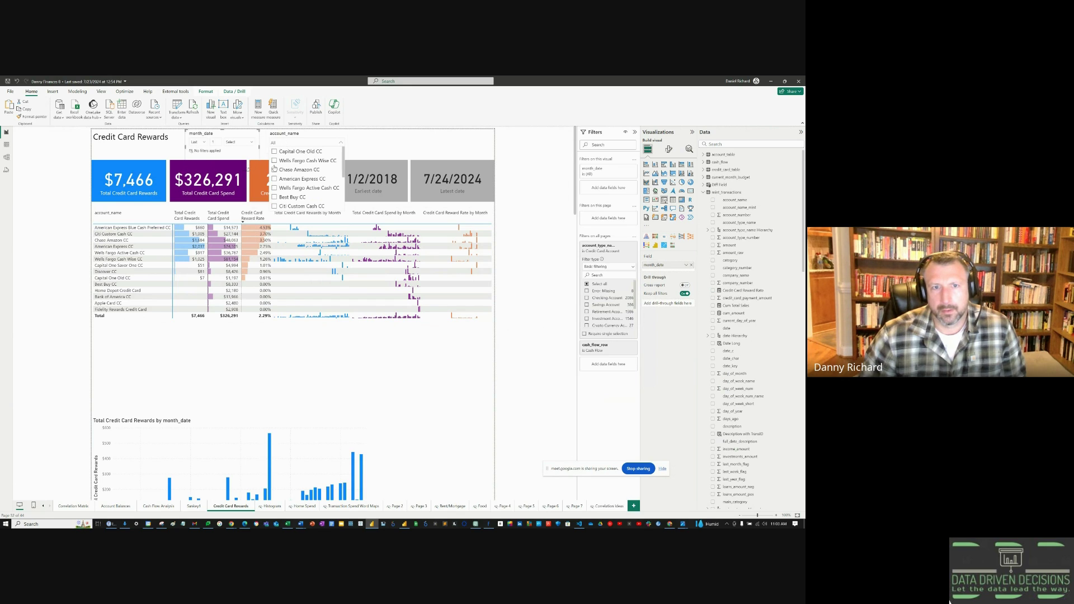
{"action": "left_click", "coordinate": [274, 182]}
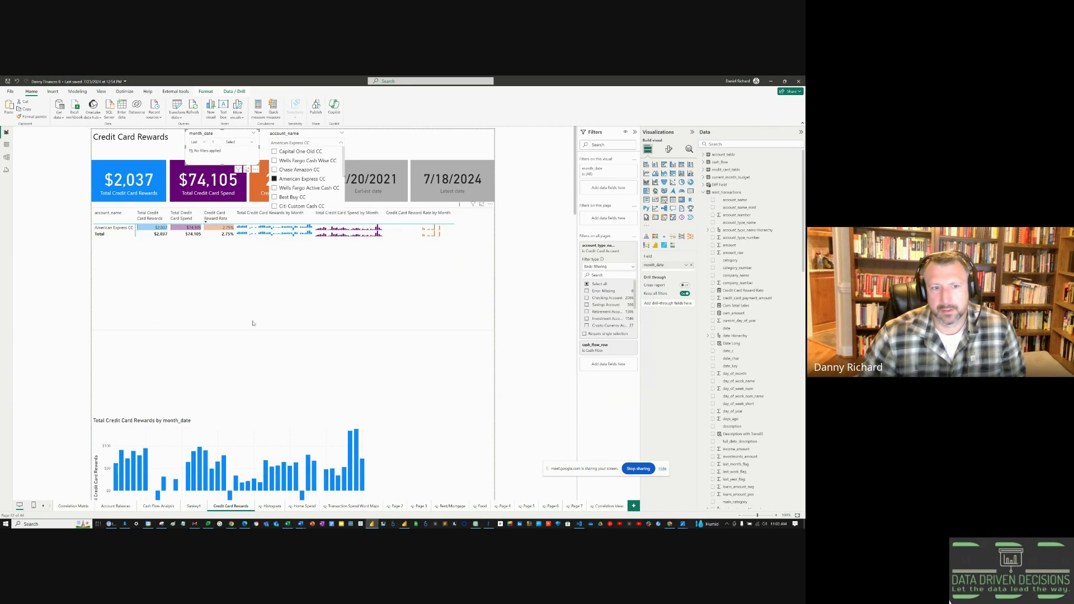
{"action": "key", "text": "ctrl+z"}
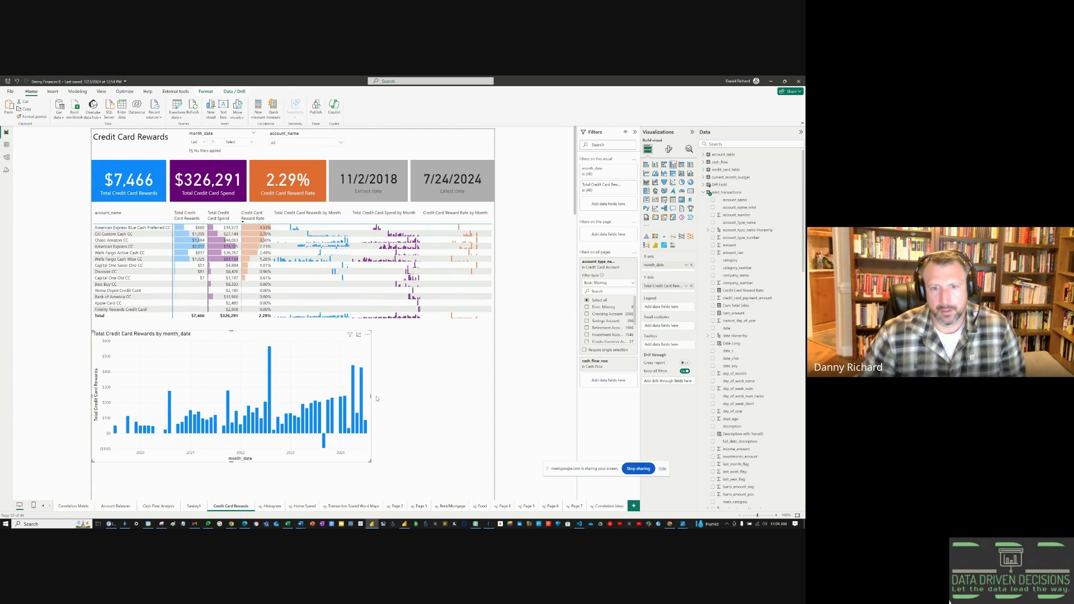
- Move the rewards chart under the table and retitle it ending in 'by Month'
{"action": "left_click_drag", "start_coordinate": [371, 396], "coordinate": [494, 397]}
{"action": "left_click", "coordinate": [668, 149]}
{"action": "left_click", "coordinate": [651, 205]}
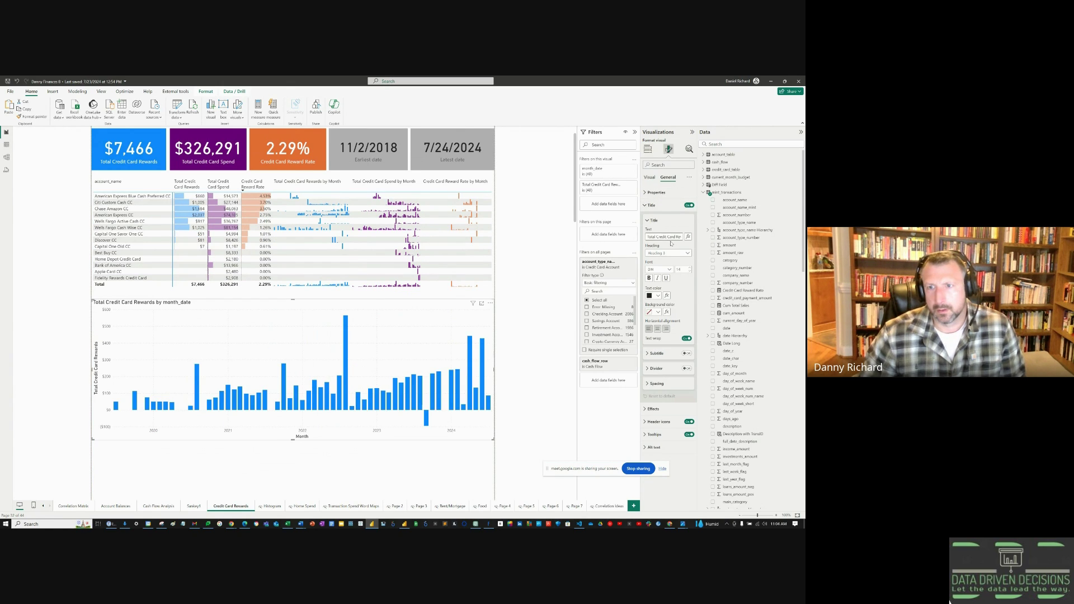
{"action": "left_click", "coordinate": [671, 236]}
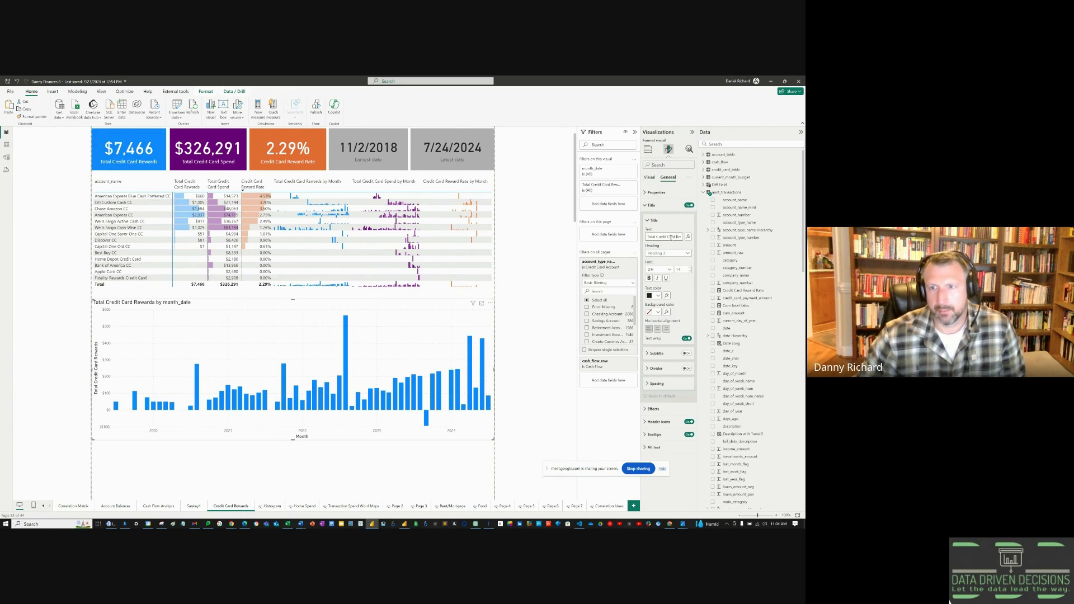
{"action": "key", "text": "Return"}
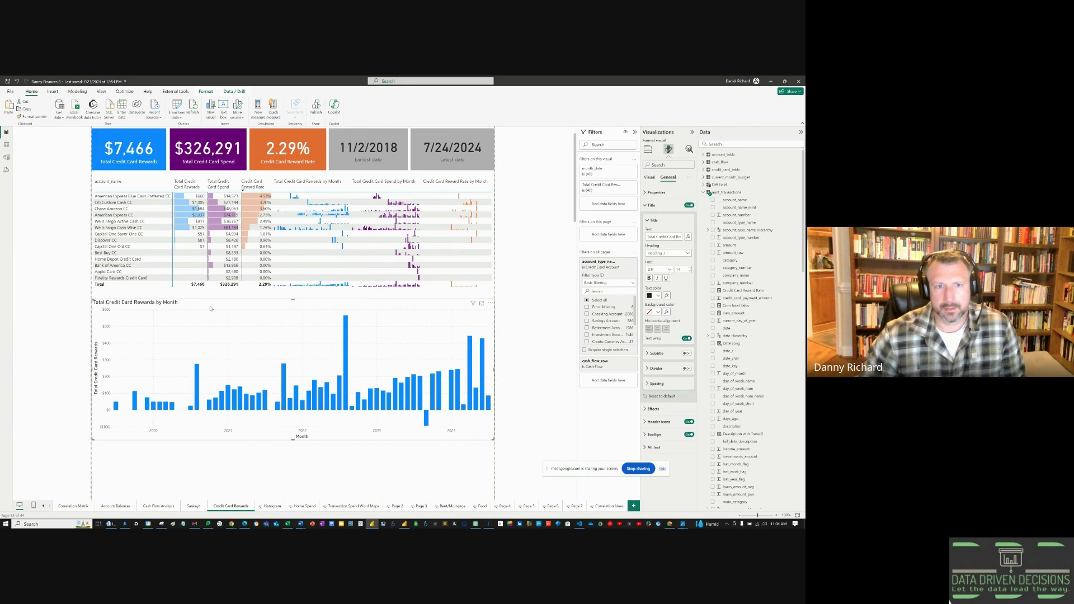
- Duplicate the rewards chart and replace its measure with Total Credit Card Spend
{"action": "key", "text": "ctrl+c"}
{"action": "key", "text": "ctrl+v"}
{"action": "scroll", "coordinate": [213, 380], "scroll_direction": "down", "scroll_amount": 2}
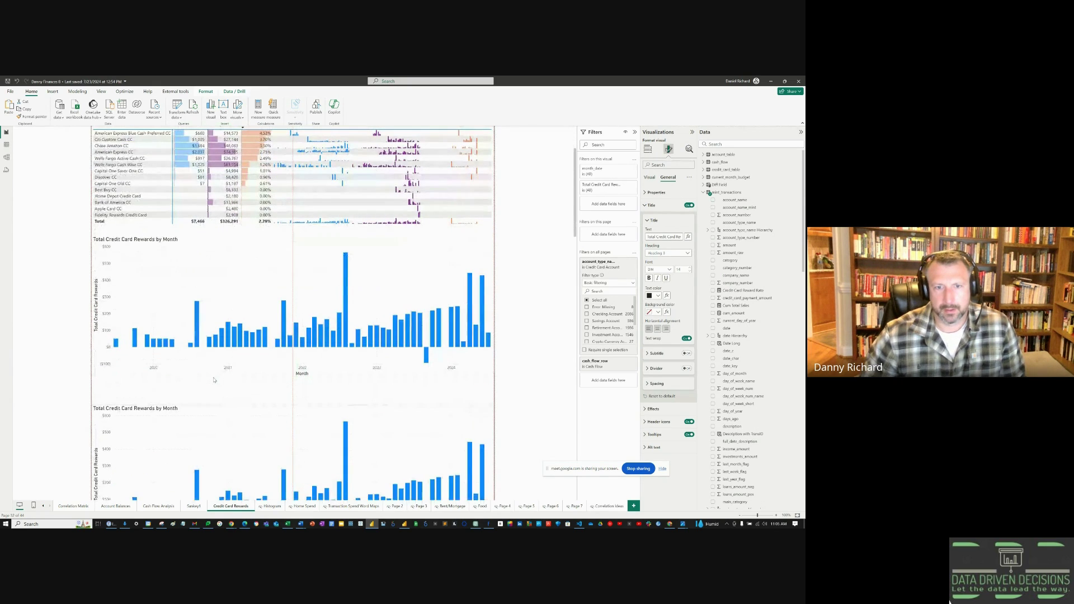
{"action": "left_click", "coordinate": [648, 150]}
{"action": "left_click_drag", "start_coordinate": [667, 285], "coordinate": [596, 286]}
{"action": "scroll", "coordinate": [753, 299], "scroll_direction": "down", "scroll_amount": 5}
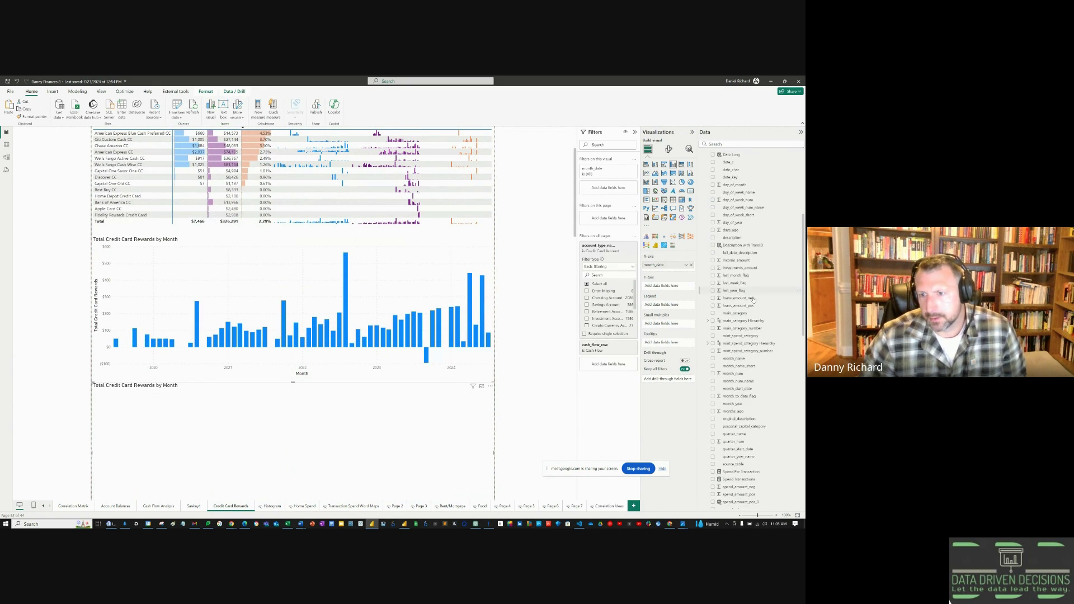
{"action": "scroll", "coordinate": [753, 300], "scroll_direction": "down", "scroll_amount": 3}
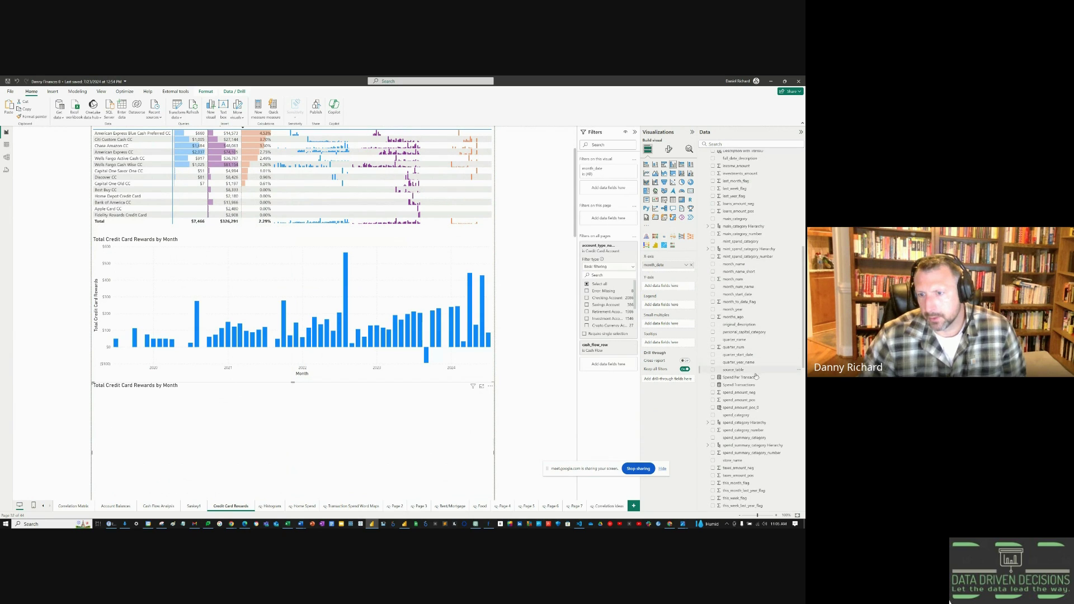
{"action": "scroll", "coordinate": [753, 336], "scroll_direction": "down", "scroll_amount": 3}
{"action": "left_click", "coordinate": [713, 433]}
- Open the spend chart's General title settings for renaming
{"action": "left_click", "coordinate": [669, 150]}
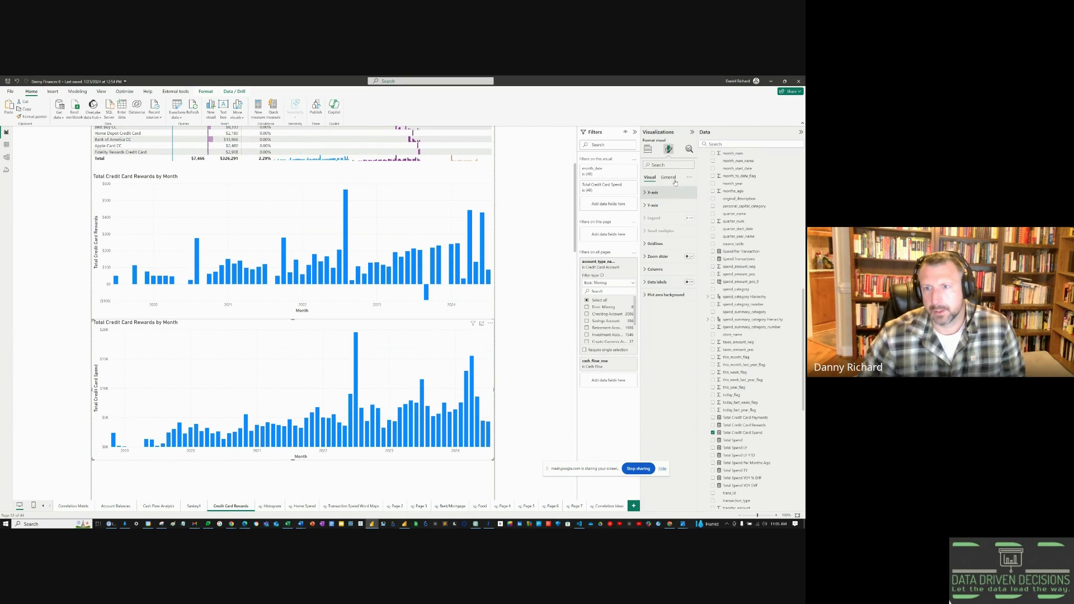
{"action": "left_click", "coordinate": [668, 177]}
{"action": "left_click", "coordinate": [666, 208]}
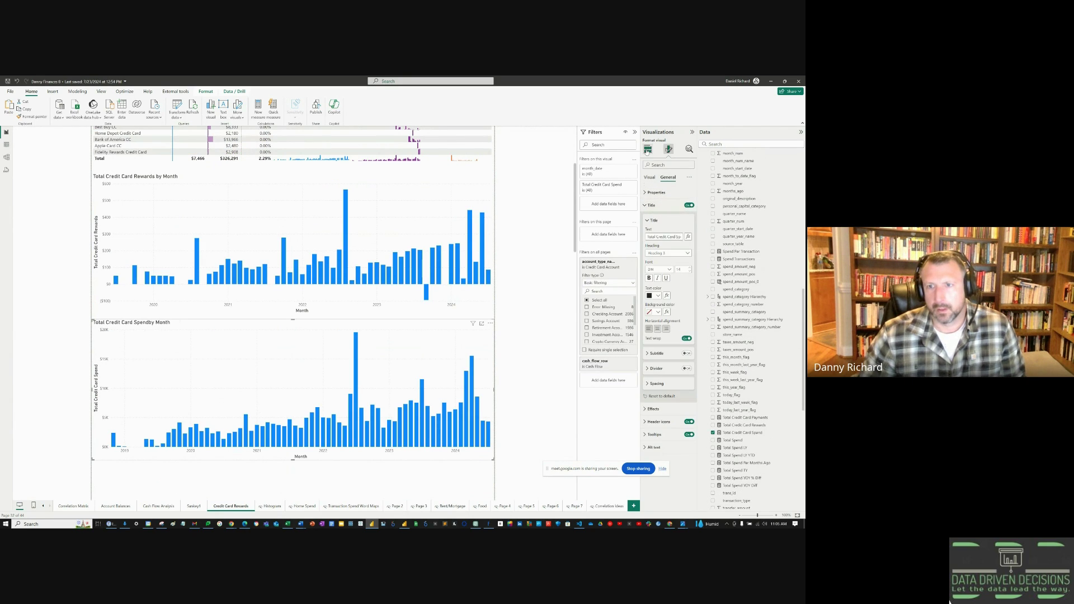
{"action": "left_click", "coordinate": [648, 150]}
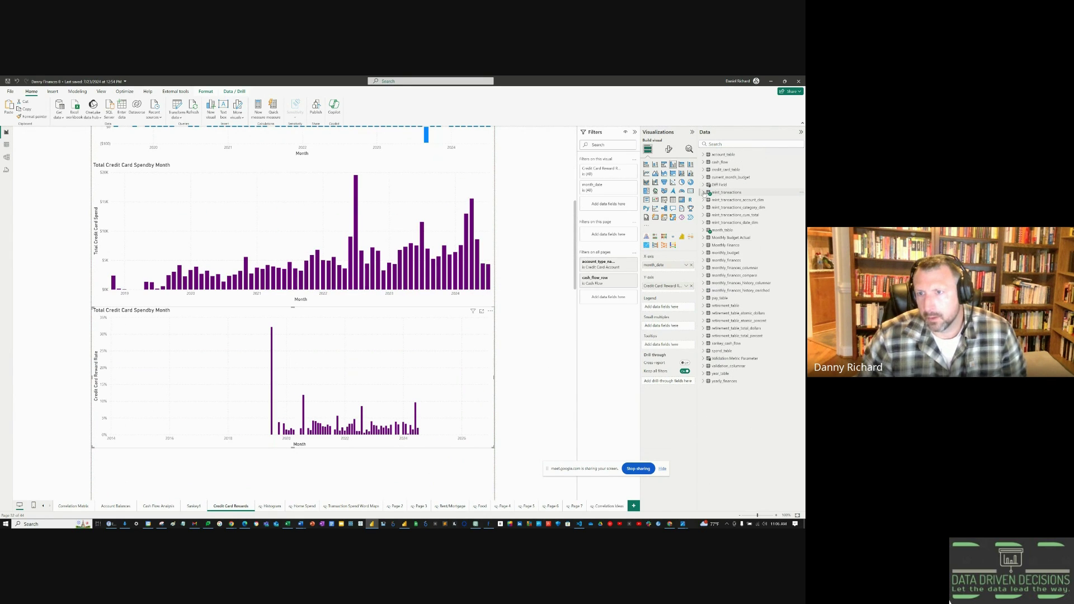
- Add months_ago from month_table and account_type_name from mint_transactions as page-level filters
{"action": "left_click", "coordinate": [704, 230]}
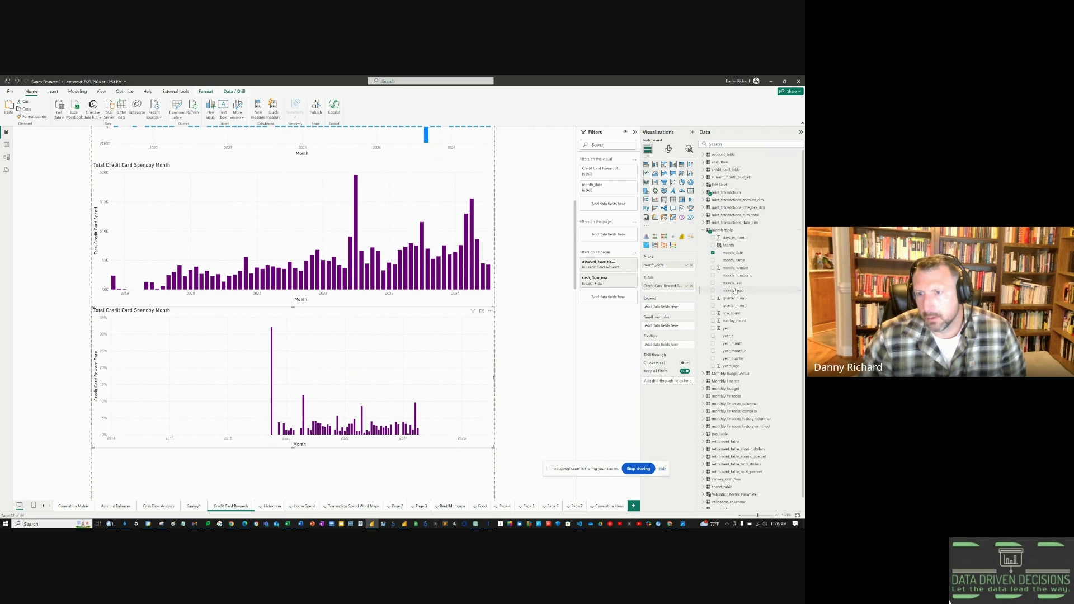
{"action": "left_click_drag", "start_coordinate": [733, 291], "coordinate": [608, 234]}
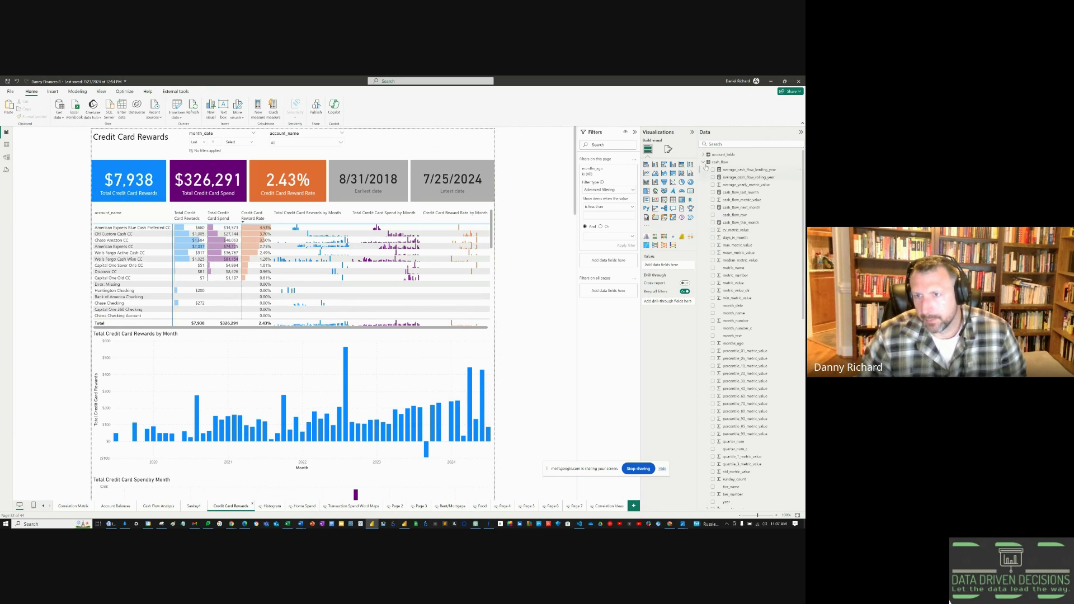
{"action": "left_click", "coordinate": [721, 192]}
{"action": "left_click_drag", "start_coordinate": [738, 223], "coordinate": [600, 268]}
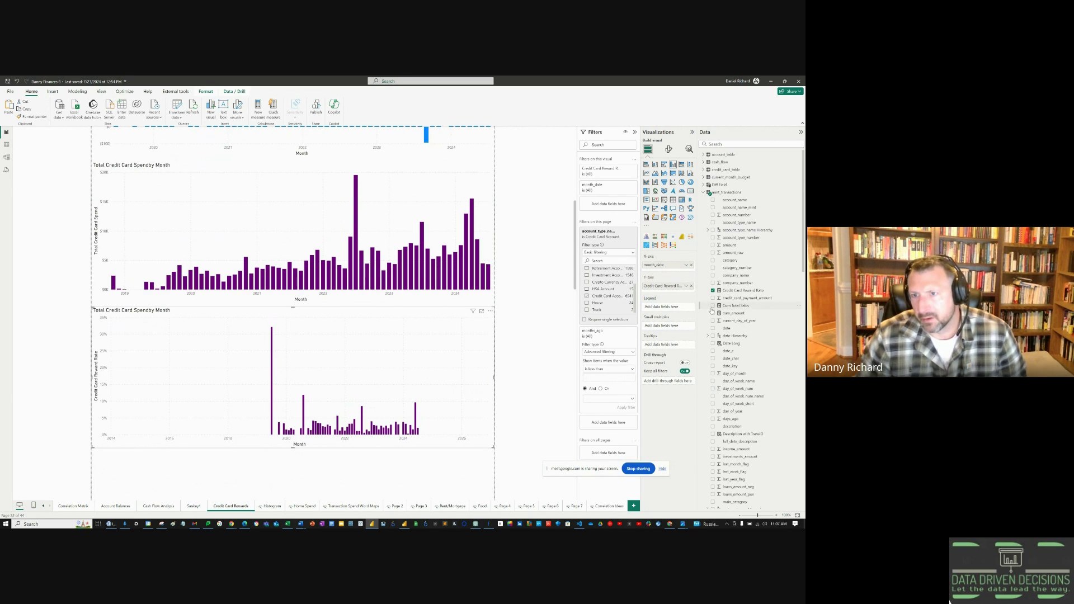
- Set the months_ago page filter to 'is greater than or equal to' 0
{"action": "left_click", "coordinate": [704, 192]}
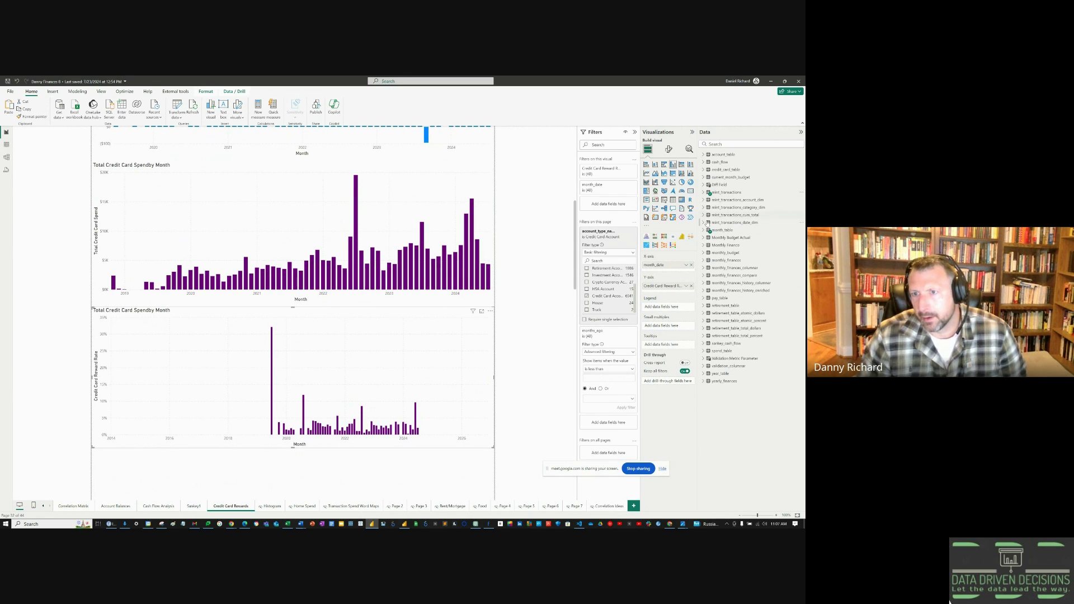
{"action": "left_click", "coordinate": [709, 230]}
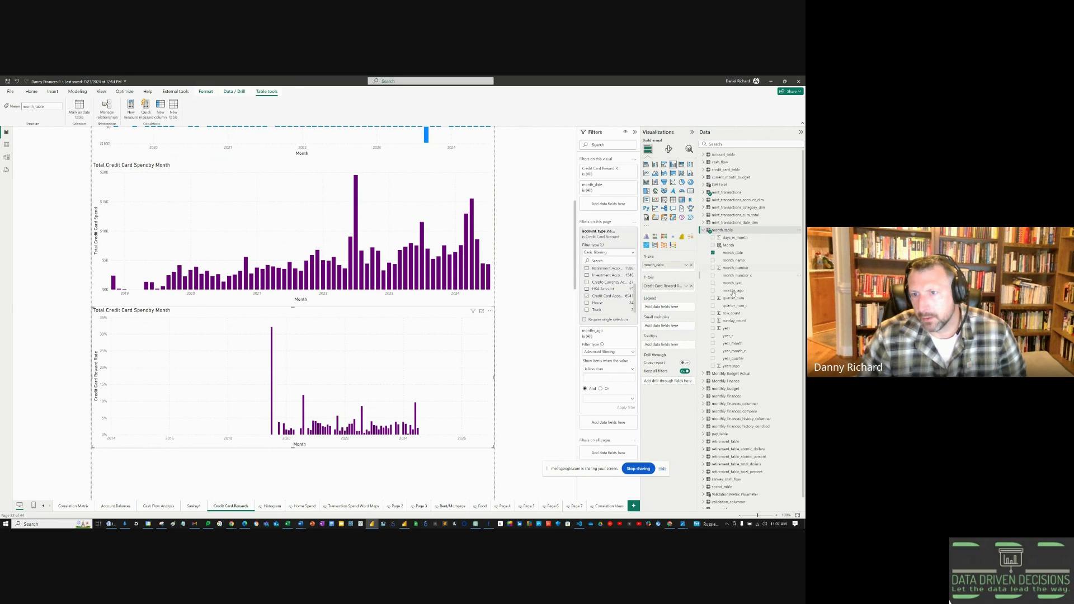
{"action": "left_click", "coordinate": [608, 370]}
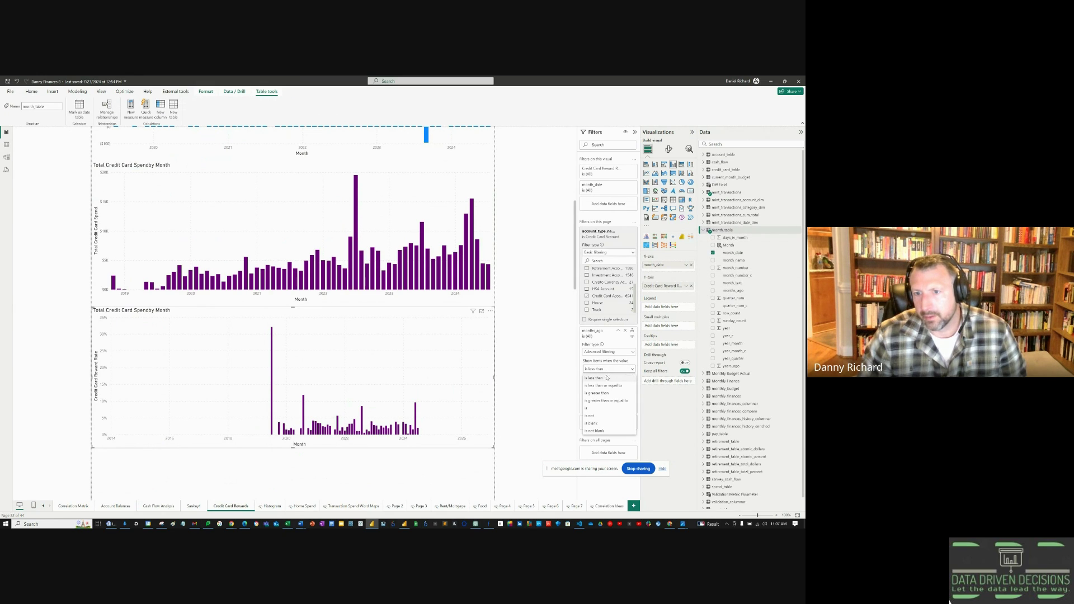
{"action": "left_click", "coordinate": [605, 400]}
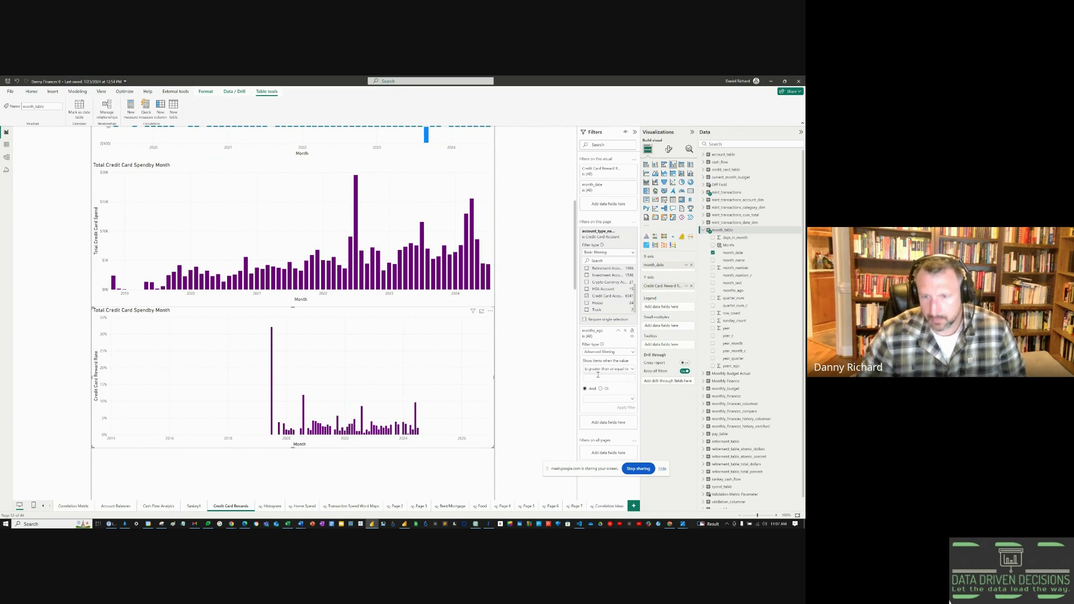
{"action": "type", "text": "0"}
{"action": "key", "text": "Return"}
{"action": "left_click", "coordinate": [669, 149]}
- Retitle the third chart 'Credit Card Rewards Rate by Month'
{"action": "left_click", "coordinate": [652, 205]}
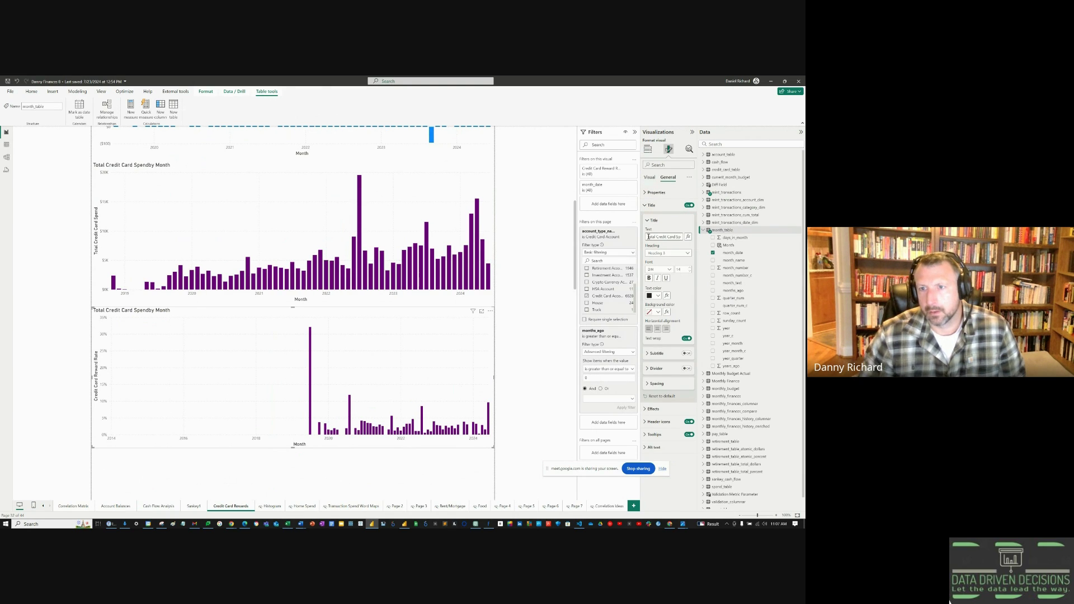
{"action": "key", "text": "ctrl+a"}
{"action": "key", "text": "ctrl+v"}
{"action": "left_click", "coordinate": [648, 149]}
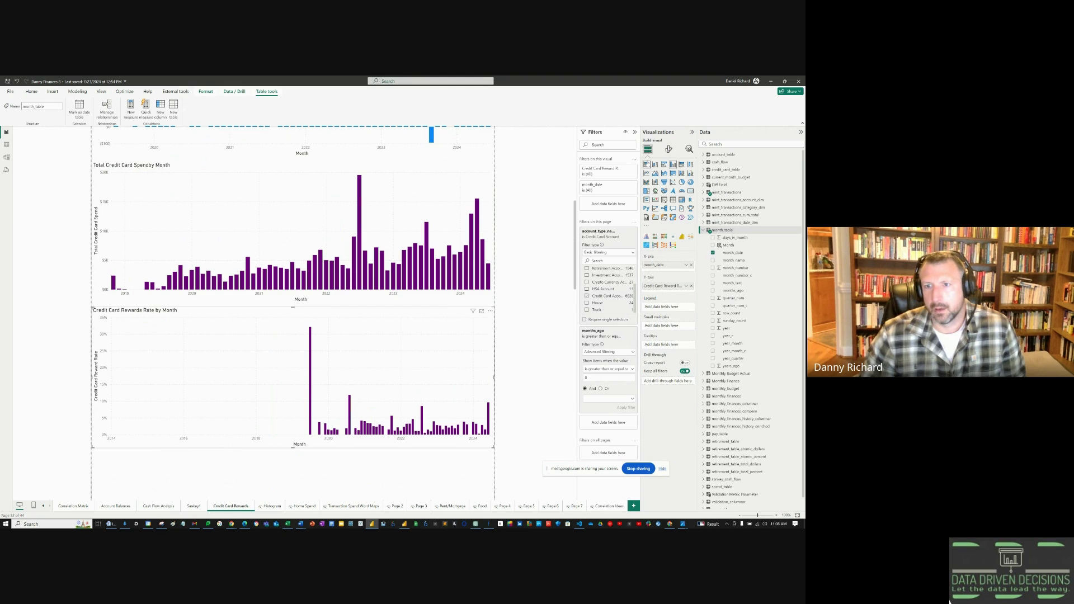
- Colour the rate chart's columns orange
{"action": "left_click", "coordinate": [669, 150]}
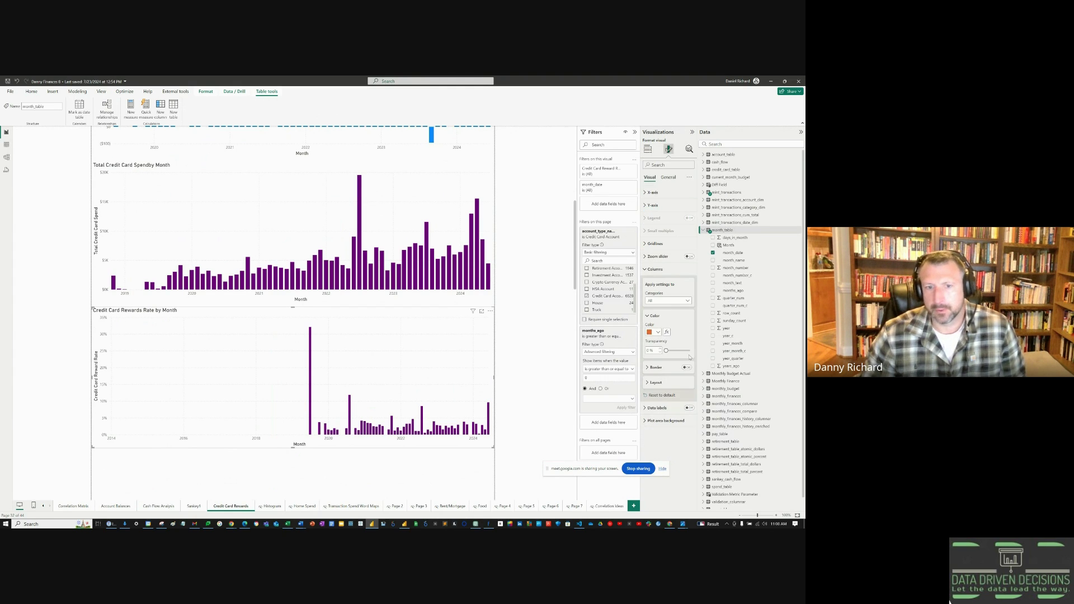
{"action": "left_click", "coordinate": [647, 149]}
{"action": "scroll", "coordinate": [303, 146], "scroll_direction": "up", "scroll_amount": 5}
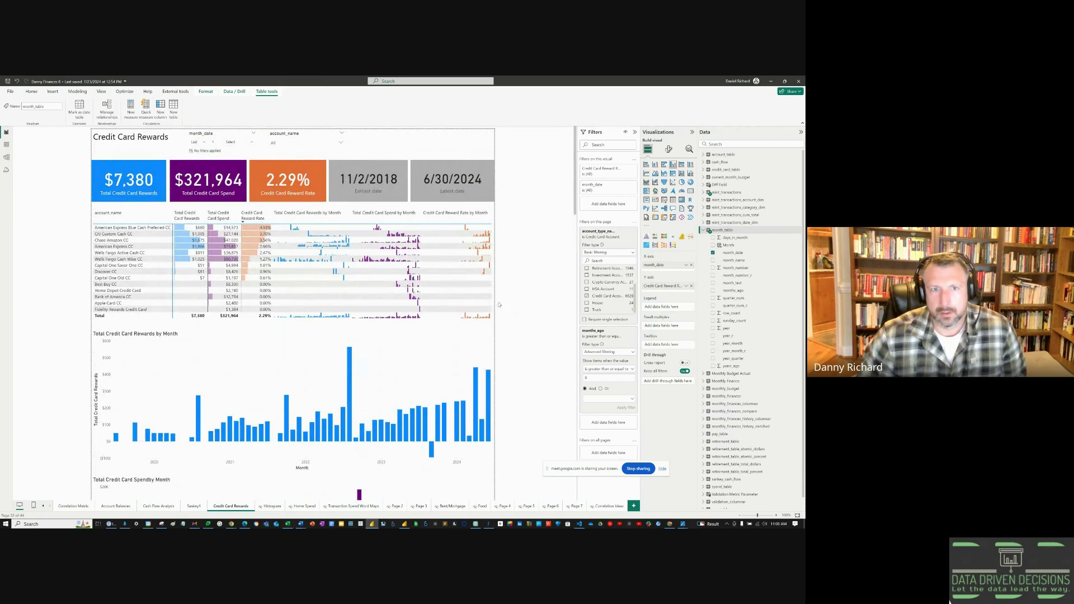
{"action": "left_click", "coordinate": [302, 146]}
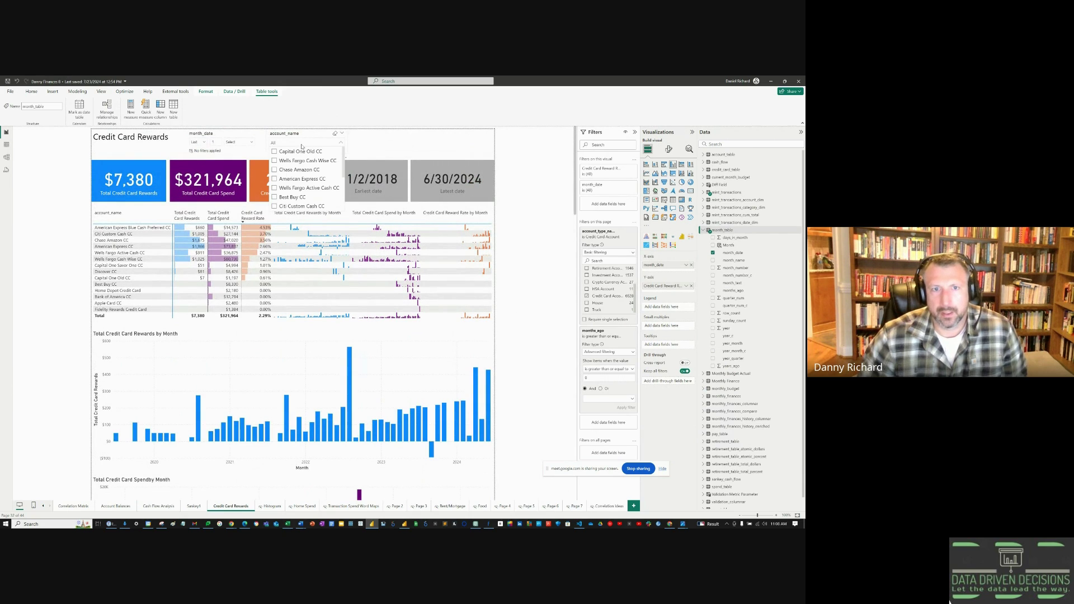
{"action": "left_click", "coordinate": [278, 179]}
{"action": "scroll", "coordinate": [388, 370], "scroll_direction": "down", "scroll_amount": 5}
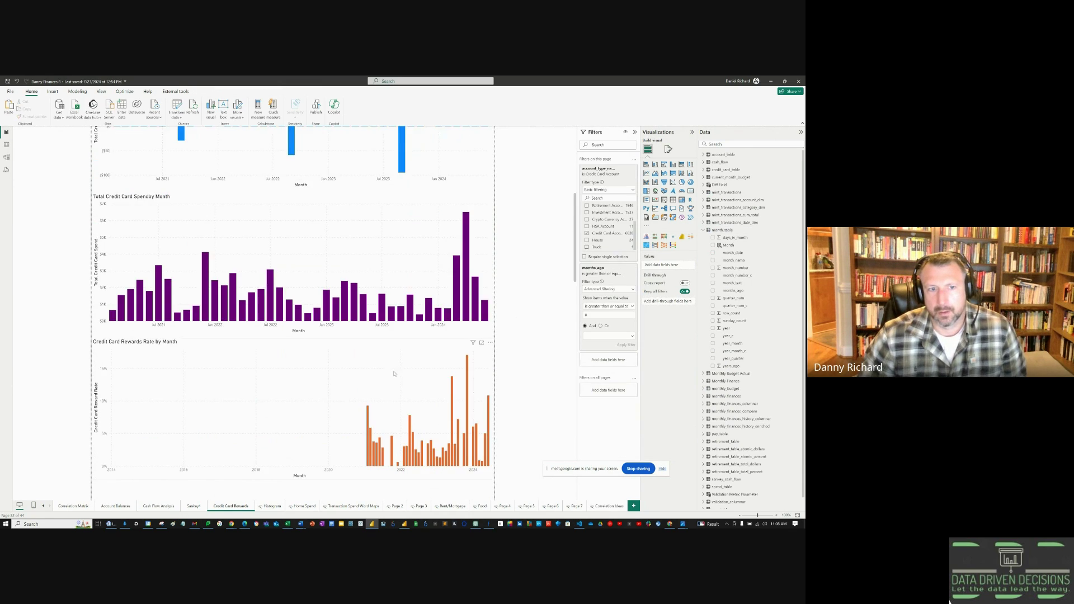
{"action": "scroll", "coordinate": [387, 370], "scroll_direction": "up", "scroll_amount": 2}
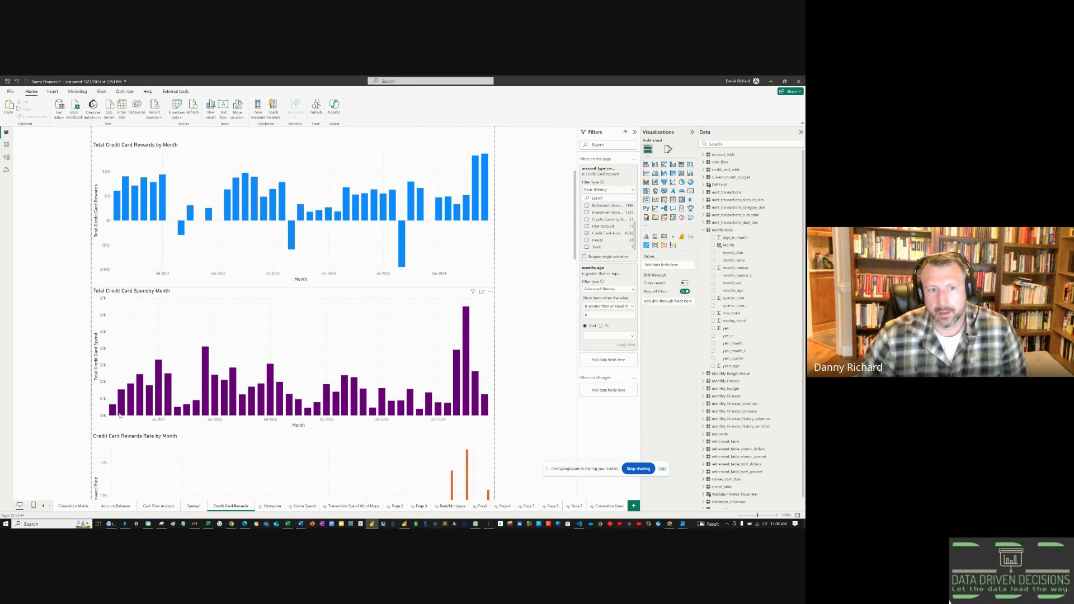
{"action": "mouse_move", "coordinate": [111, 413]}
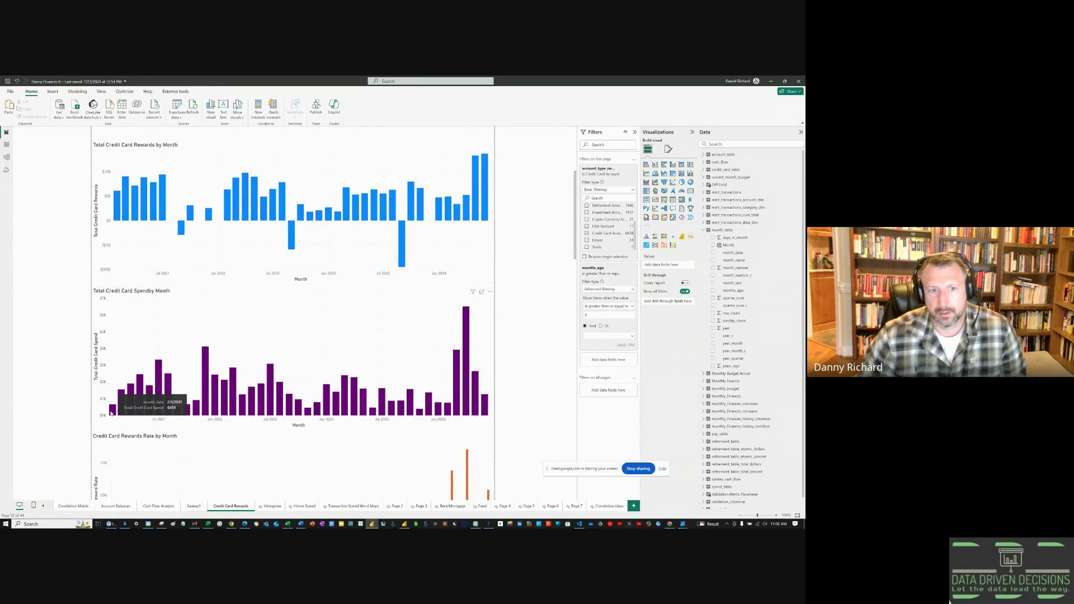
{"action": "scroll", "coordinate": [111, 413], "scroll_direction": "up", "scroll_amount": 3}
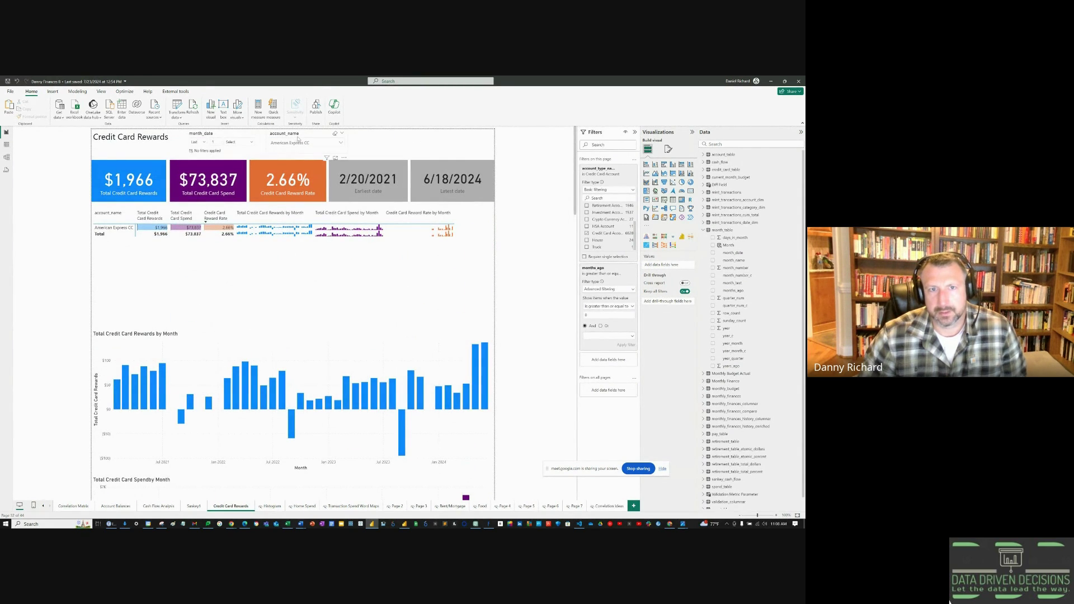
{"action": "left_click", "coordinate": [334, 133]}
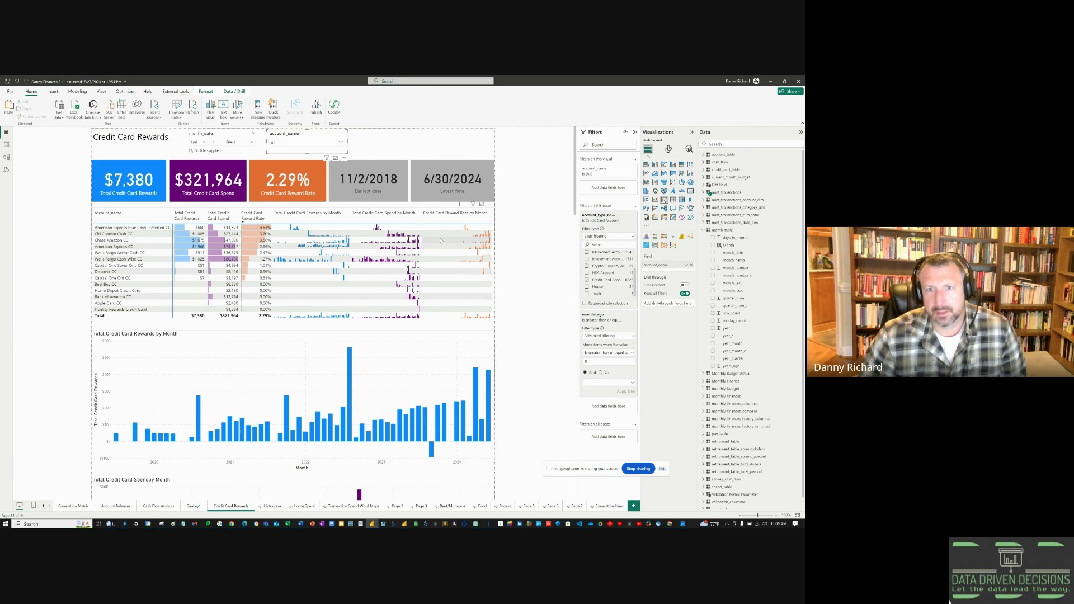
{"action": "scroll", "coordinate": [440, 240], "scroll_direction": "down", "scroll_amount": 10}
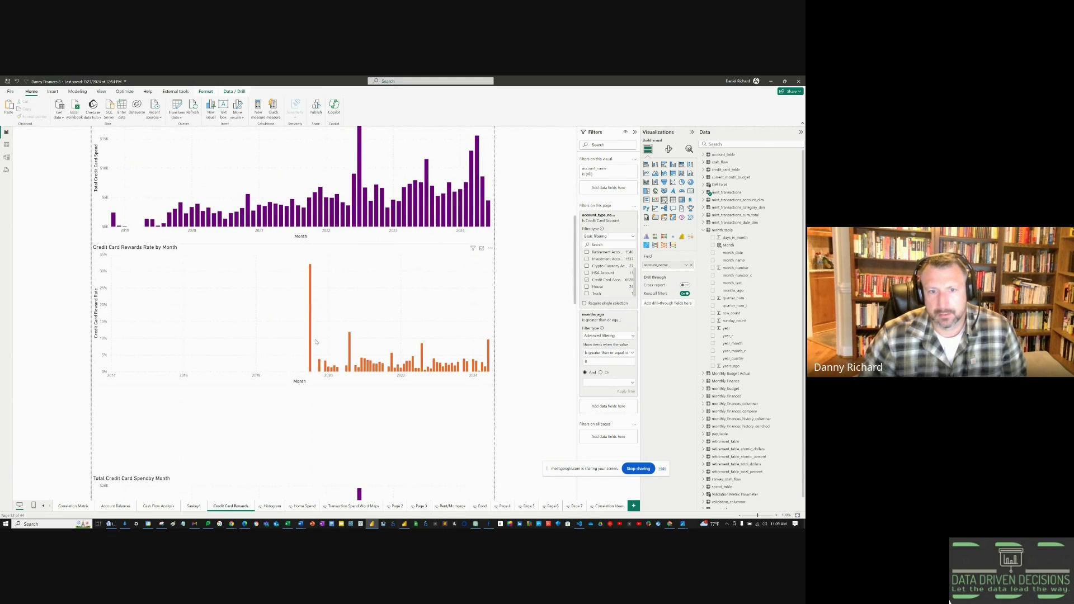
{"action": "mouse_move", "coordinate": [311, 339]}
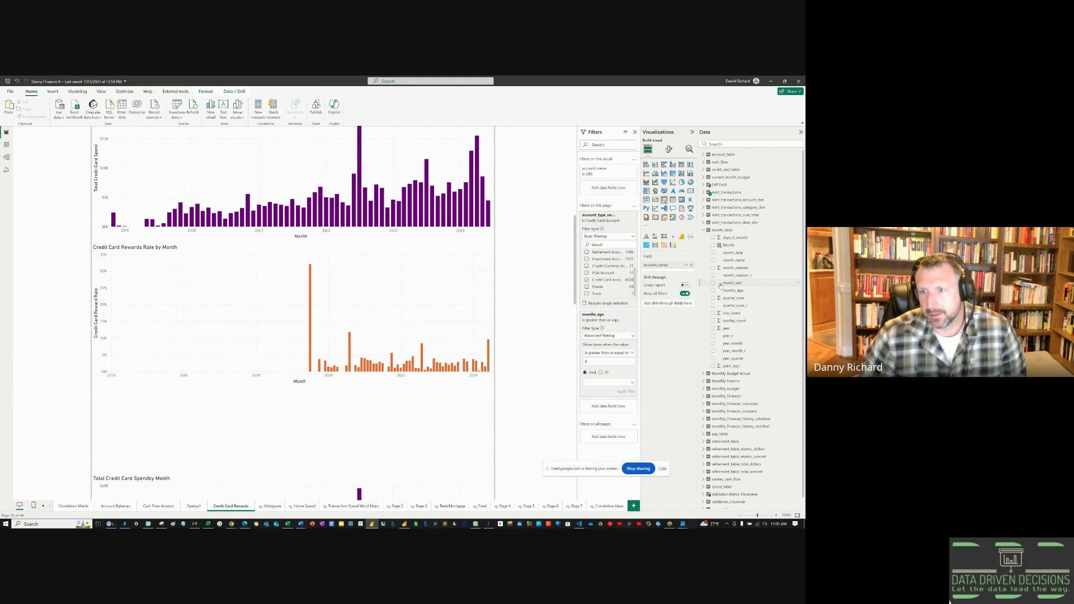
- Add a month_date page filter set to 'is on or after' 7/1/2019
{"action": "left_click_drag", "start_coordinate": [733, 252], "coordinate": [608, 313]}
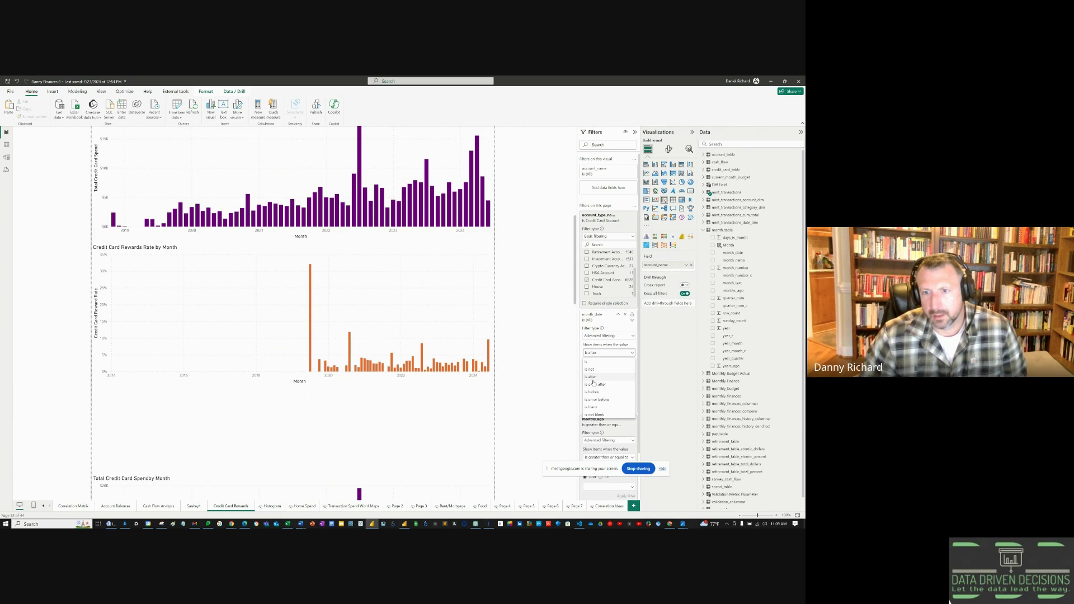
{"action": "left_click", "coordinate": [608, 352]}
{"action": "left_click", "coordinate": [597, 385]}
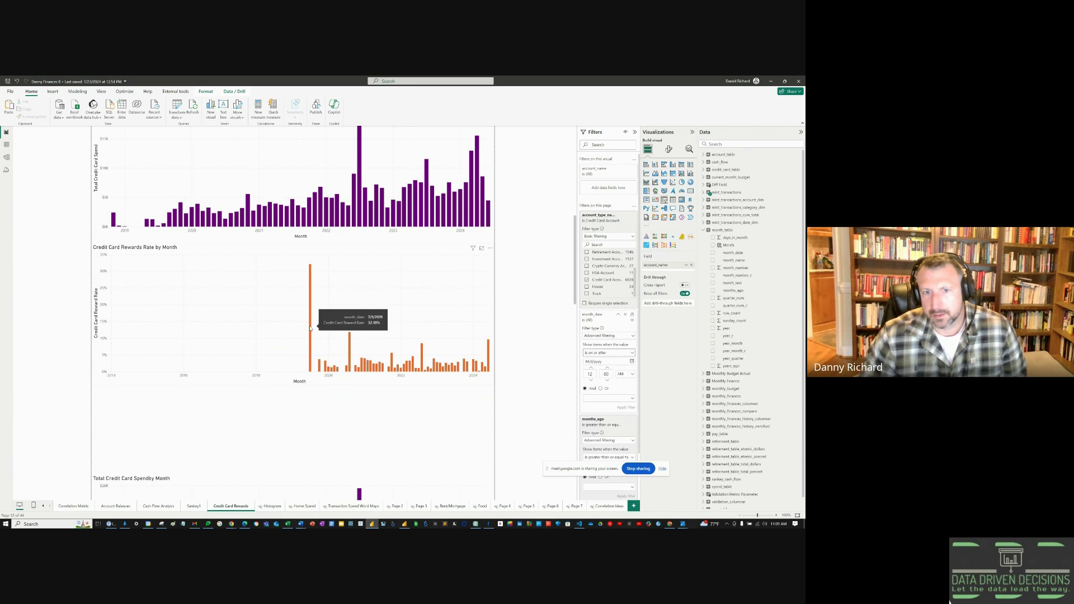
{"action": "left_click", "coordinate": [631, 362]}
{"action": "type", "text": "7/1/2019"}
{"action": "key", "text": "Return"}
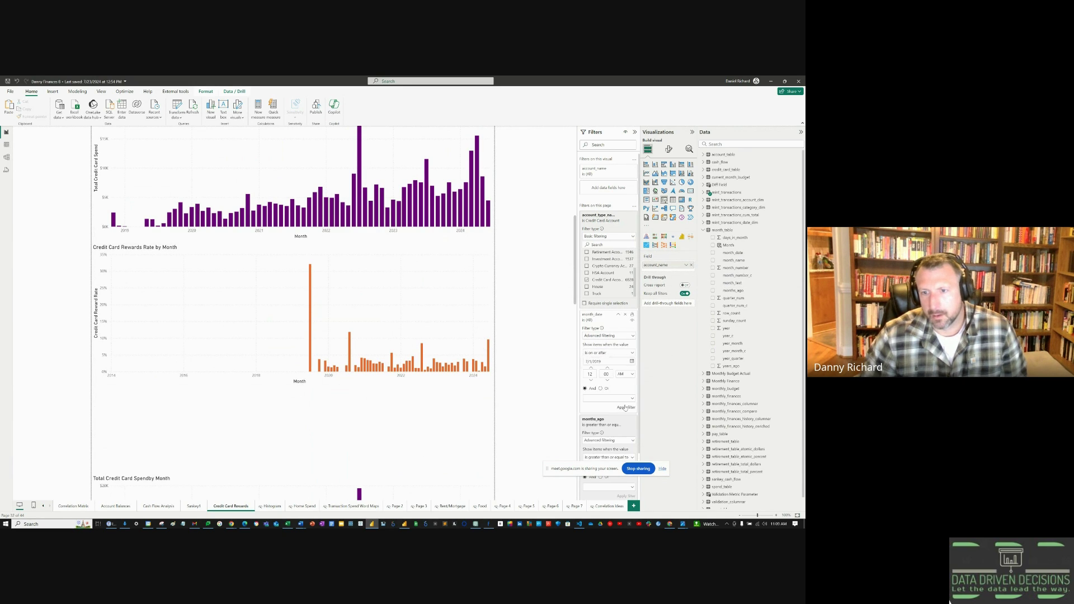
- Collapse the Filters pane to widen the report
{"action": "scroll", "coordinate": [320, 383], "scroll_direction": "up", "scroll_amount": 10}
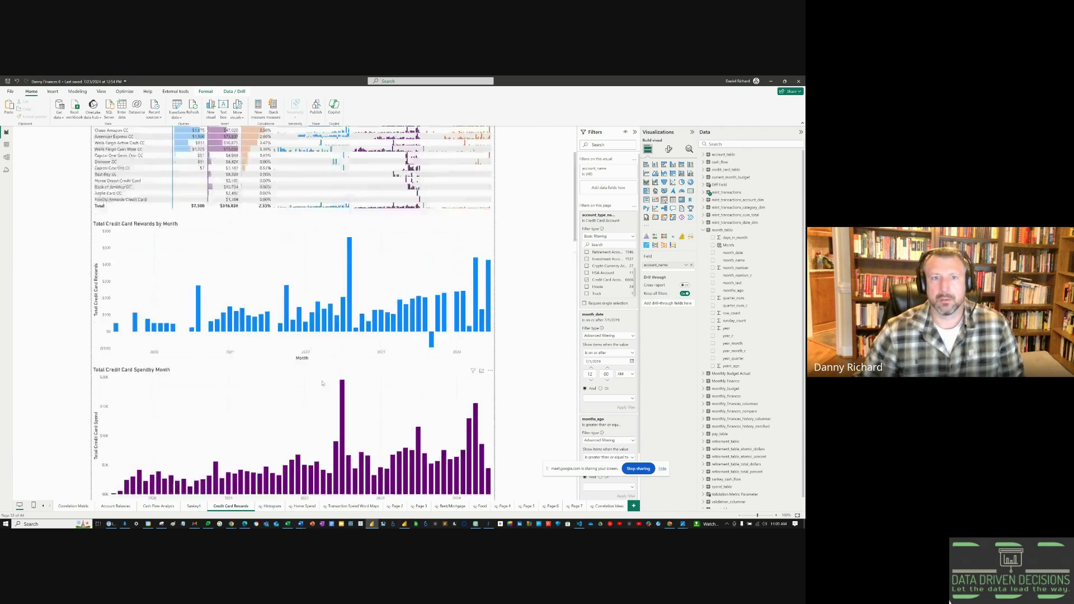
{"action": "key", "text": "Escape"}
{"action": "left_click", "coordinate": [635, 133]}
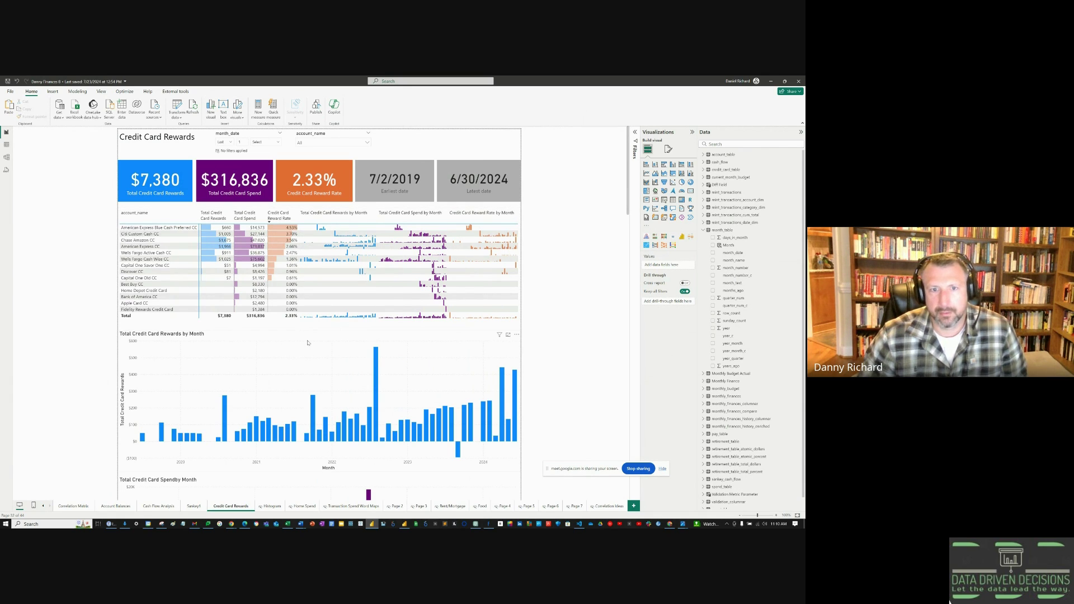
- Add account_name as the rewards chart's legend and switch it to stacked columns
{"action": "mouse_move", "coordinate": [307, 340]}
{"action": "left_mouse_down"}
{"action": "mouse_move", "coordinate": [299, 466]}
{"action": "mouse_move", "coordinate": [301, 341]}
{"action": "left_mouse_up"}
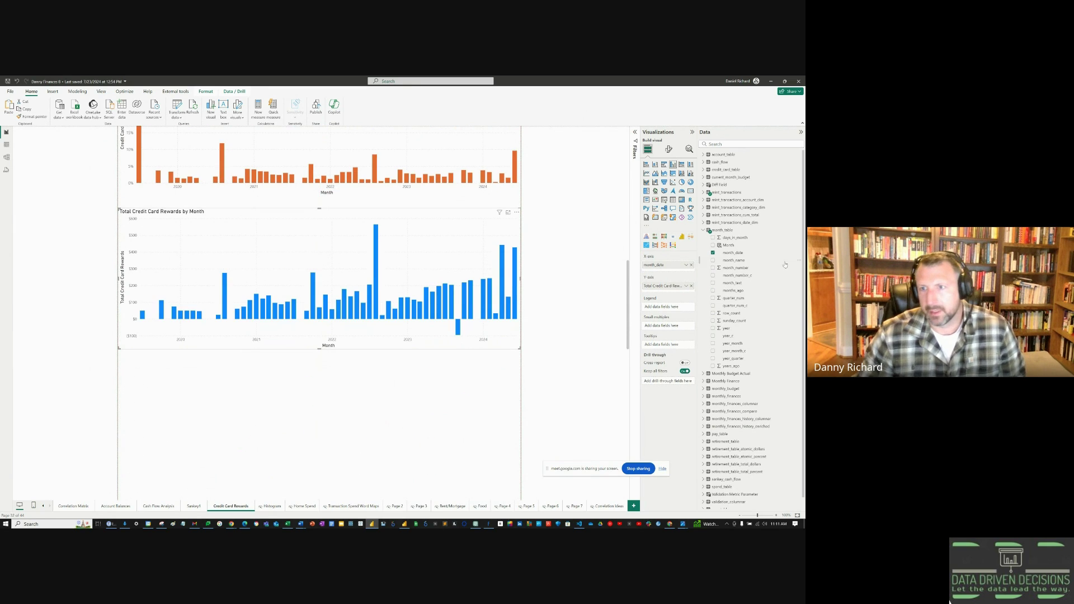
{"action": "left_click", "coordinate": [703, 192]}
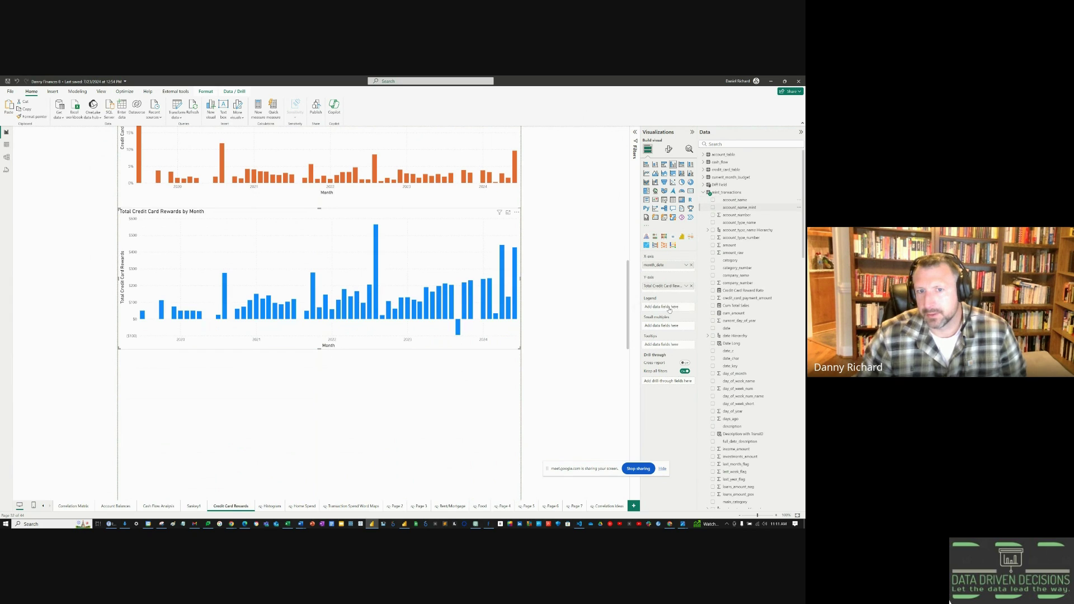
{"action": "left_click_drag", "start_coordinate": [670, 310], "coordinate": [666, 307]}
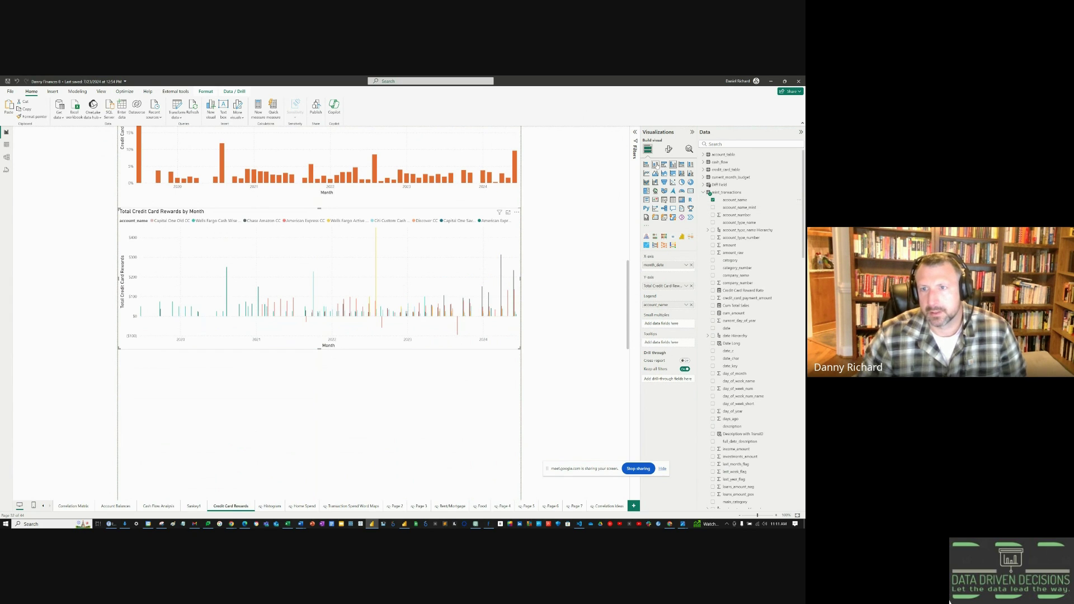
{"action": "left_click", "coordinate": [655, 164]}
{"action": "scroll", "coordinate": [383, 306], "scroll_direction": "up", "scroll_amount": 1}
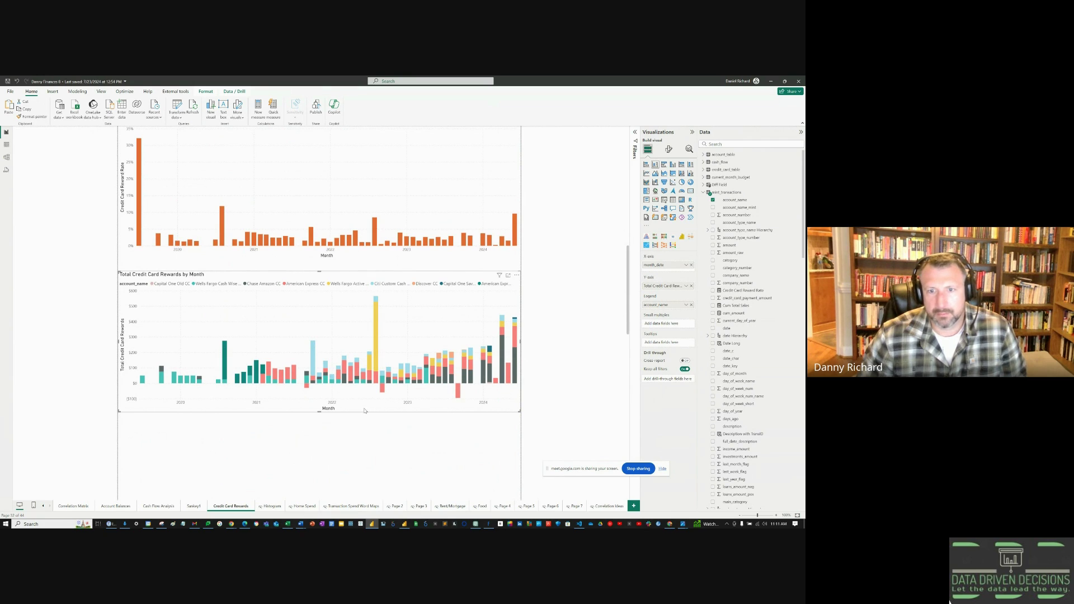
{"action": "mouse_move", "coordinate": [501, 355]}
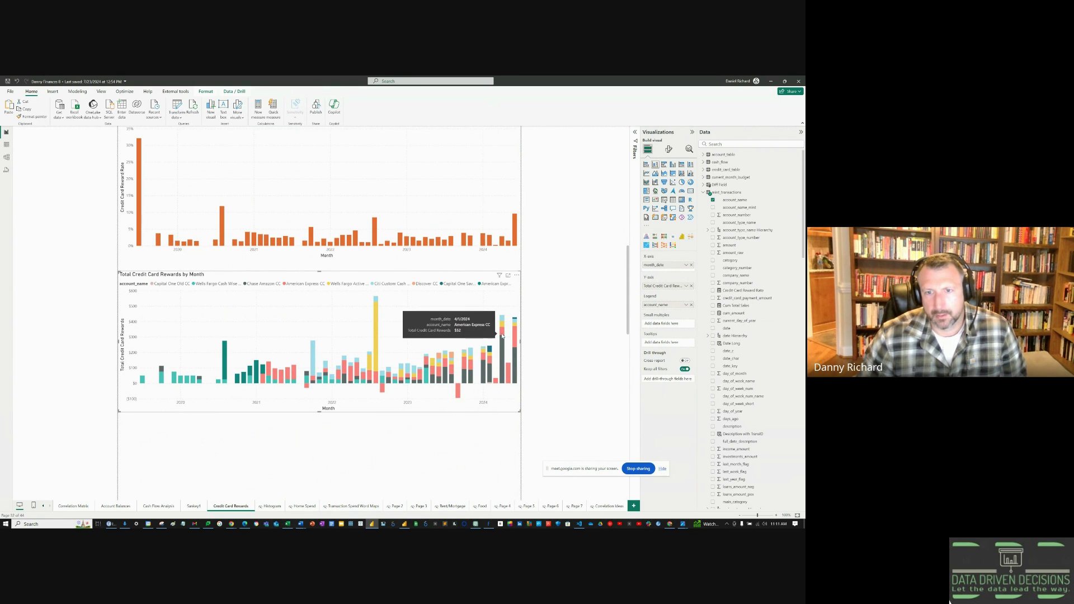
{"action": "mouse_move", "coordinate": [502, 324]}
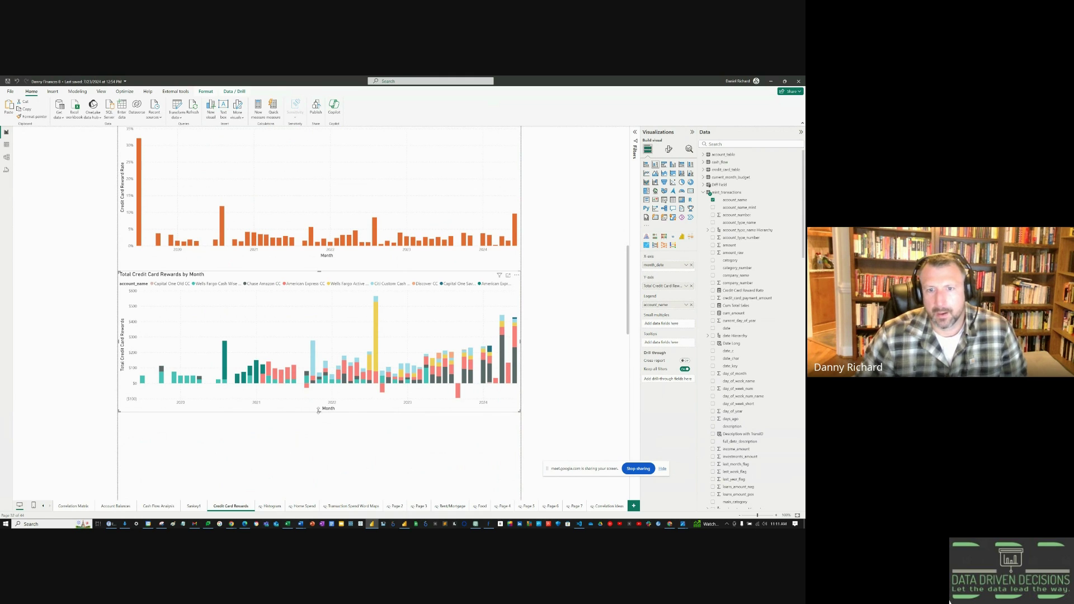
- Add account_name to the Legend of the Total Credit Card Spend by Month chart
{"action": "scroll", "coordinate": [336, 416], "scroll_direction": "up", "scroll_amount": 5}
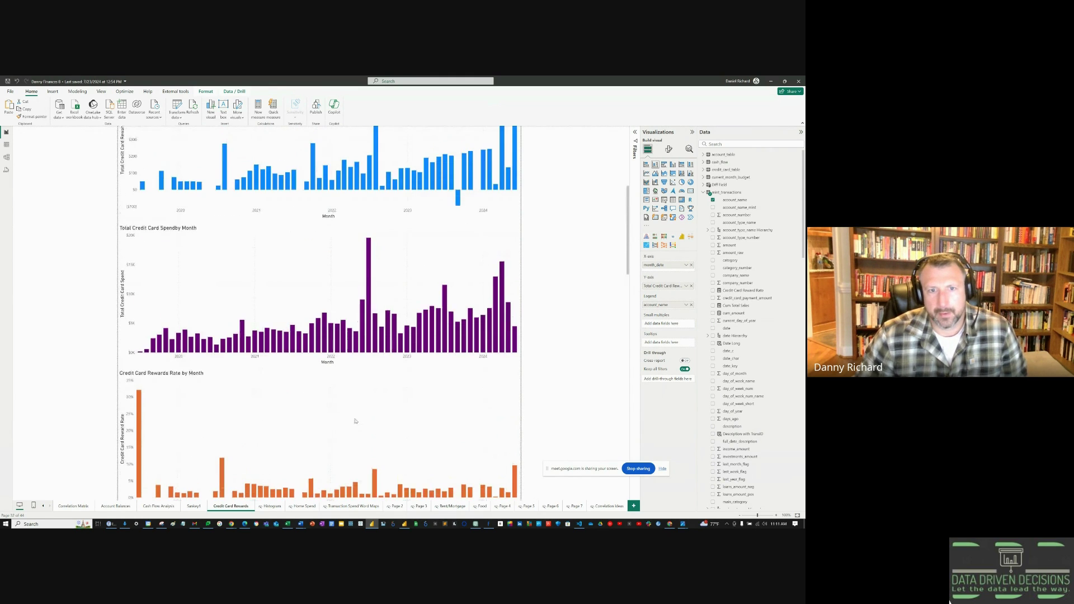
{"action": "left_click", "coordinate": [242, 232]}
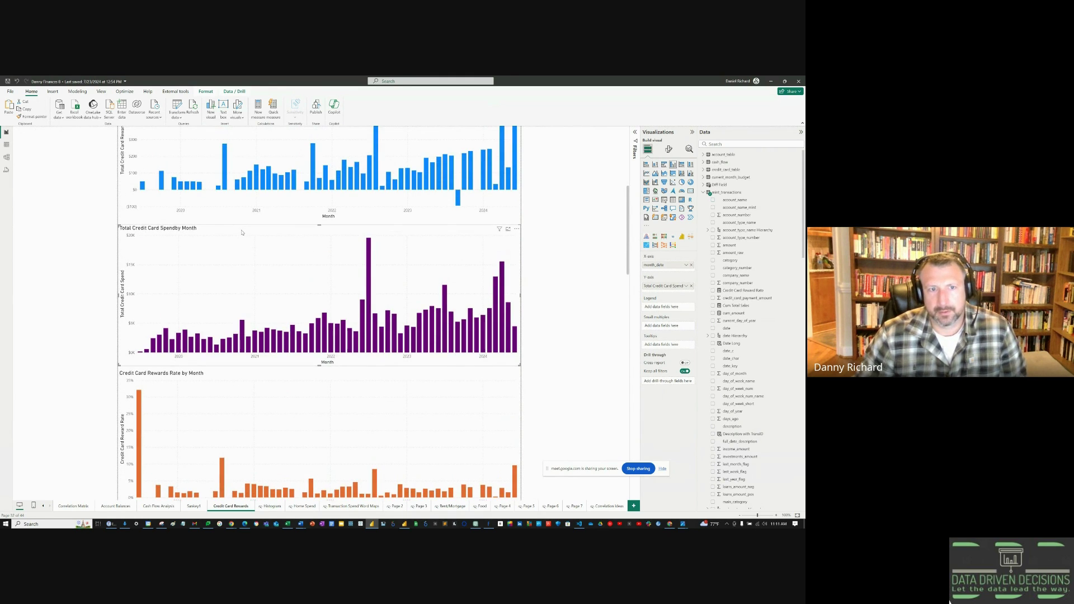
{"action": "key", "text": "ctrl+z"}
{"action": "key", "text": "ctrl+z"}
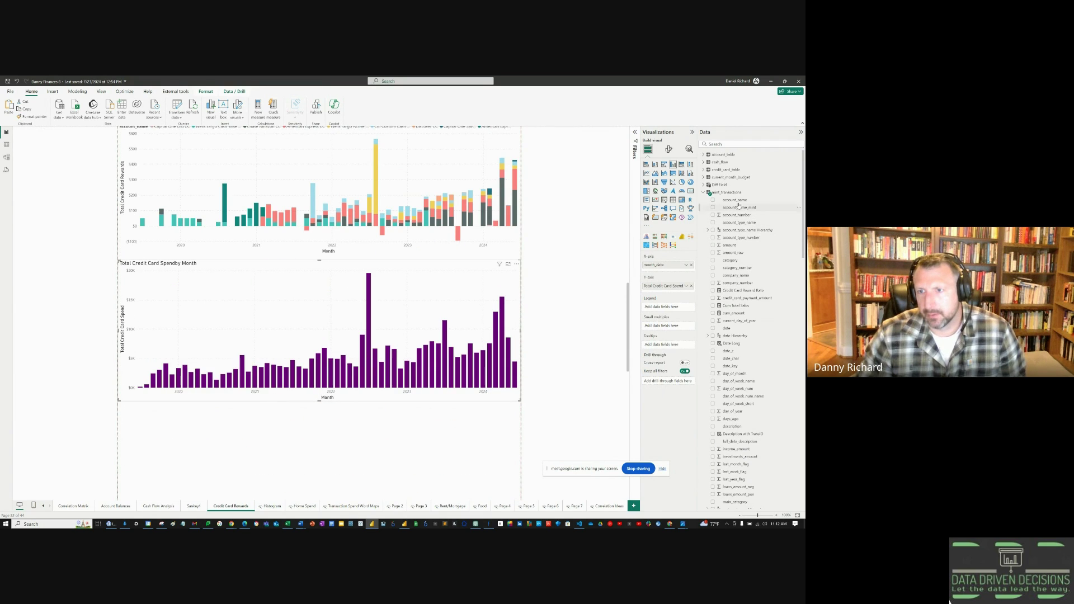
{"action": "left_click_drag", "start_coordinate": [733, 201], "coordinate": [667, 307]}
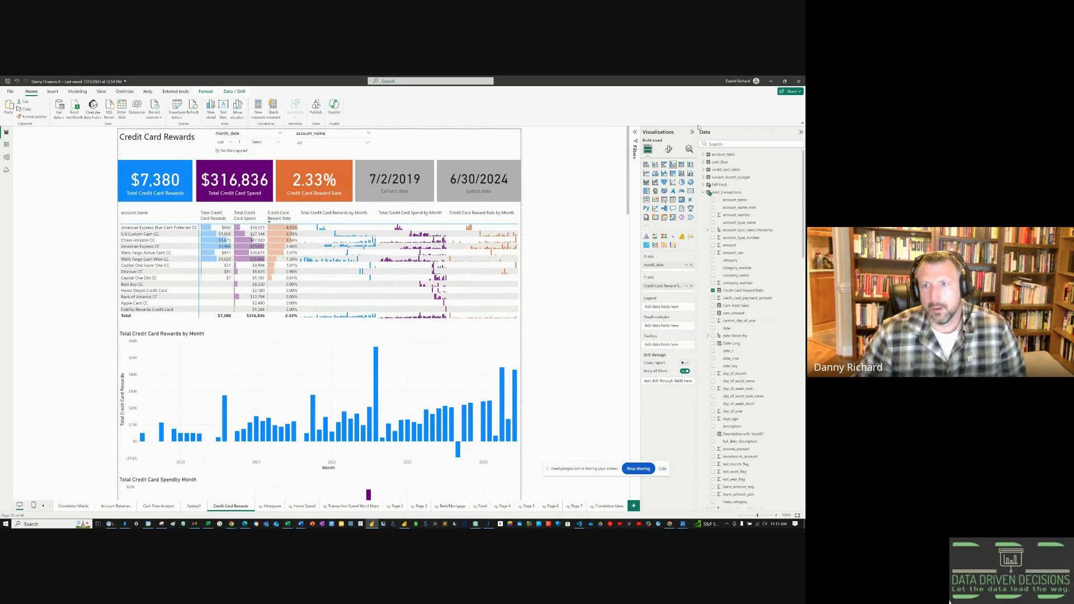
- Collapse the Visualizations and Data panes to widen the canvas, then review the monthly charts
{"action": "left_click", "coordinate": [692, 132]}
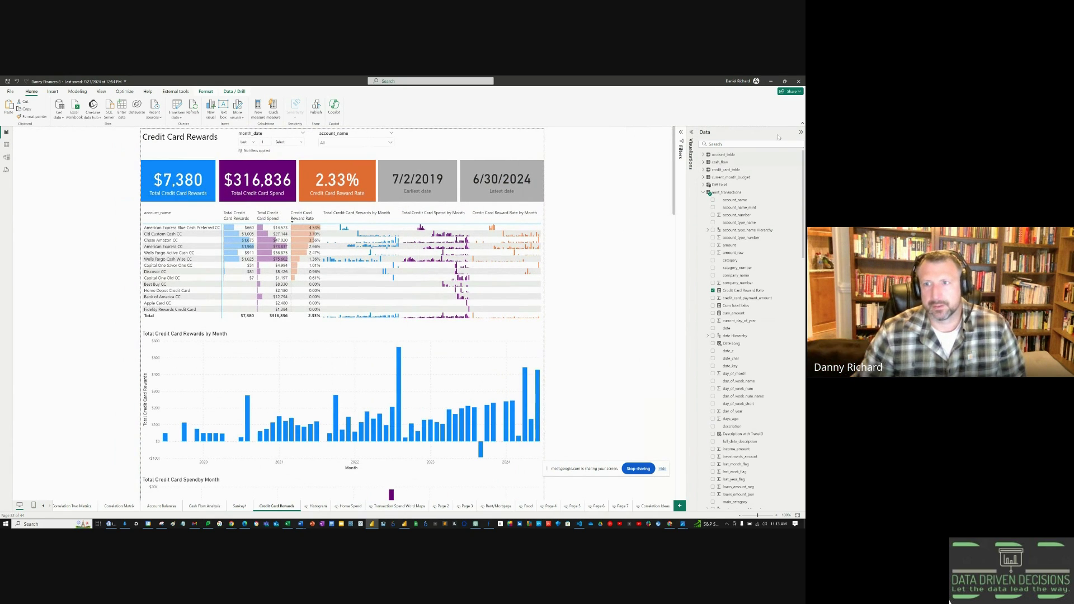
{"action": "left_click", "coordinate": [801, 132]}
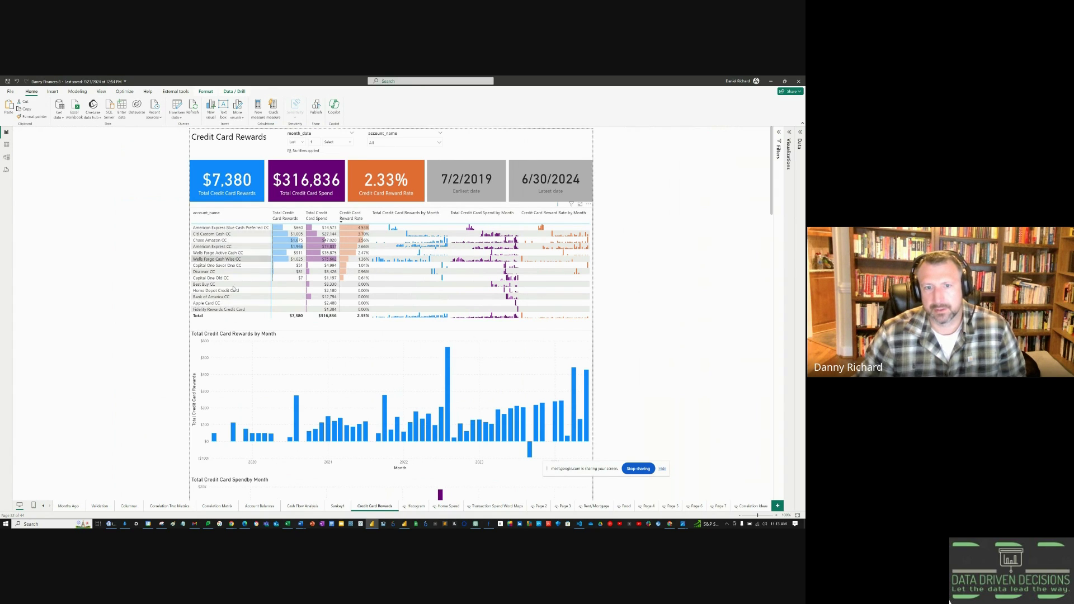
{"action": "scroll", "coordinate": [275, 336], "scroll_direction": "down", "scroll_amount": 5}
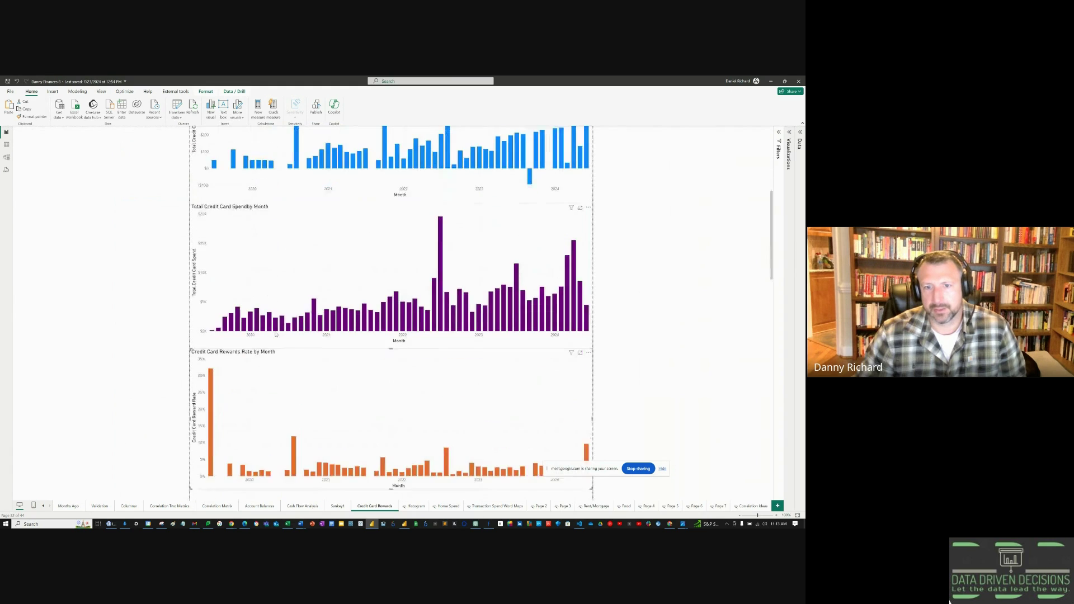
{"action": "scroll", "coordinate": [276, 330], "scroll_direction": "up", "scroll_amount": 3}
{"action": "scroll", "coordinate": [276, 329], "scroll_direction": "up", "scroll_amount": 3}
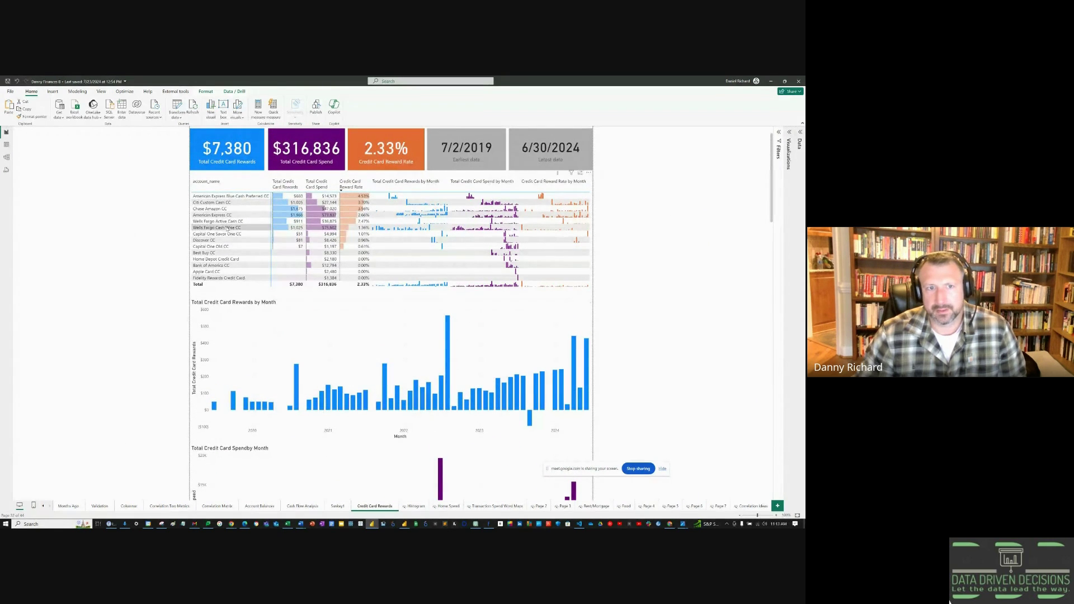
- Cross-filter the page to Citi Custom Cash CC and select the rewards rate chart to view its filters
{"action": "left_click", "coordinate": [218, 203]}
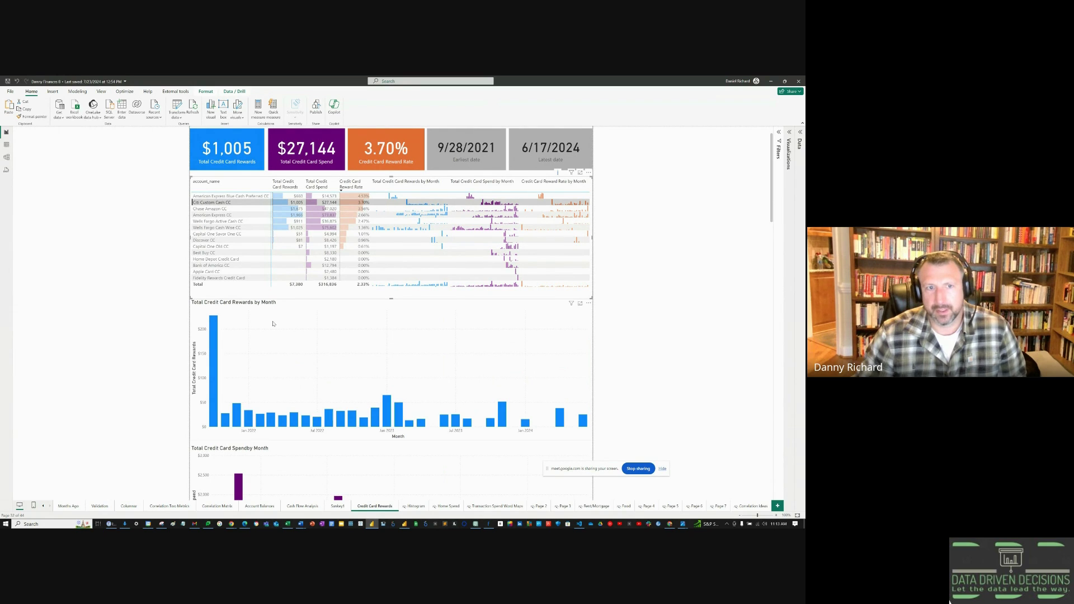
{"action": "scroll", "coordinate": [345, 336], "scroll_direction": "down", "scroll_amount": 10}
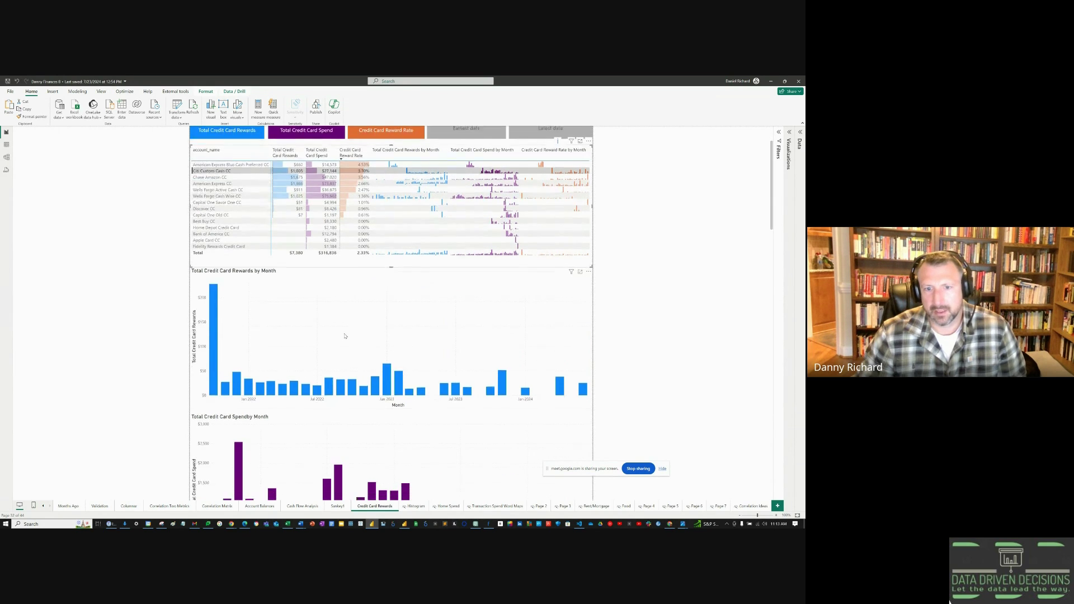
{"action": "left_click", "coordinate": [403, 354]}
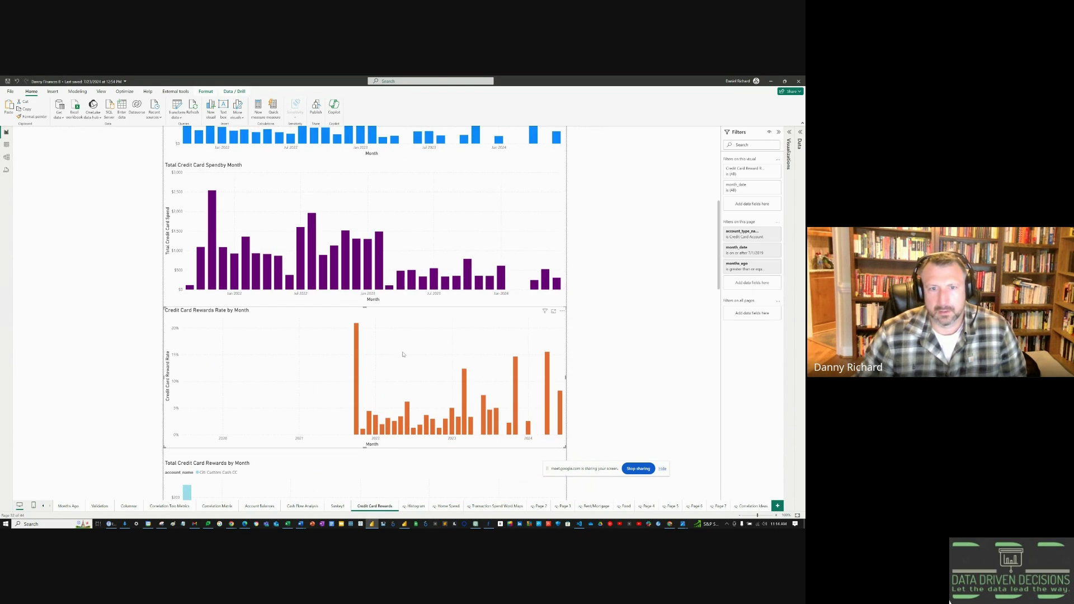
{"action": "scroll", "coordinate": [326, 345], "scroll_direction": "up", "scroll_amount": 5}
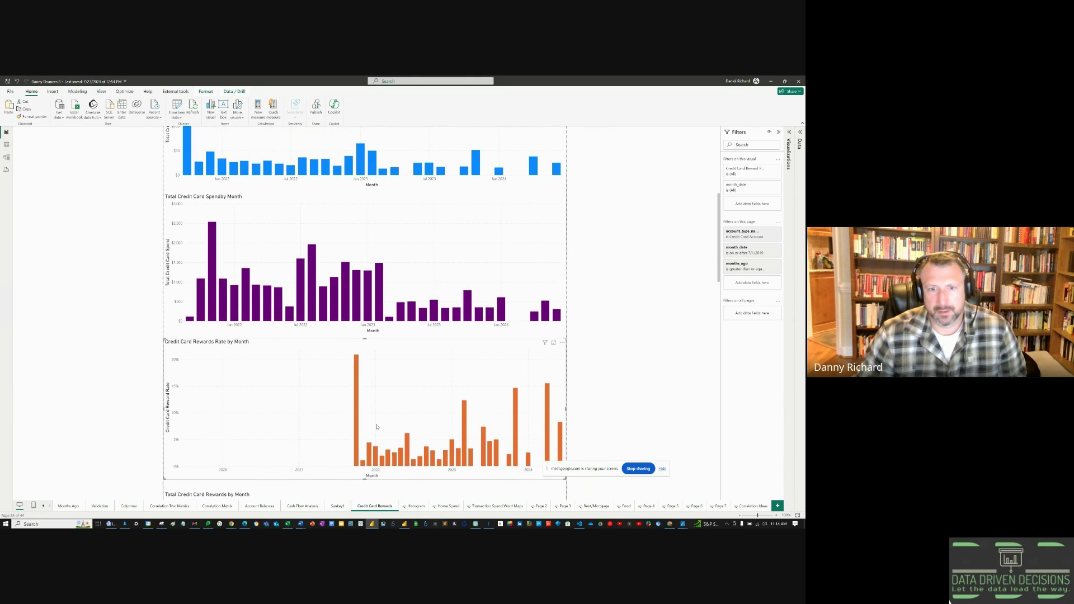
{"action": "scroll", "coordinate": [258, 367], "scroll_direction": "down", "scroll_amount": 4}
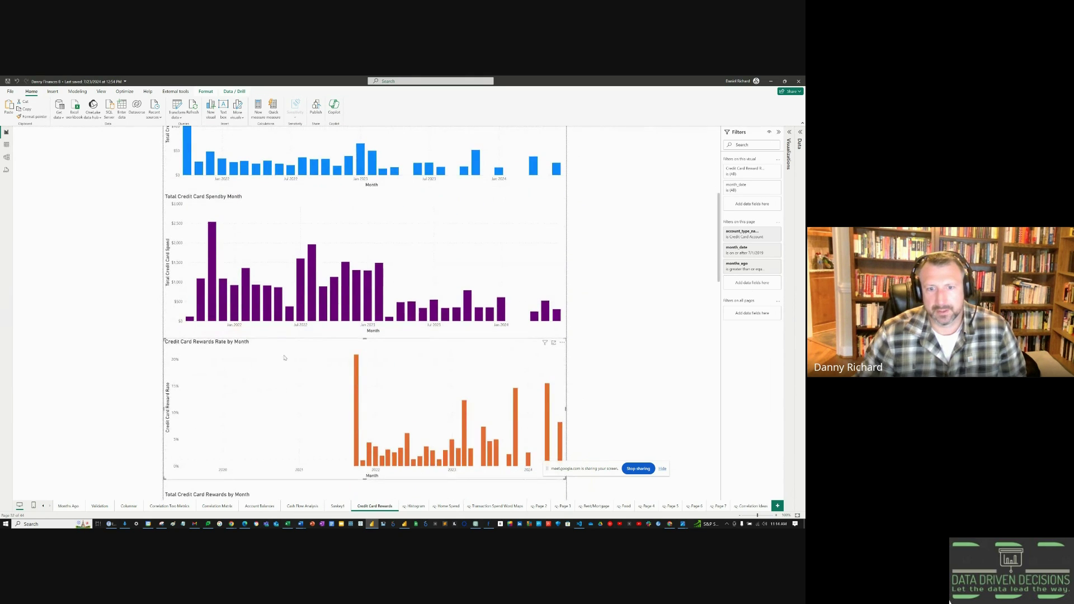
{"action": "scroll", "coordinate": [260, 323], "scroll_direction": "up", "scroll_amount": 9}
- Cross-filter to Chase Amazon CC, then clear it to restore totals of $7,380, $316,836 and 2.33%
{"action": "left_click", "coordinate": [195, 240]}
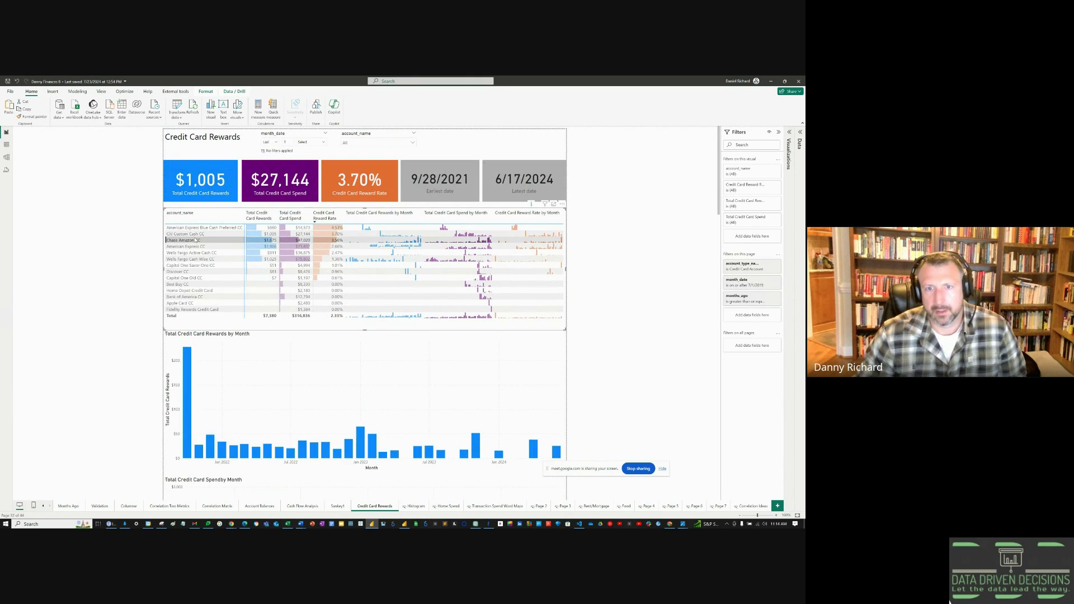
{"action": "scroll", "coordinate": [373, 373], "scroll_direction": "down", "scroll_amount": 4}
{"action": "scroll", "coordinate": [374, 373], "scroll_direction": "up", "scroll_amount": 4}
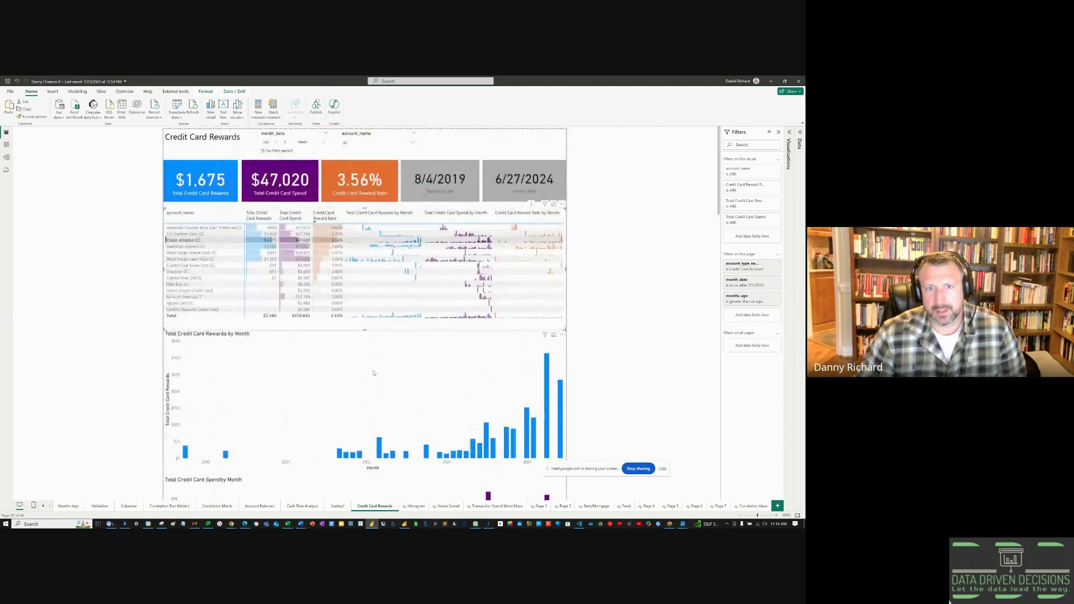
{"action": "scroll", "coordinate": [375, 374], "scroll_direction": "down", "scroll_amount": 7}
{"action": "scroll", "coordinate": [377, 376], "scroll_direction": "up", "scroll_amount": 4}
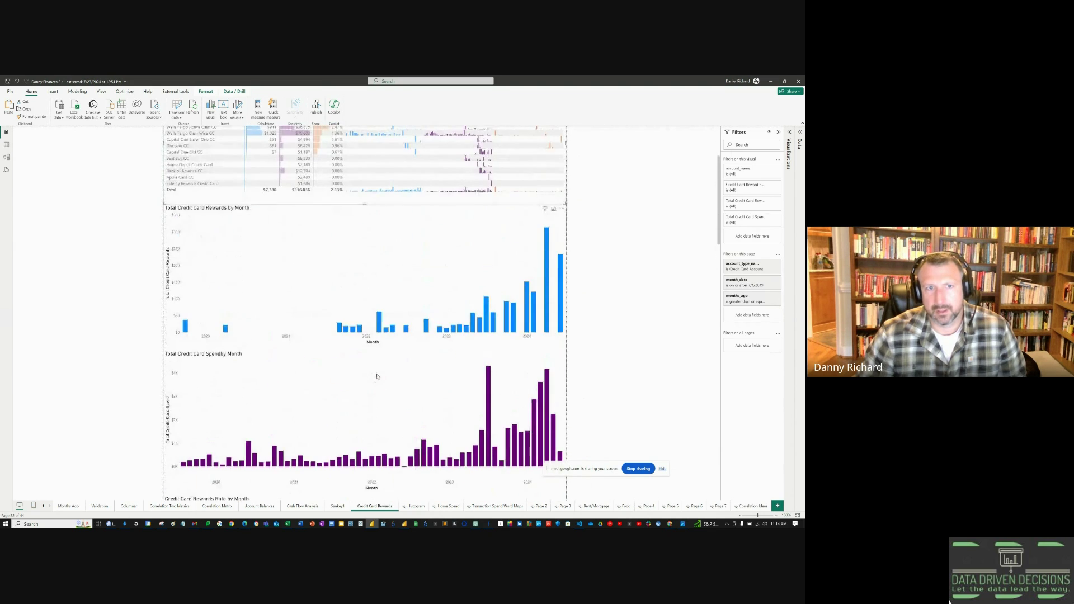
{"action": "scroll", "coordinate": [377, 376], "scroll_direction": "down", "scroll_amount": 4}
{"action": "scroll", "coordinate": [374, 376], "scroll_direction": "down", "scroll_amount": 4}
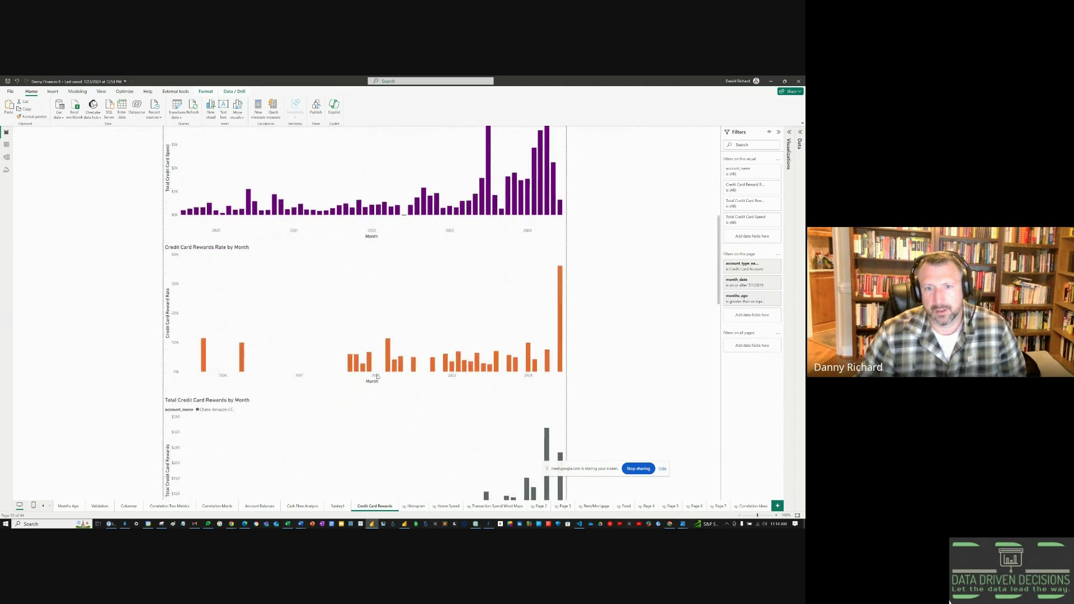
{"action": "scroll", "coordinate": [371, 377], "scroll_direction": "up", "scroll_amount": 10}
{"action": "left_click", "coordinate": [196, 241]}
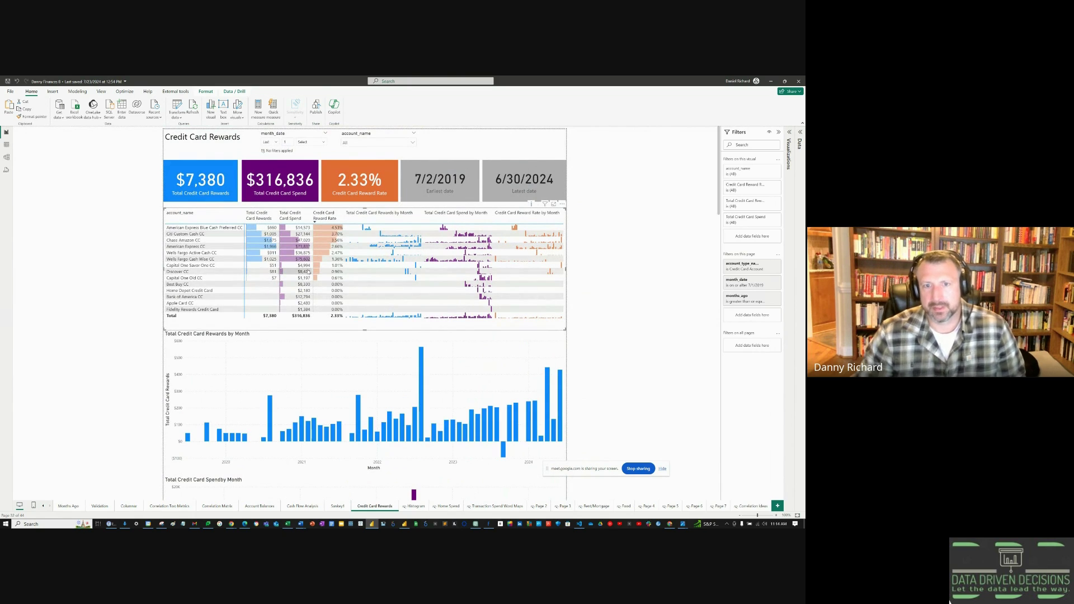
{"action": "left_click", "coordinate": [475, 133]}
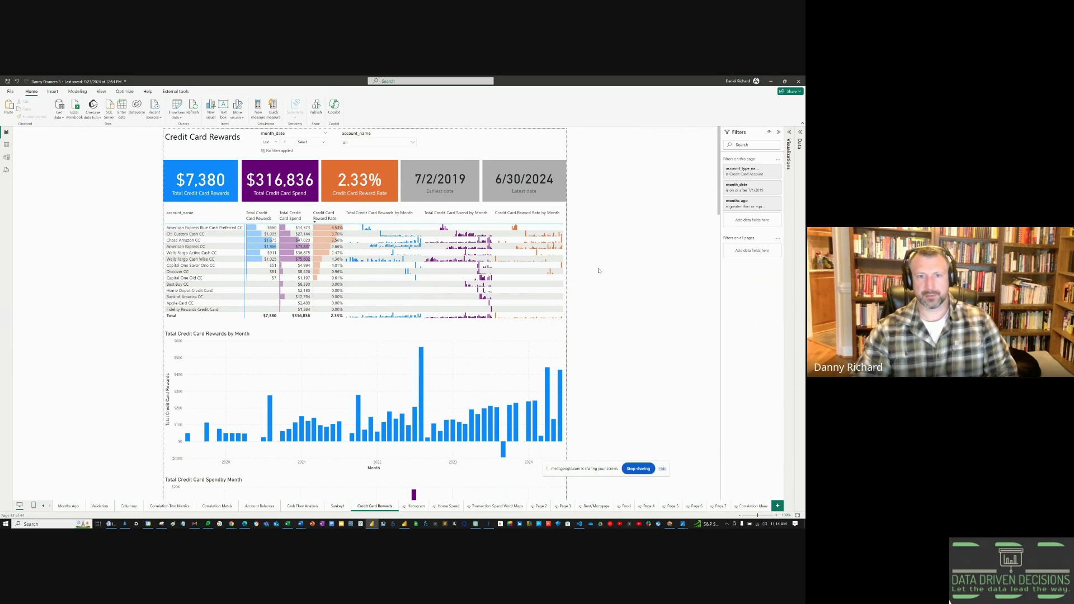
{"action": "scroll", "coordinate": [599, 270], "scroll_direction": "down", "scroll_amount": 2}
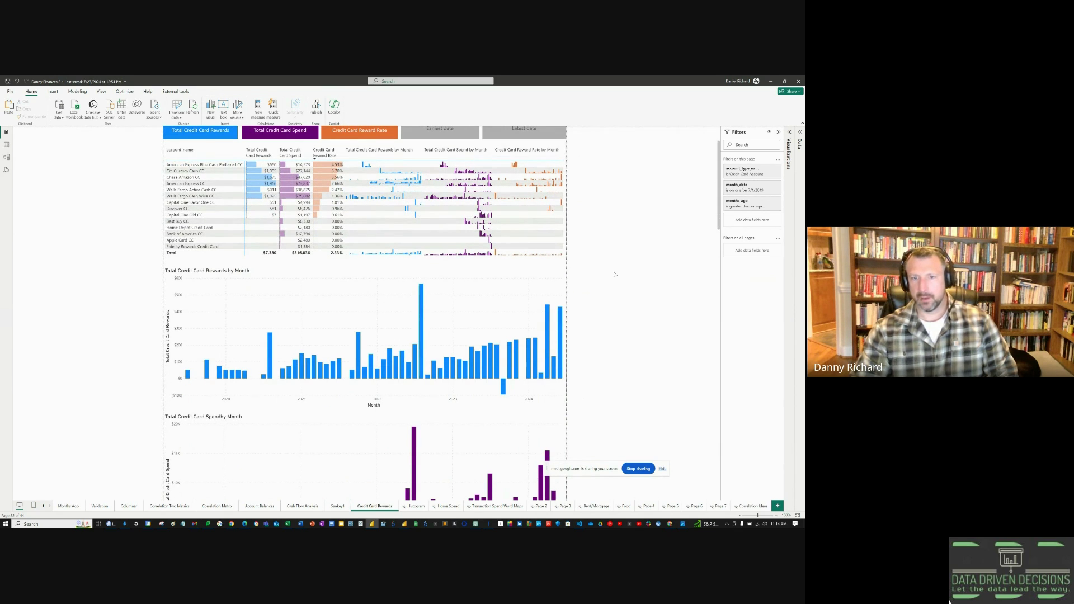
{"action": "scroll", "coordinate": [610, 272], "scroll_direction": "up", "scroll_amount": 2}
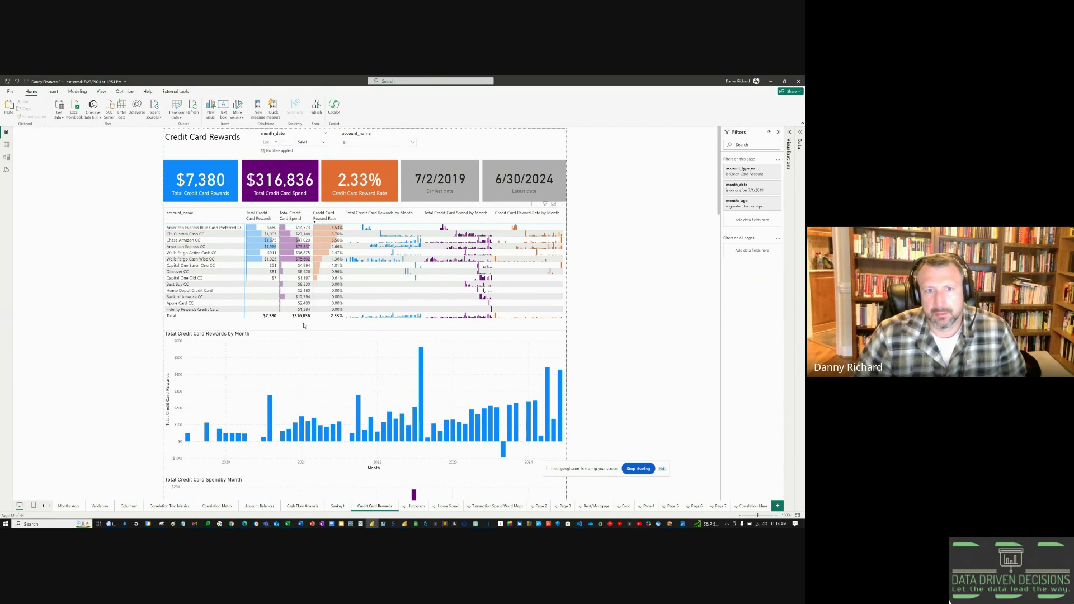
{"action": "left_click", "coordinate": [304, 326]}
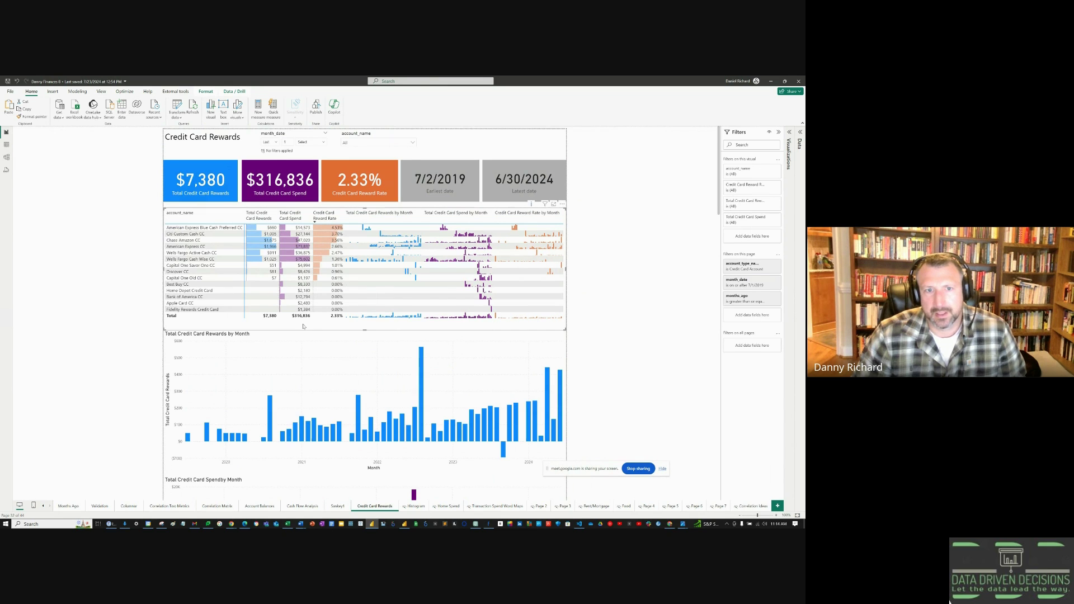
{"action": "scroll", "coordinate": [294, 329], "scroll_direction": "down", "scroll_amount": 5}
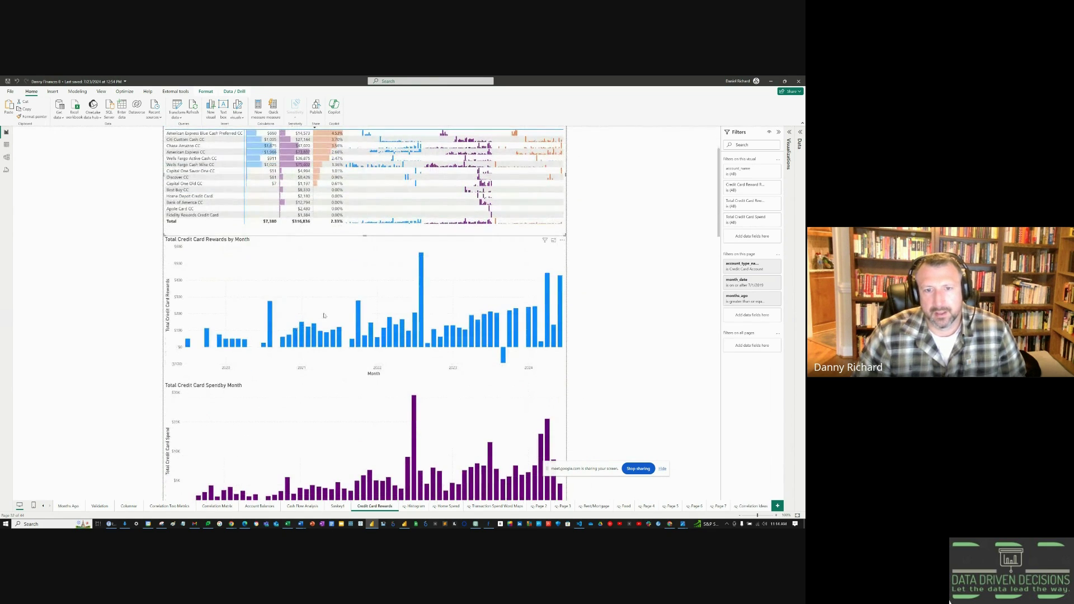
{"action": "scroll", "coordinate": [325, 316], "scroll_direction": "down", "scroll_amount": 2}
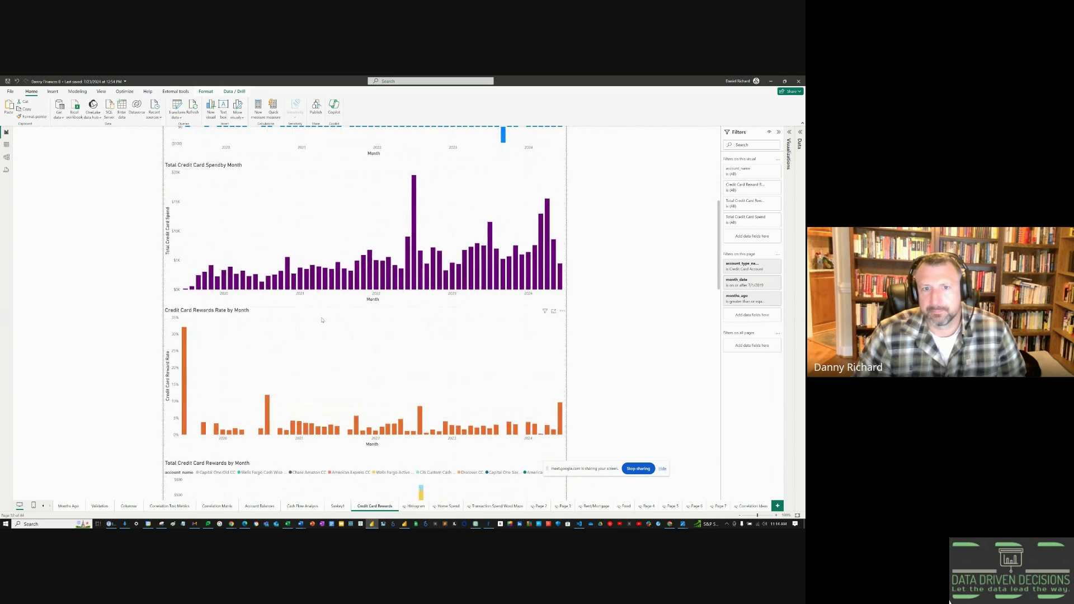
{"action": "scroll", "coordinate": [323, 317], "scroll_direction": "up", "scroll_amount": 6}
{"action": "scroll", "coordinate": [322, 320], "scroll_direction": "up", "scroll_amount": 1}
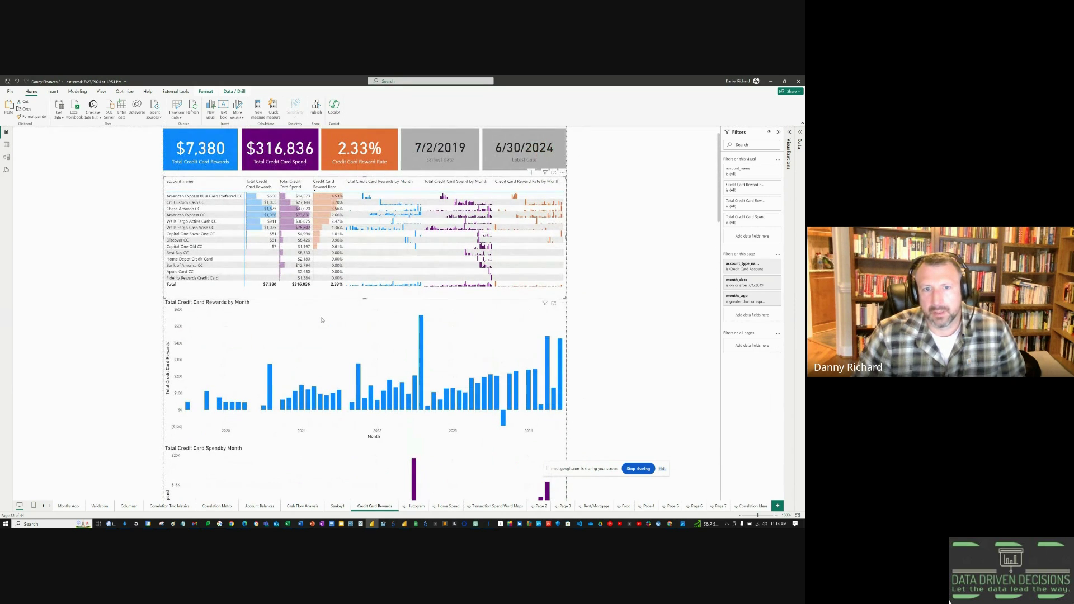